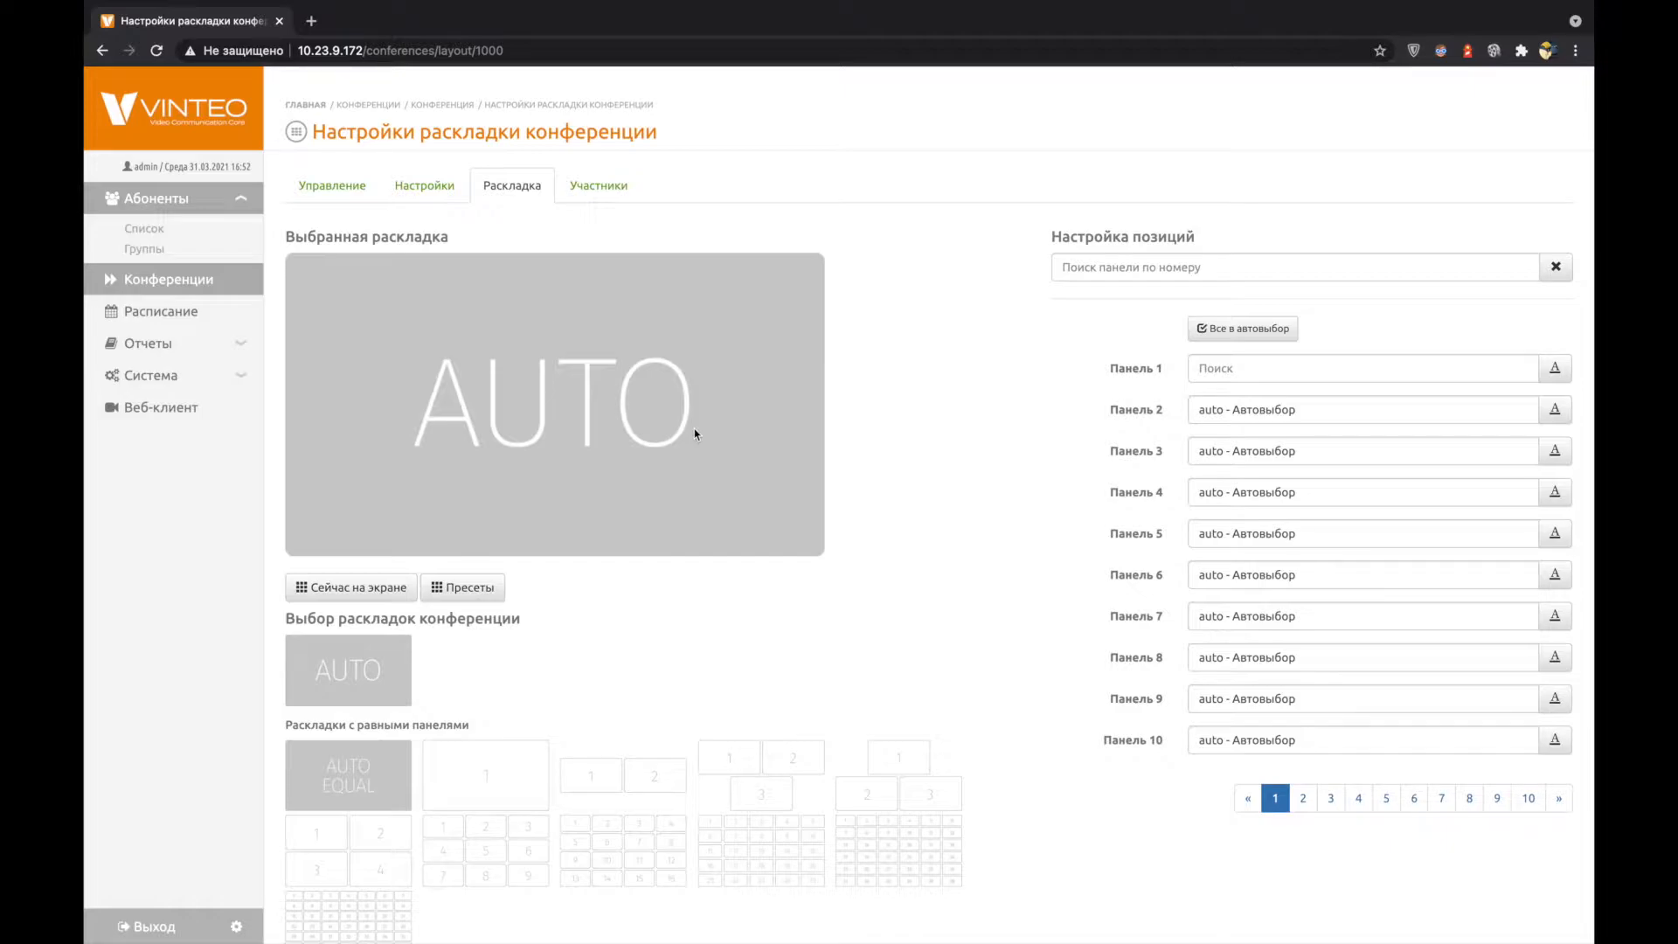
Step: Examine the equal, focused and custom conference layouts, and view the layout and participants currently on screen
scroll(655, 682, down, 3)
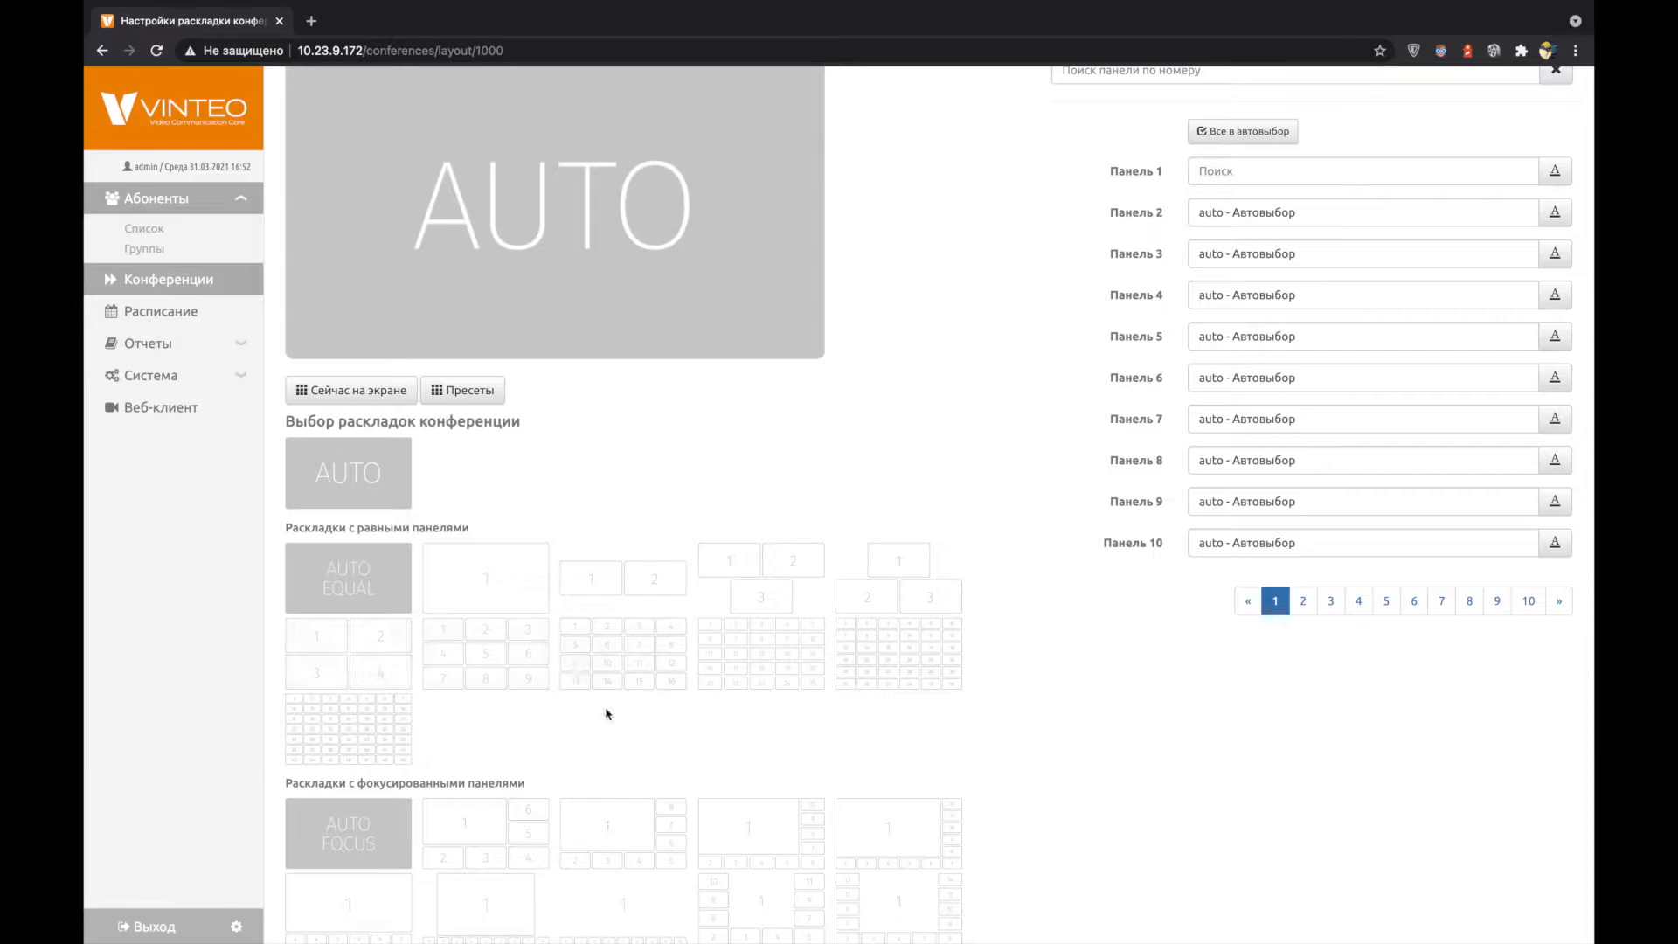
scroll(607, 714, down, 1)
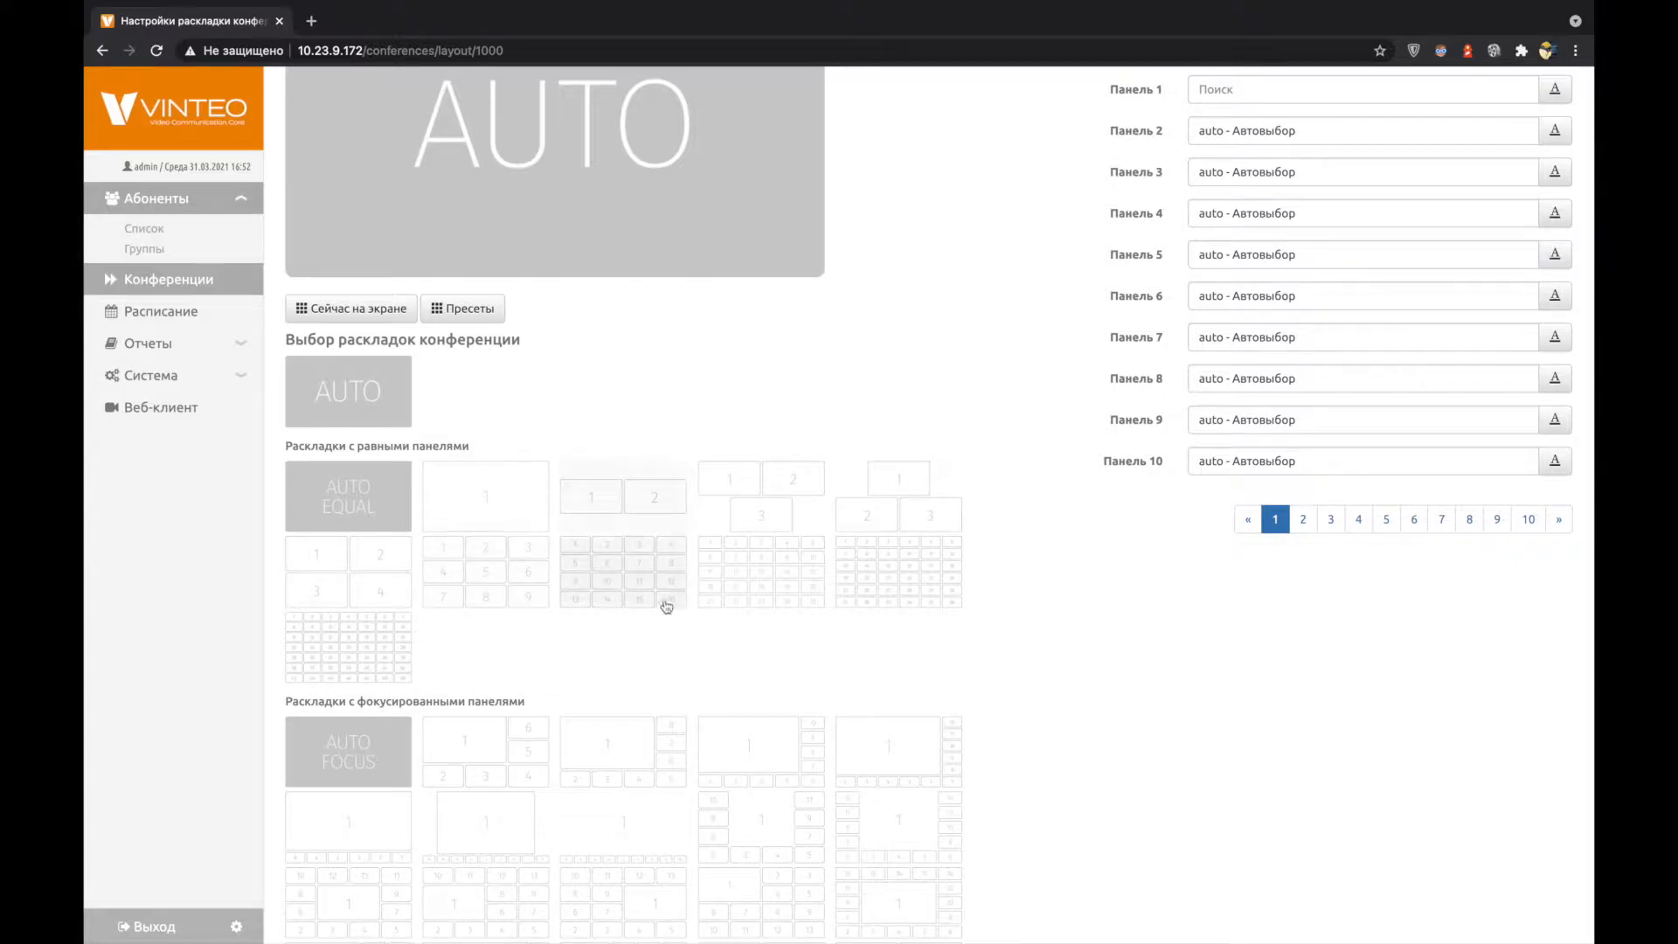
scroll(547, 685, down, 4)
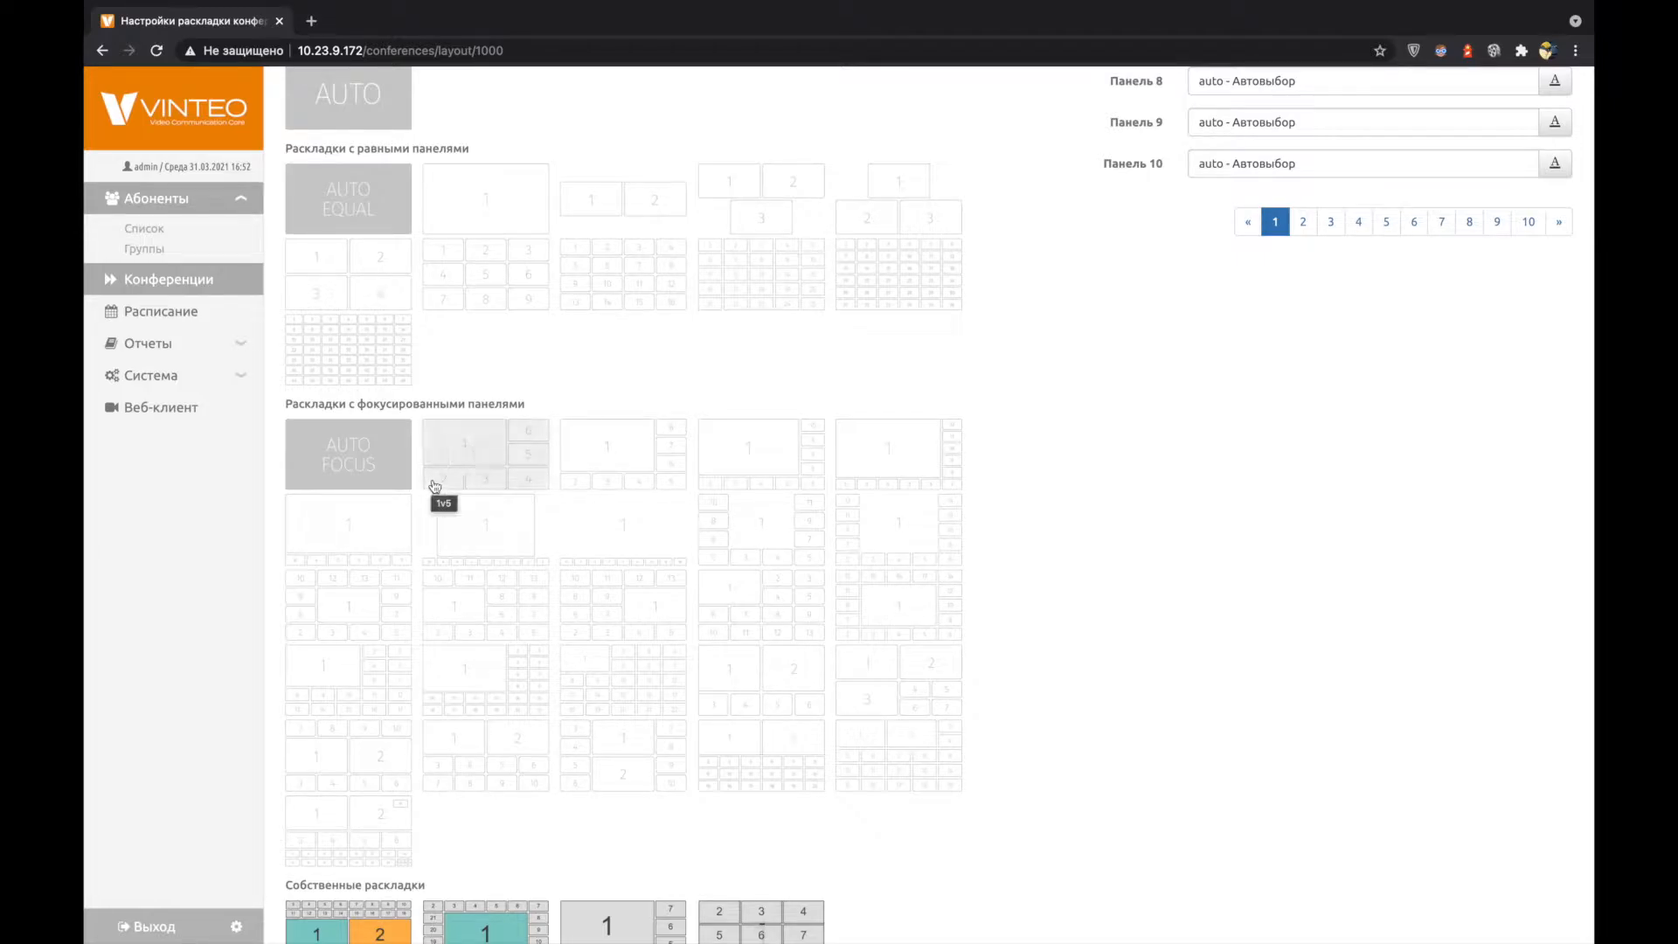
scroll(987, 568, down, 2)
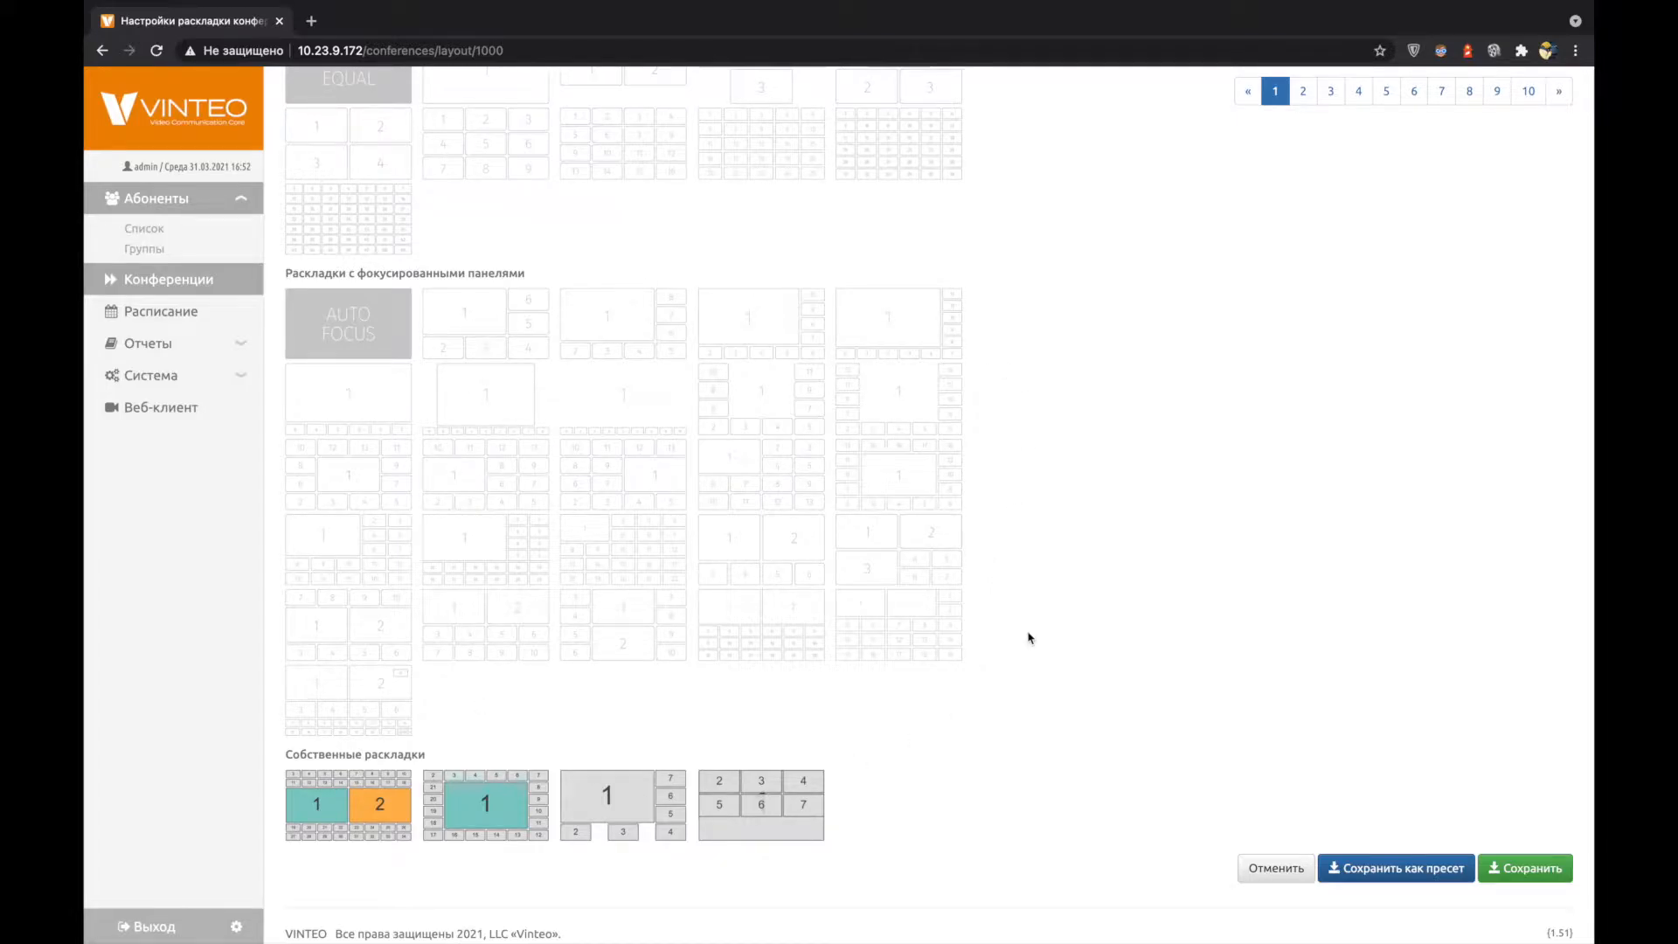
scroll(1029, 637, up, 7)
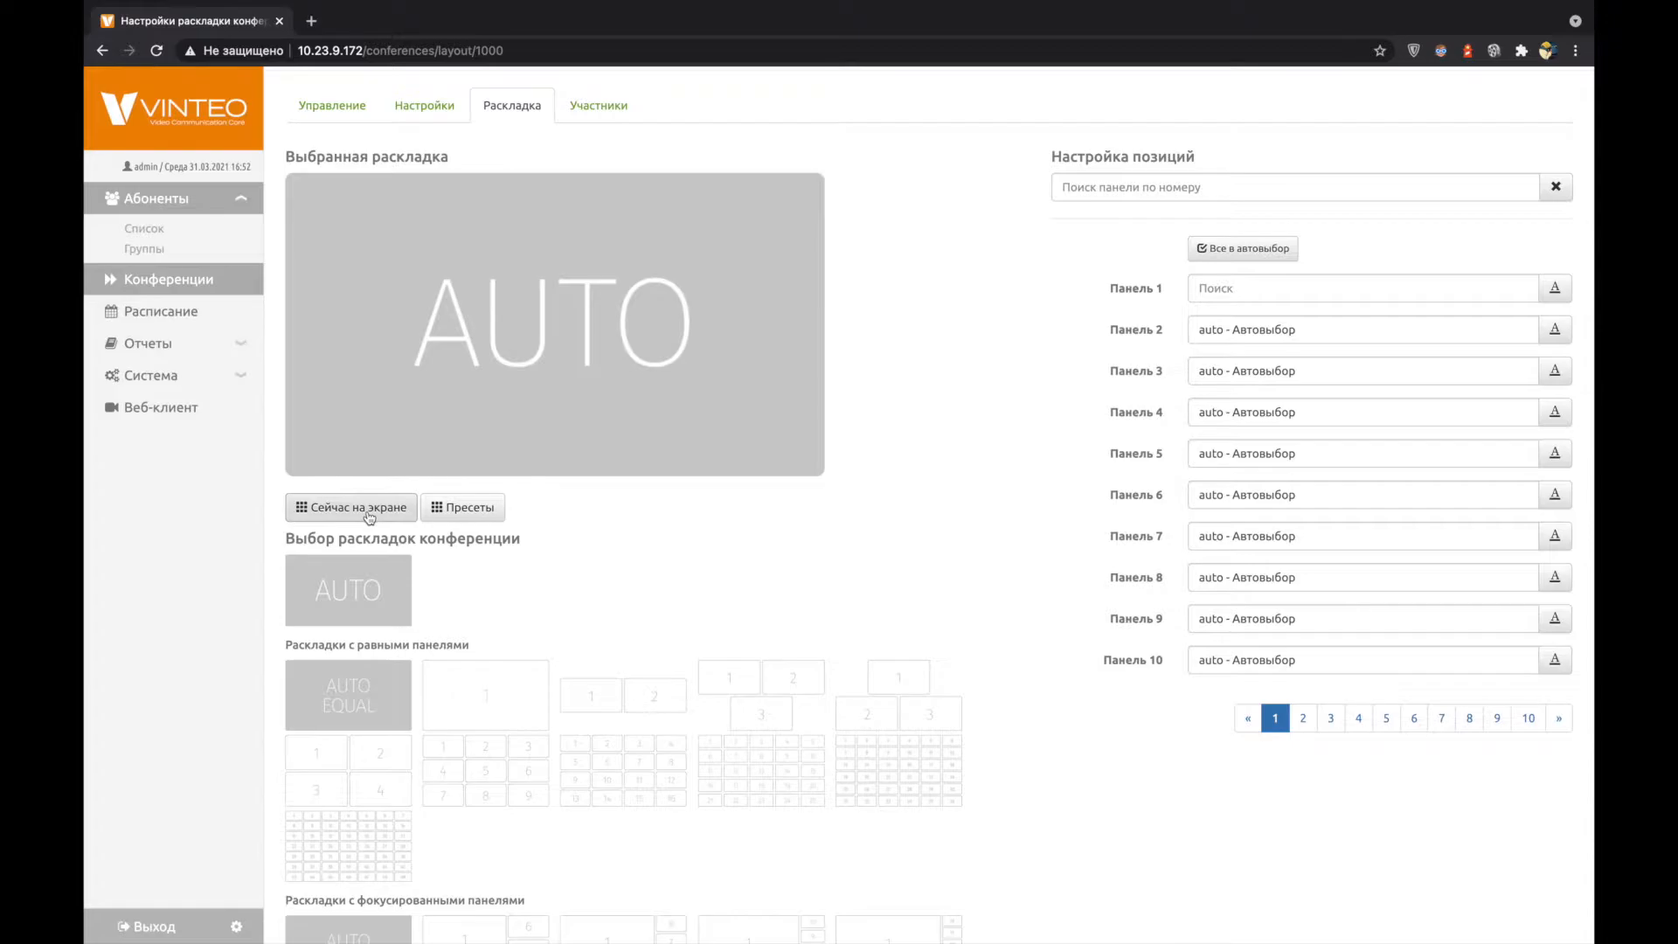
click(369, 516)
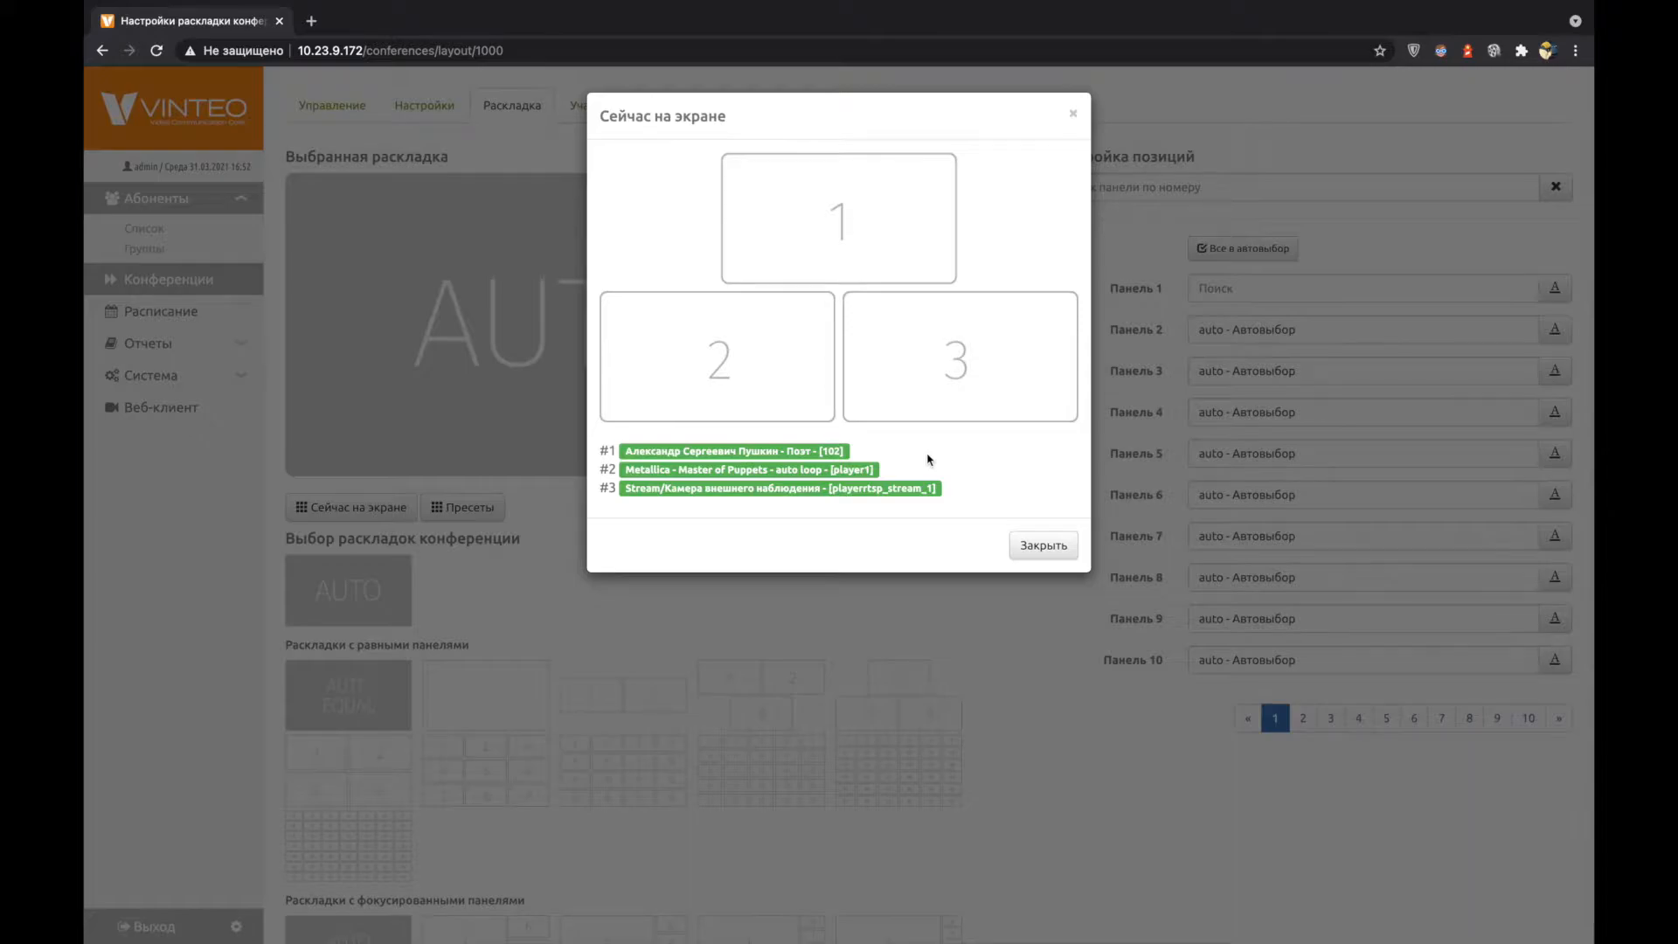
click(1042, 546)
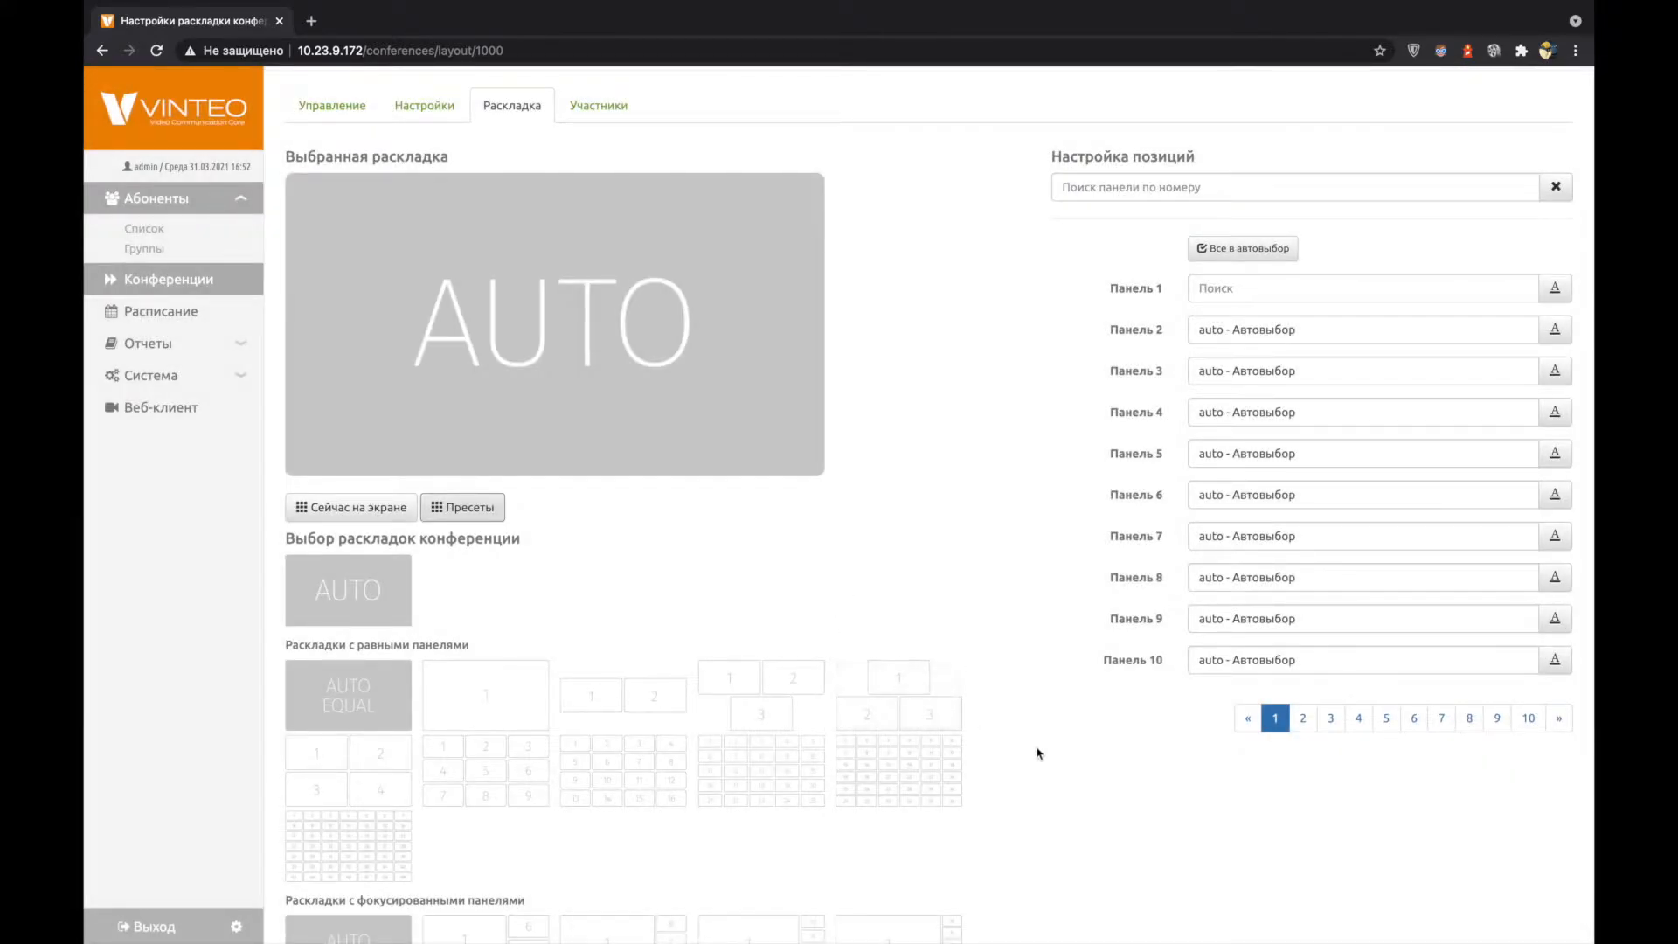
scroll(1038, 749, down, 3)
scroll(1038, 754, down, 3)
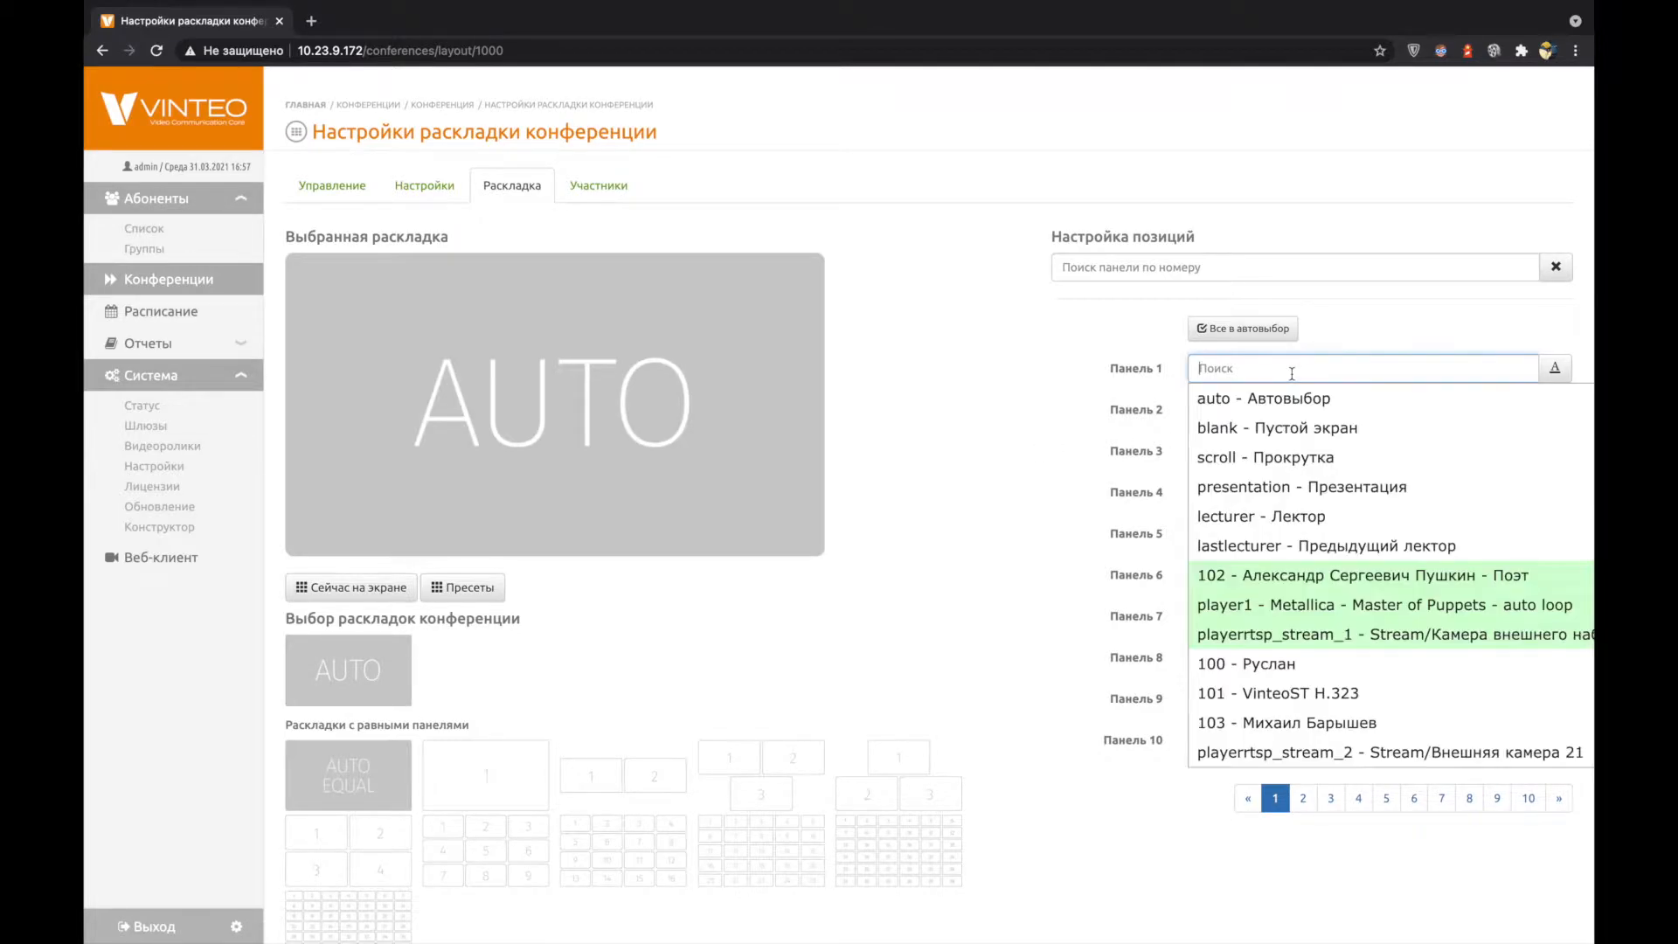
Step: Assign auto to panel 1, scroll to panel 2, presentation to panel 3 and lecturer to panel 4
click(1280, 404)
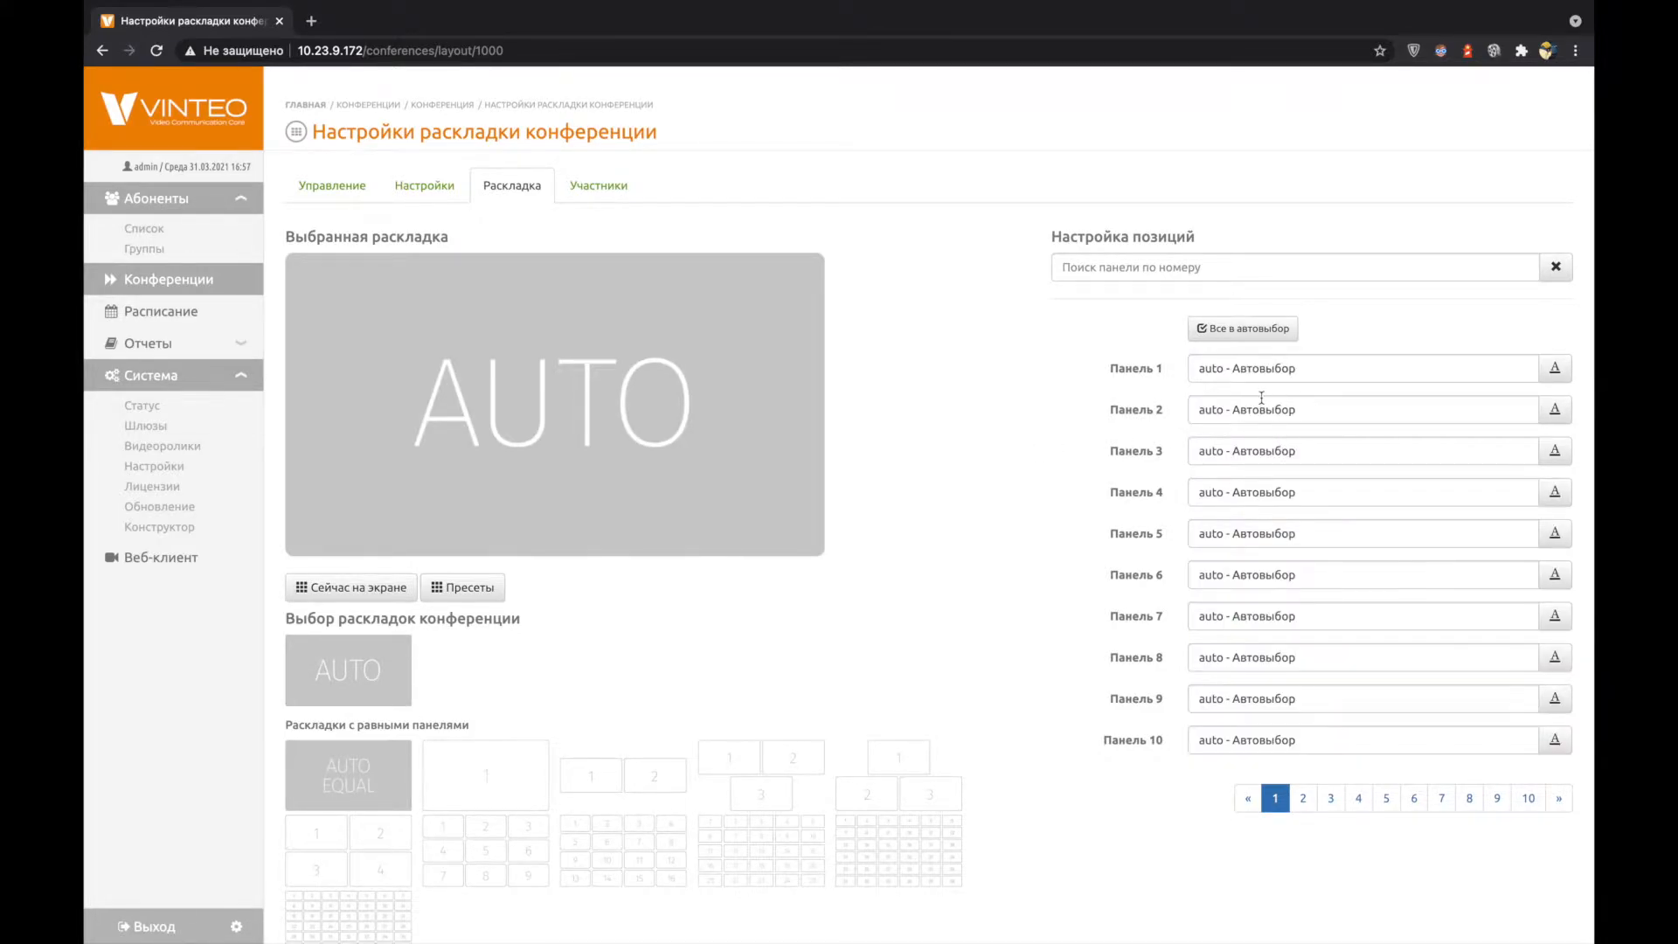
click(1250, 410)
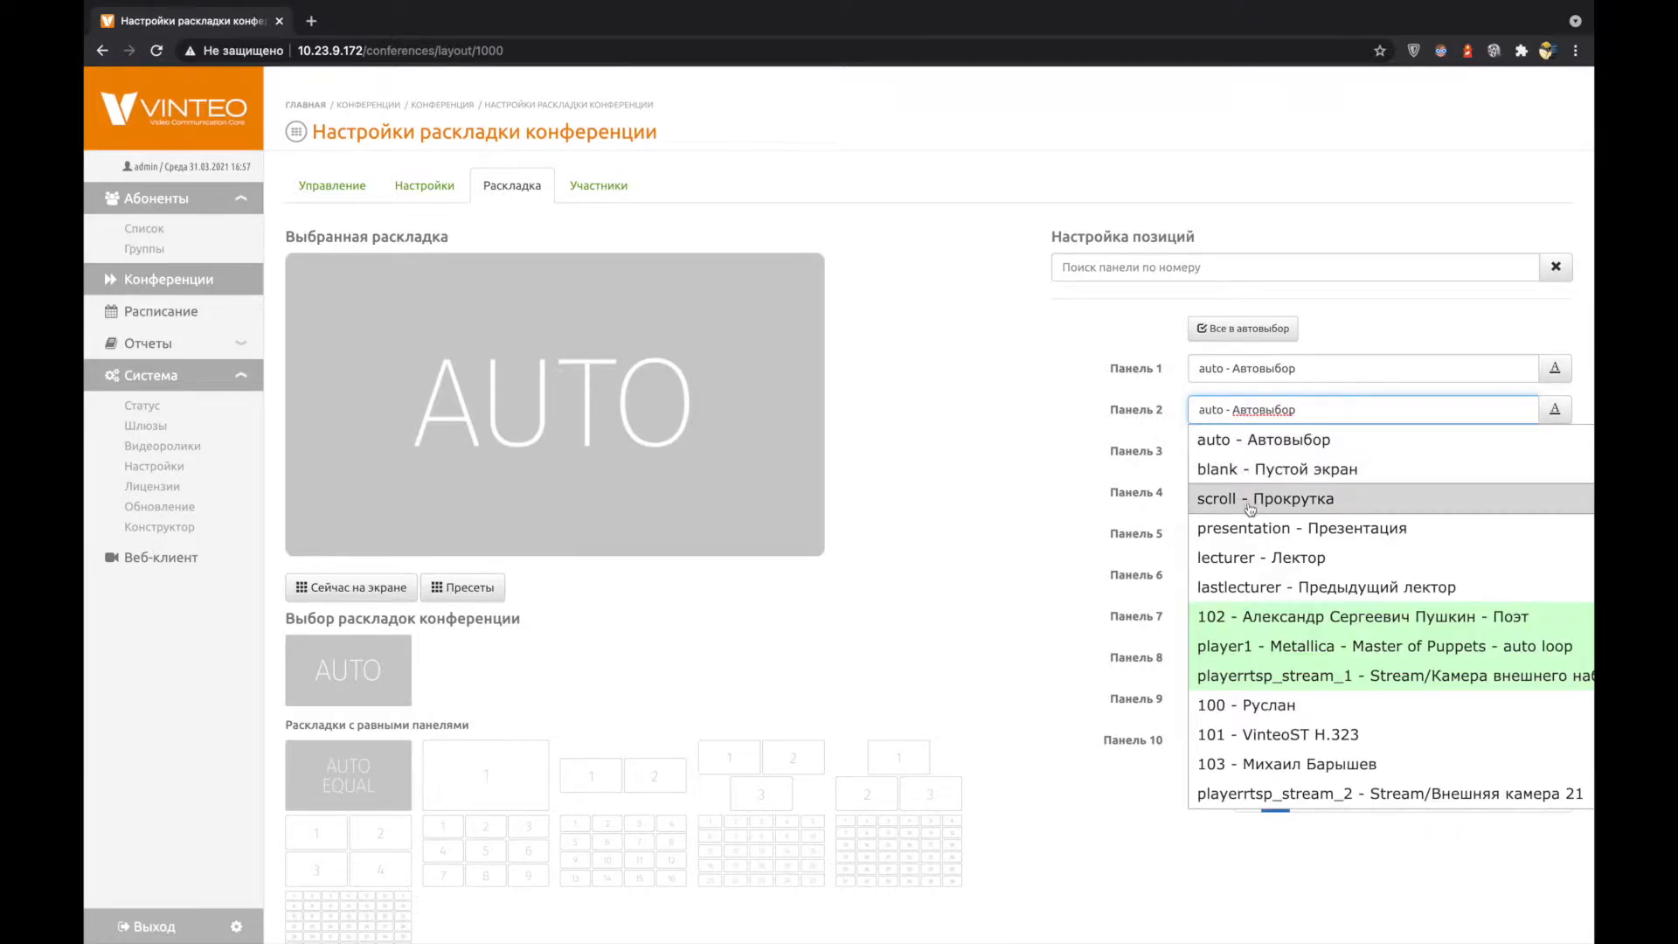
click(1251, 500)
click(1283, 458)
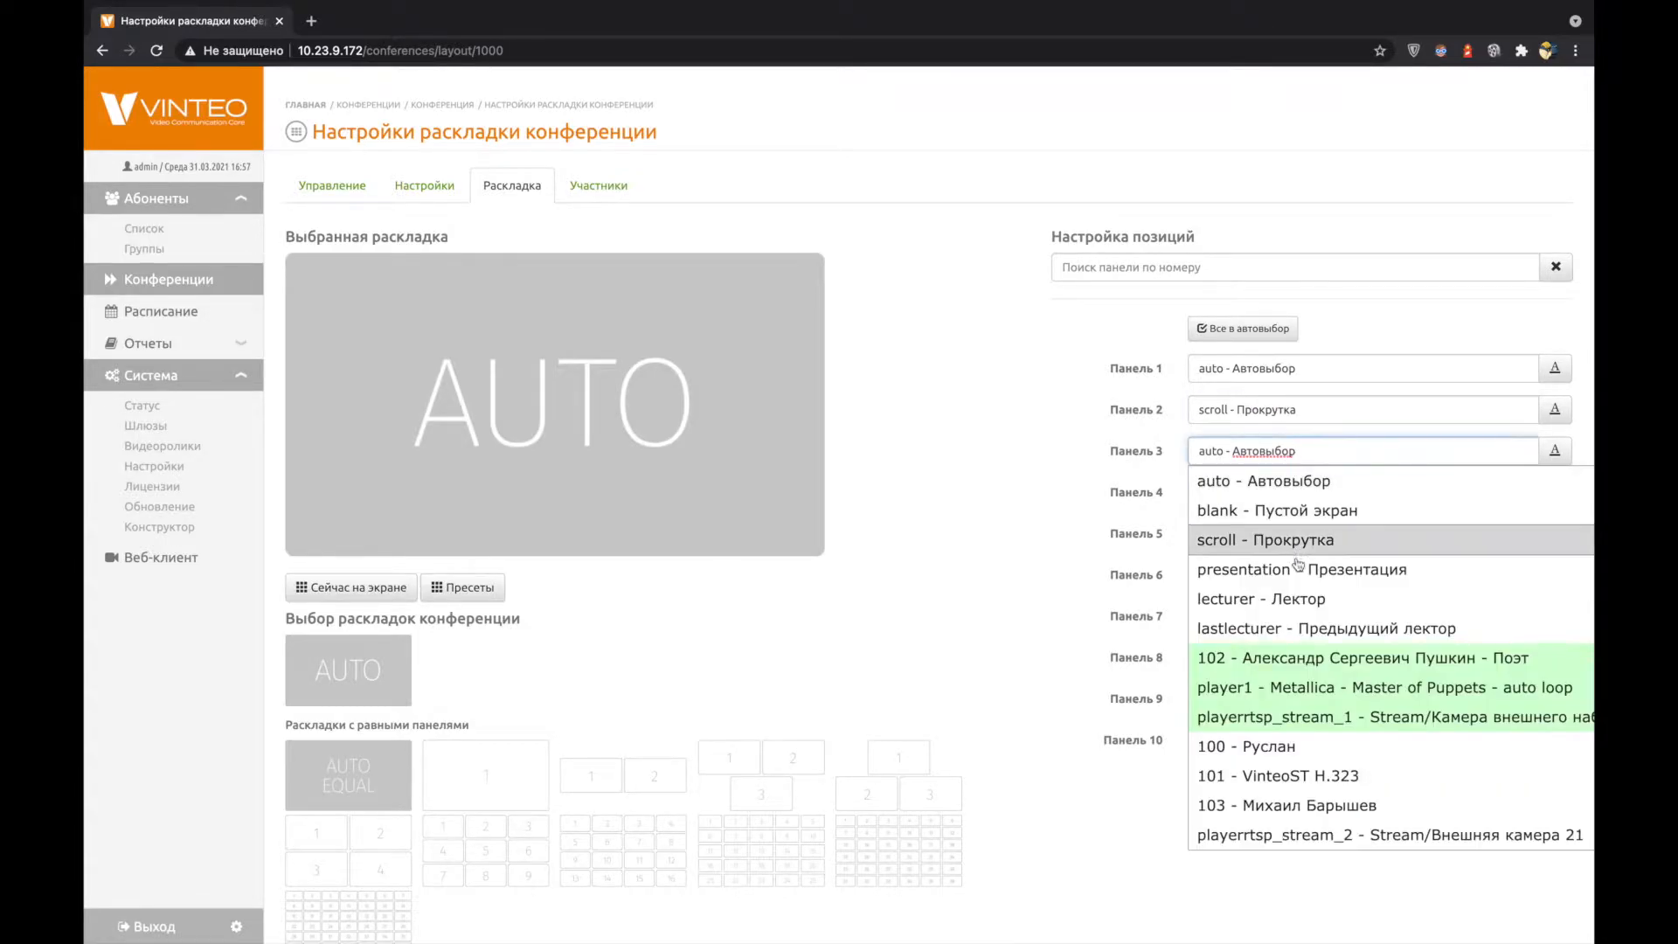
click(1298, 570)
click(1284, 493)
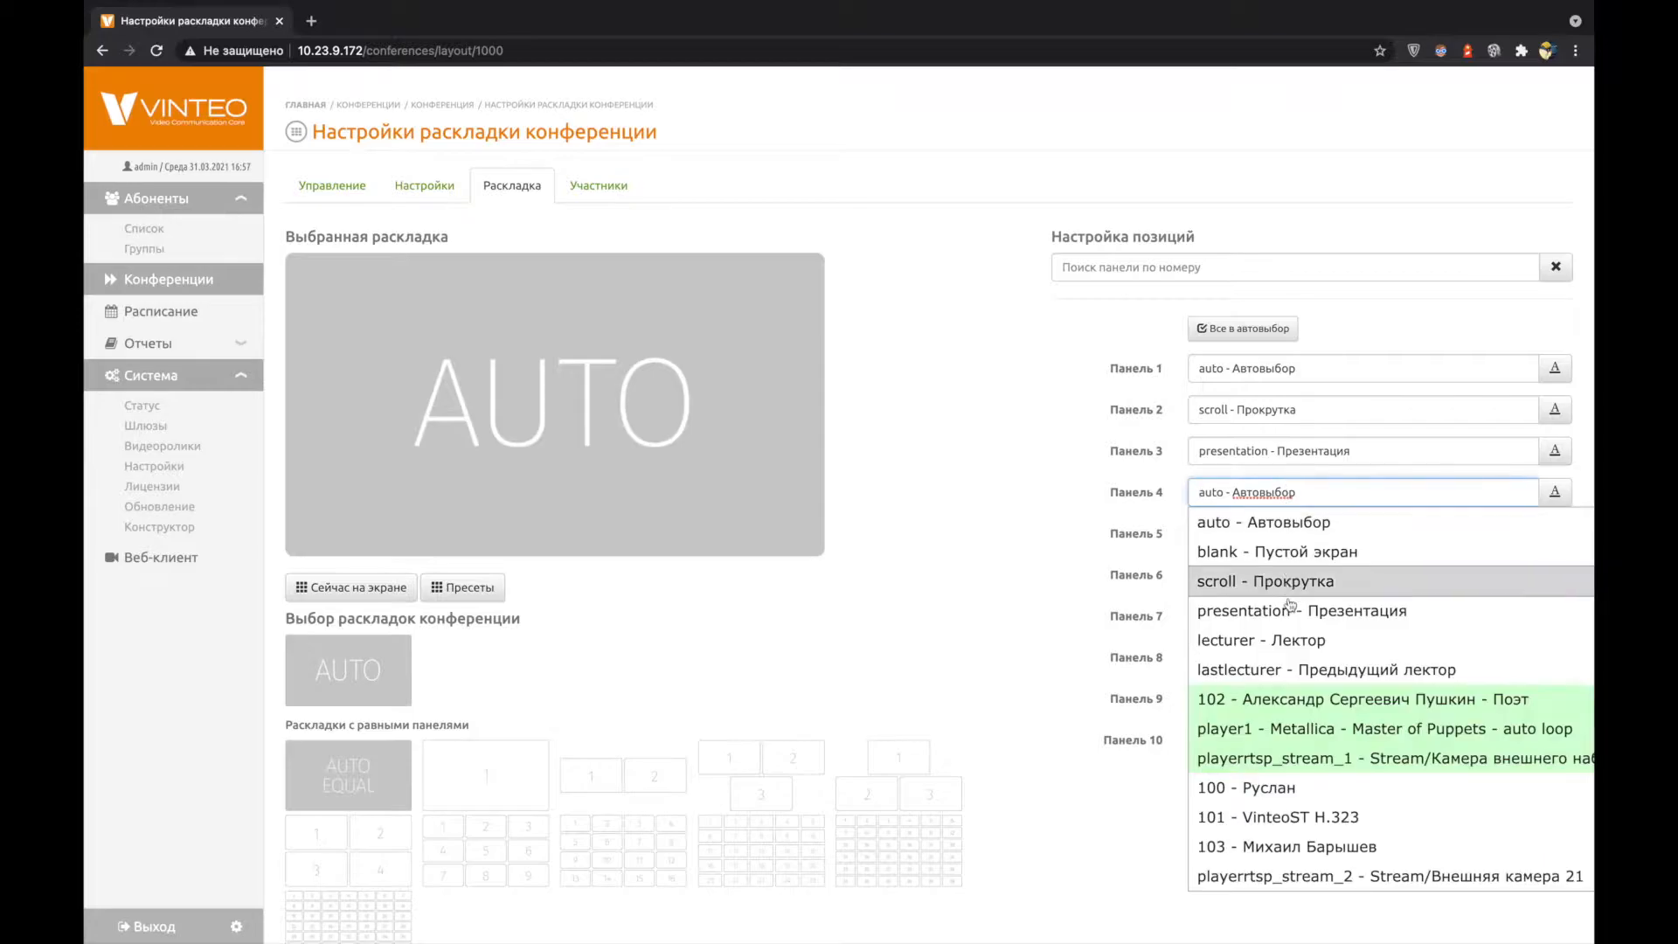
click(1306, 645)
Step: Assign lastlecturer to panel 5, participant 102 to panel 6 and the Metallica player1 source to panel 7
click(1274, 535)
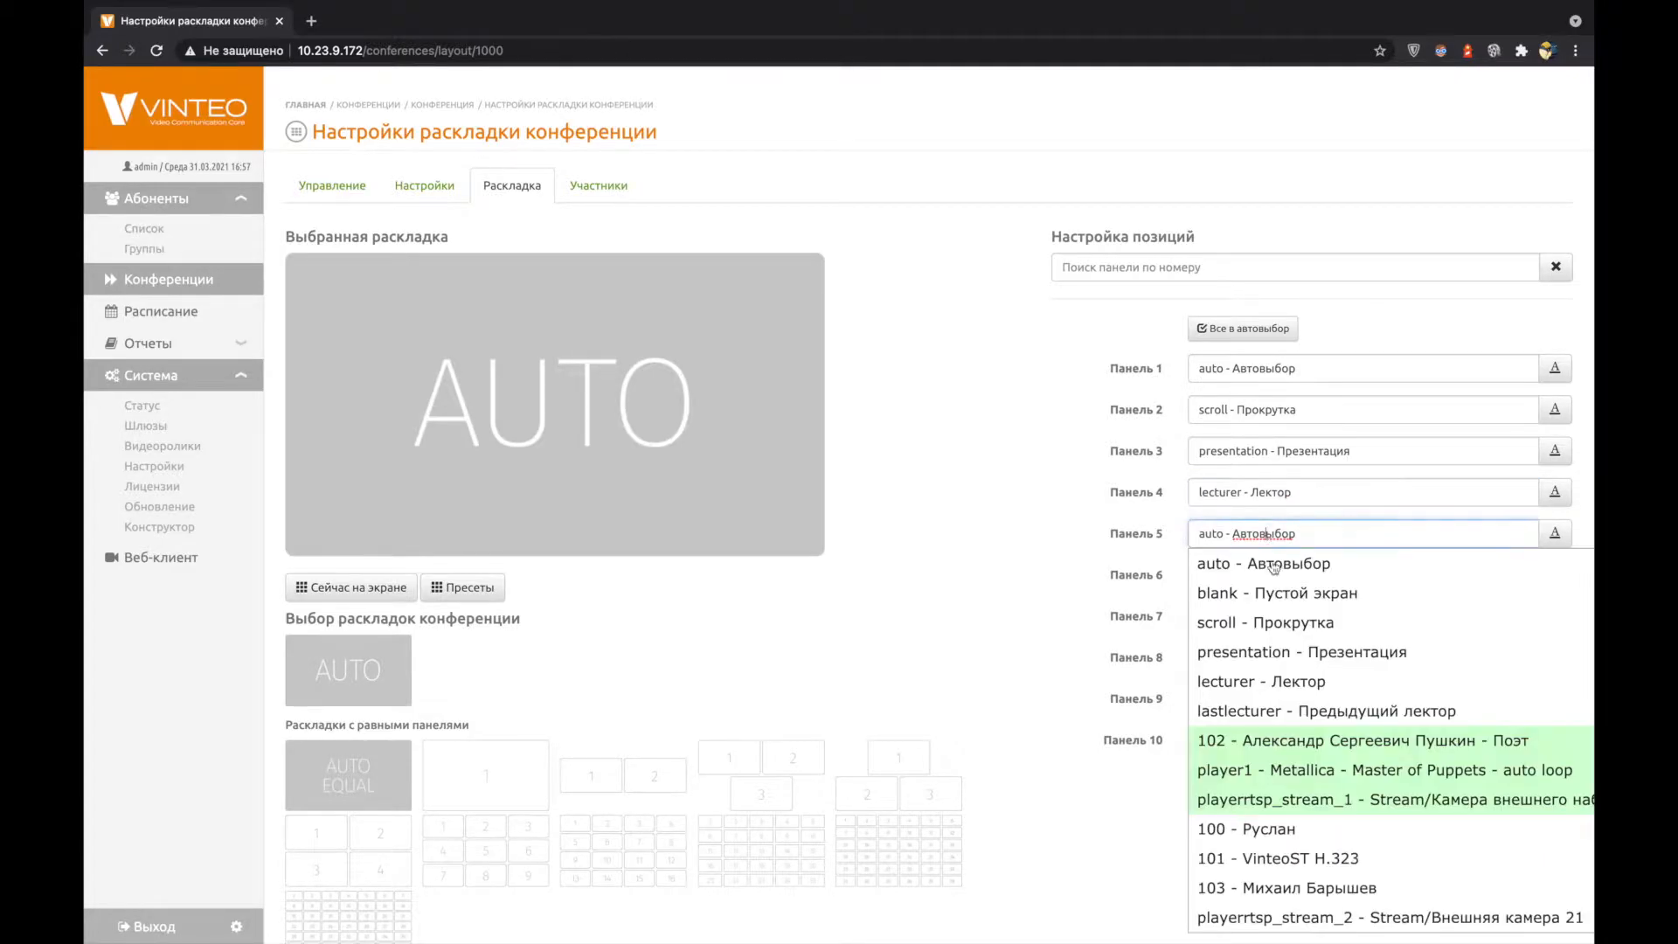
click(1284, 710)
click(1255, 576)
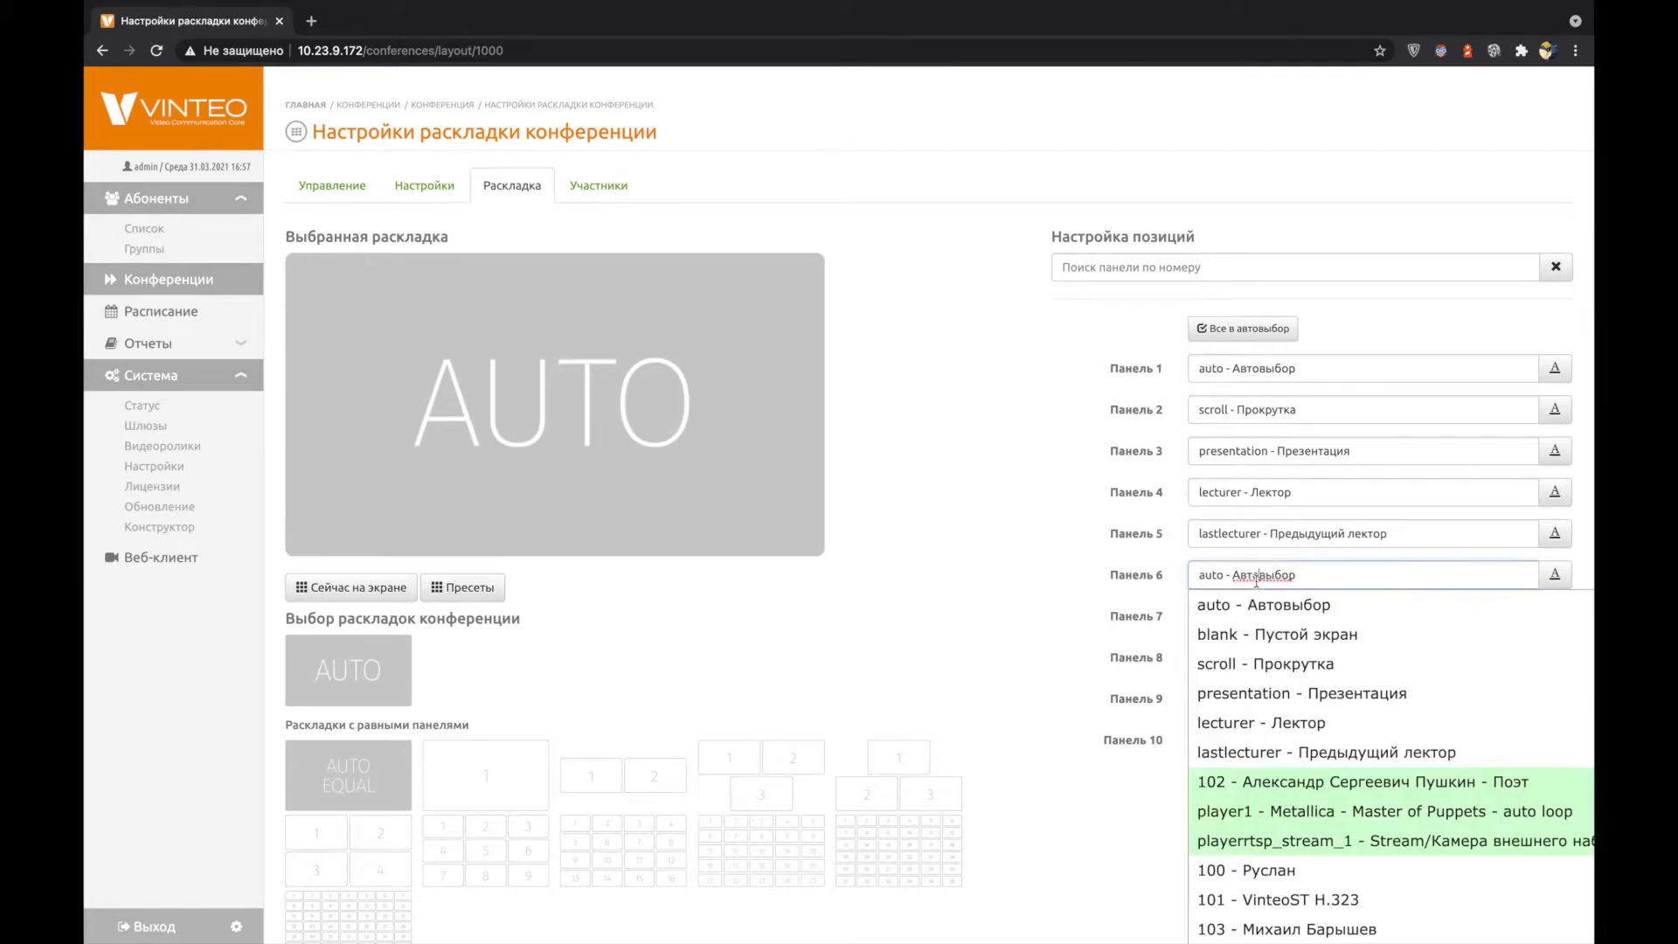
click(1278, 782)
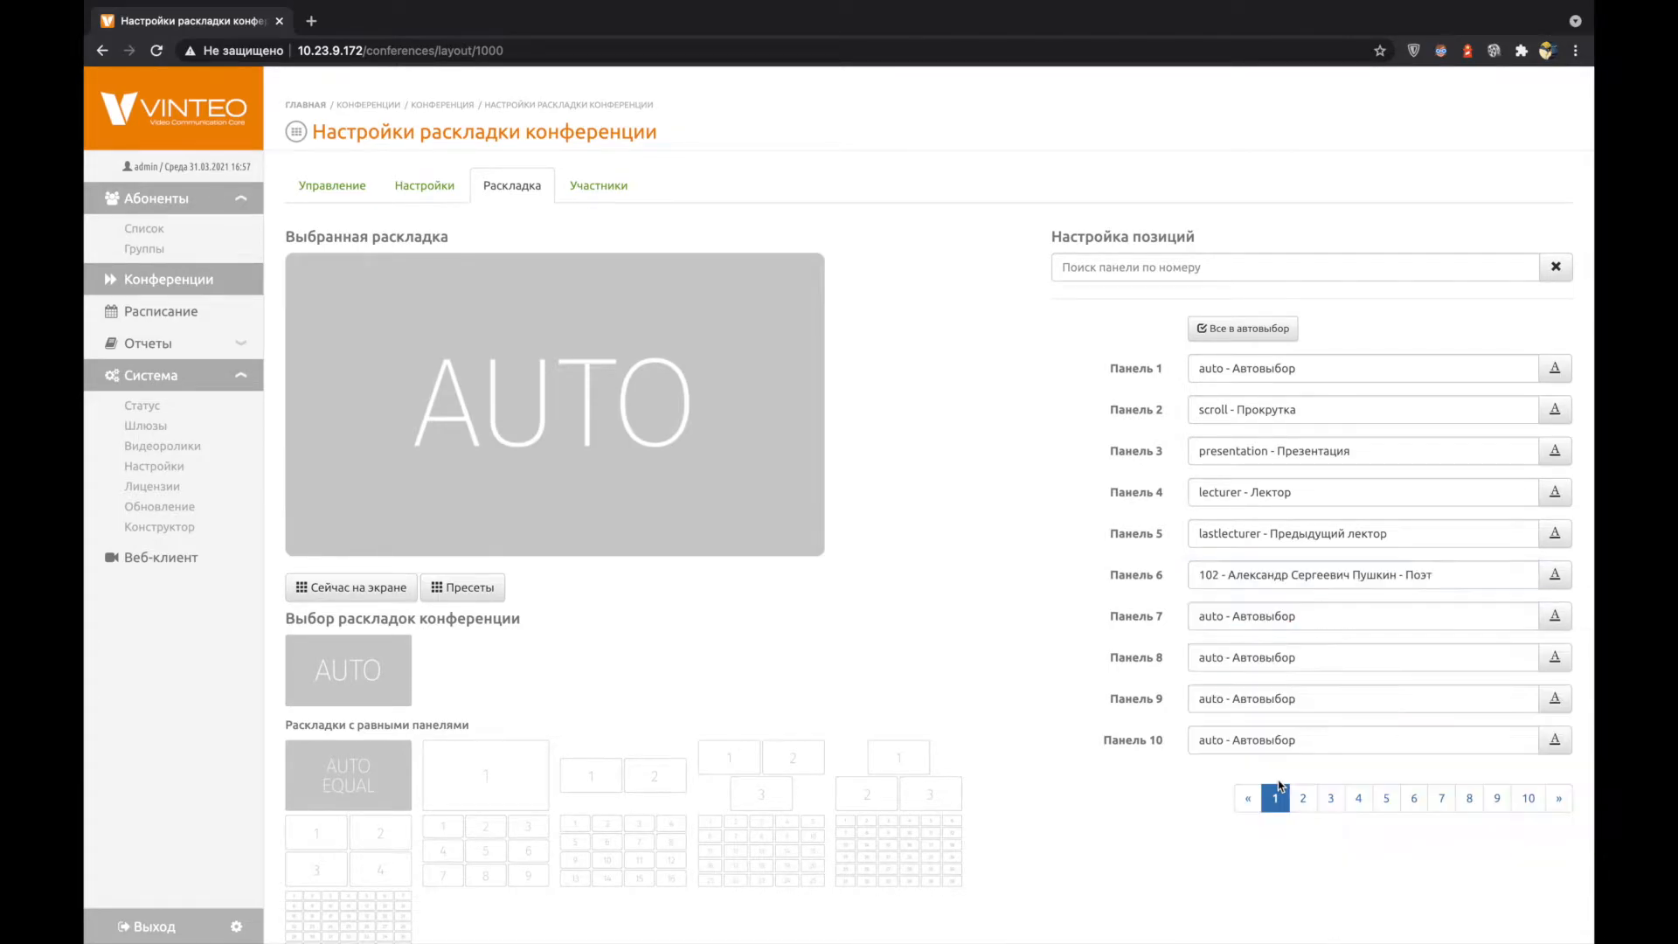
click(1293, 616)
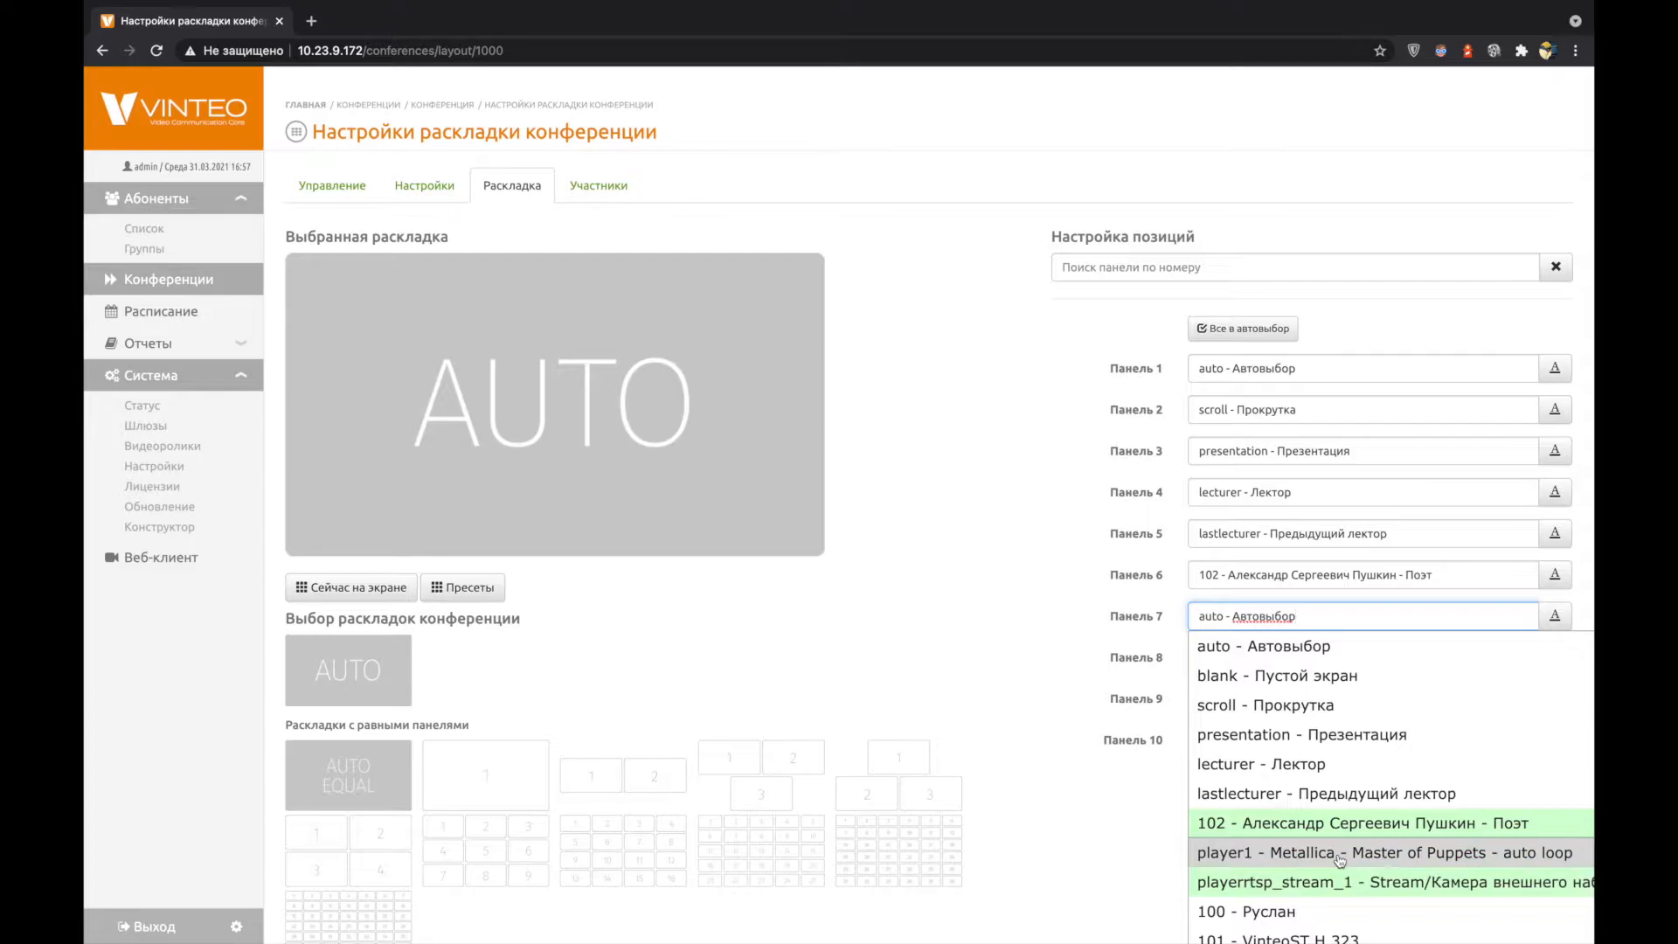
click(1339, 854)
Step: Save the AUTO layout with its current panel assignments as a preset
scroll(1289, 673, down, 2)
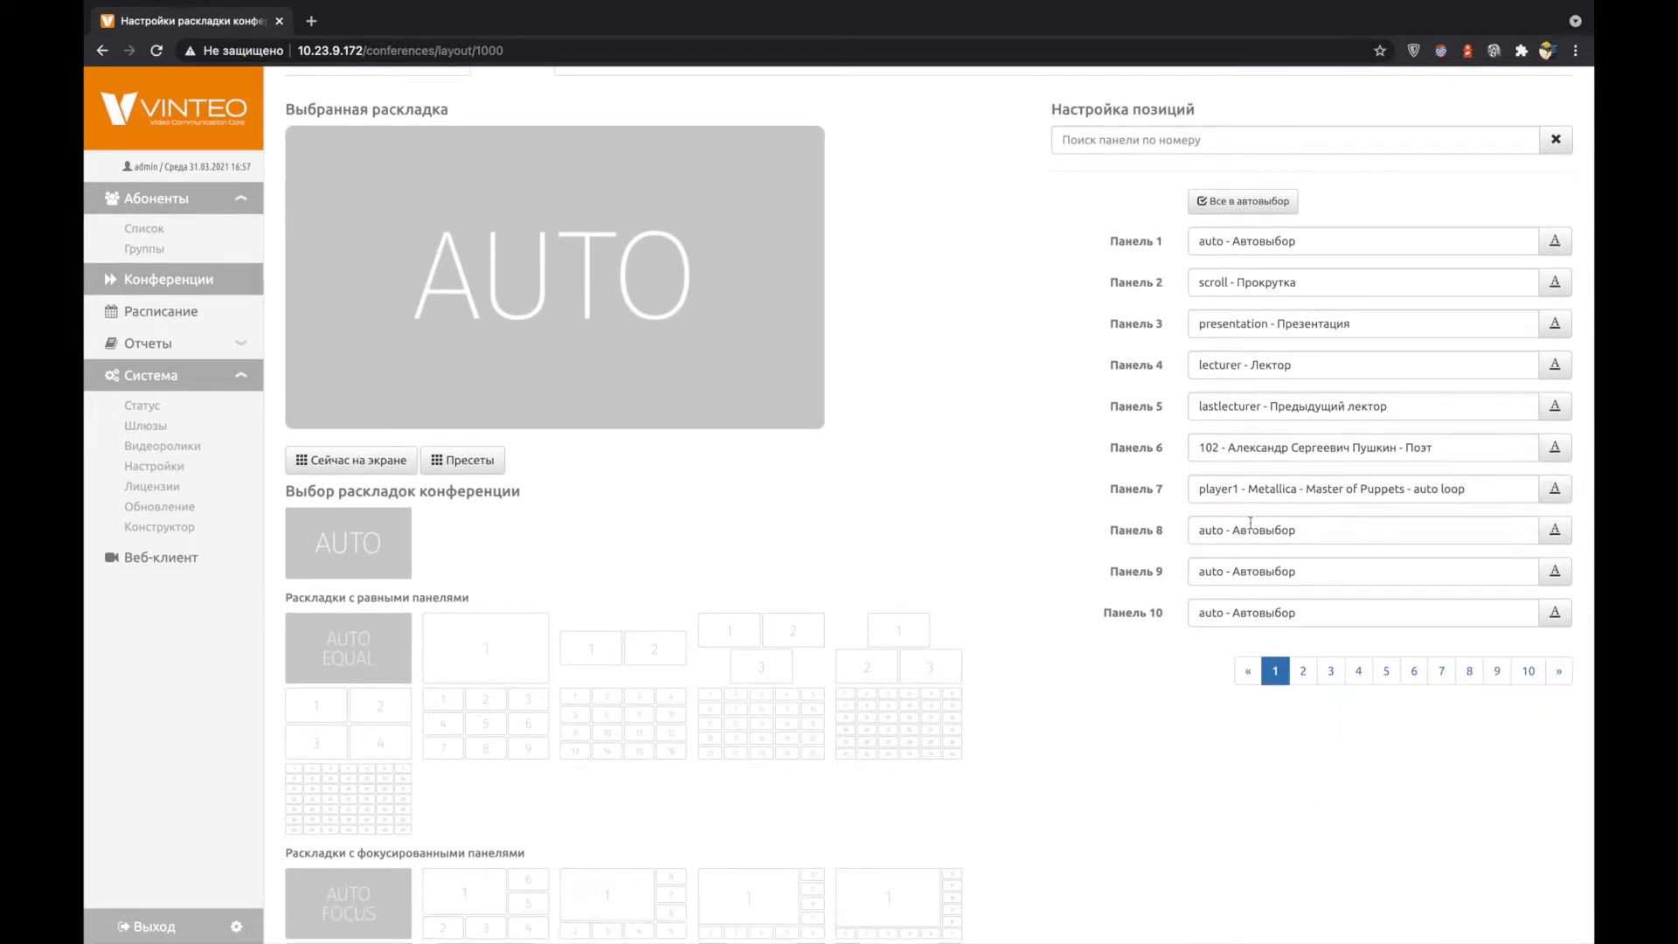
scroll(1275, 538, up, 2)
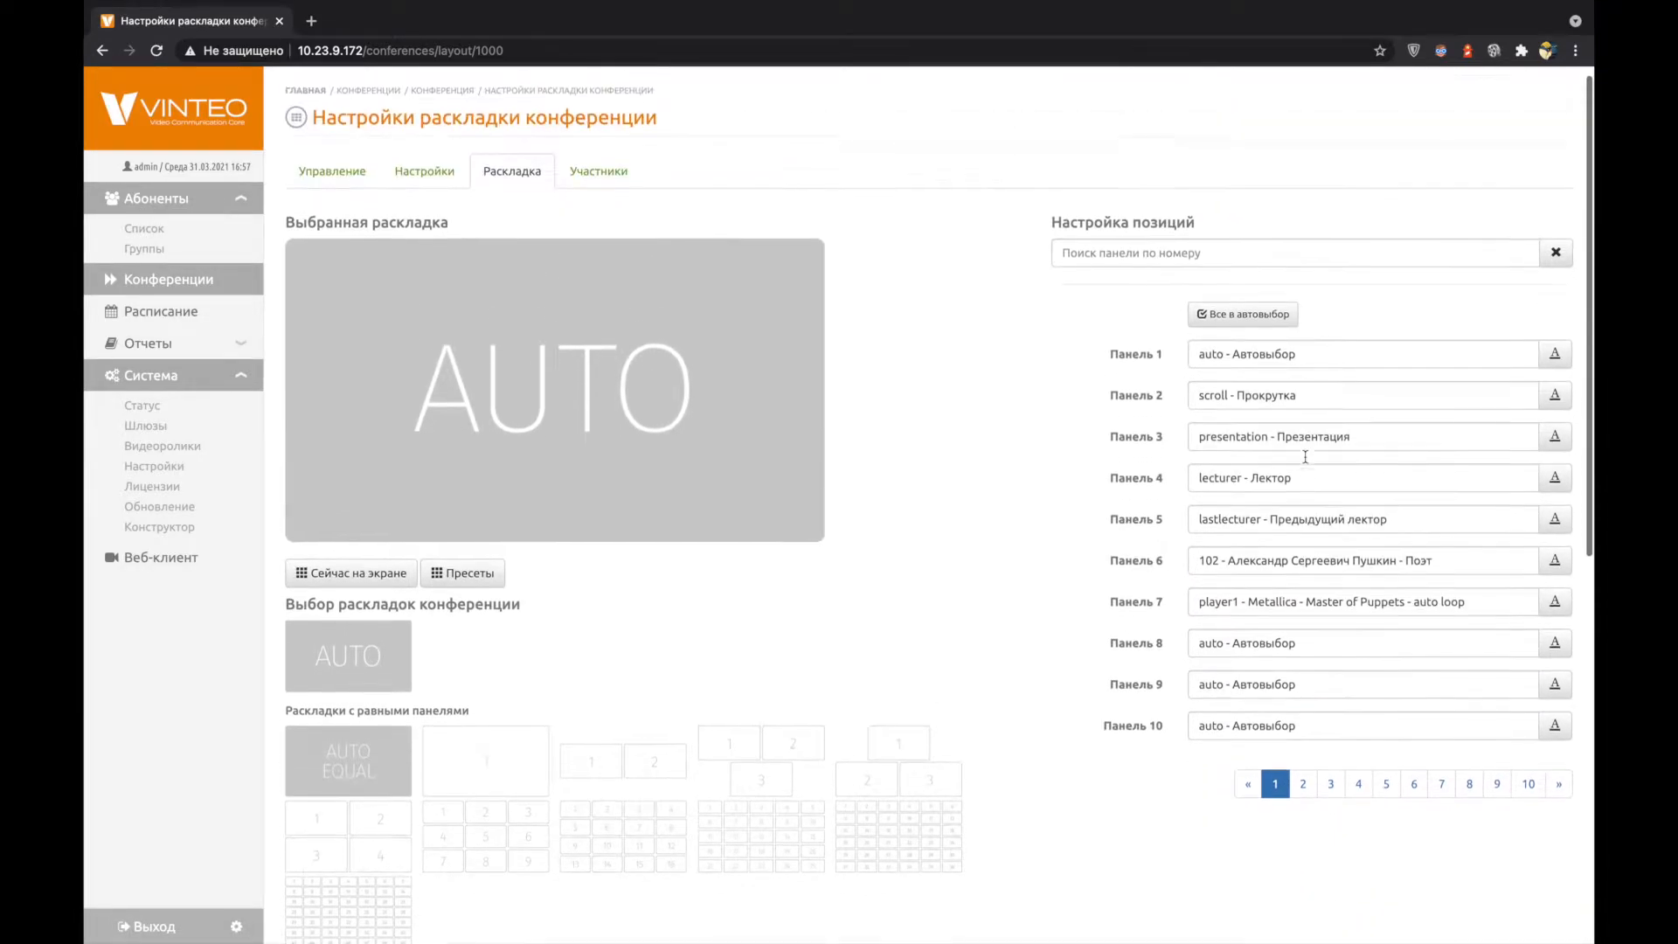
scroll(1051, 594, down, 9)
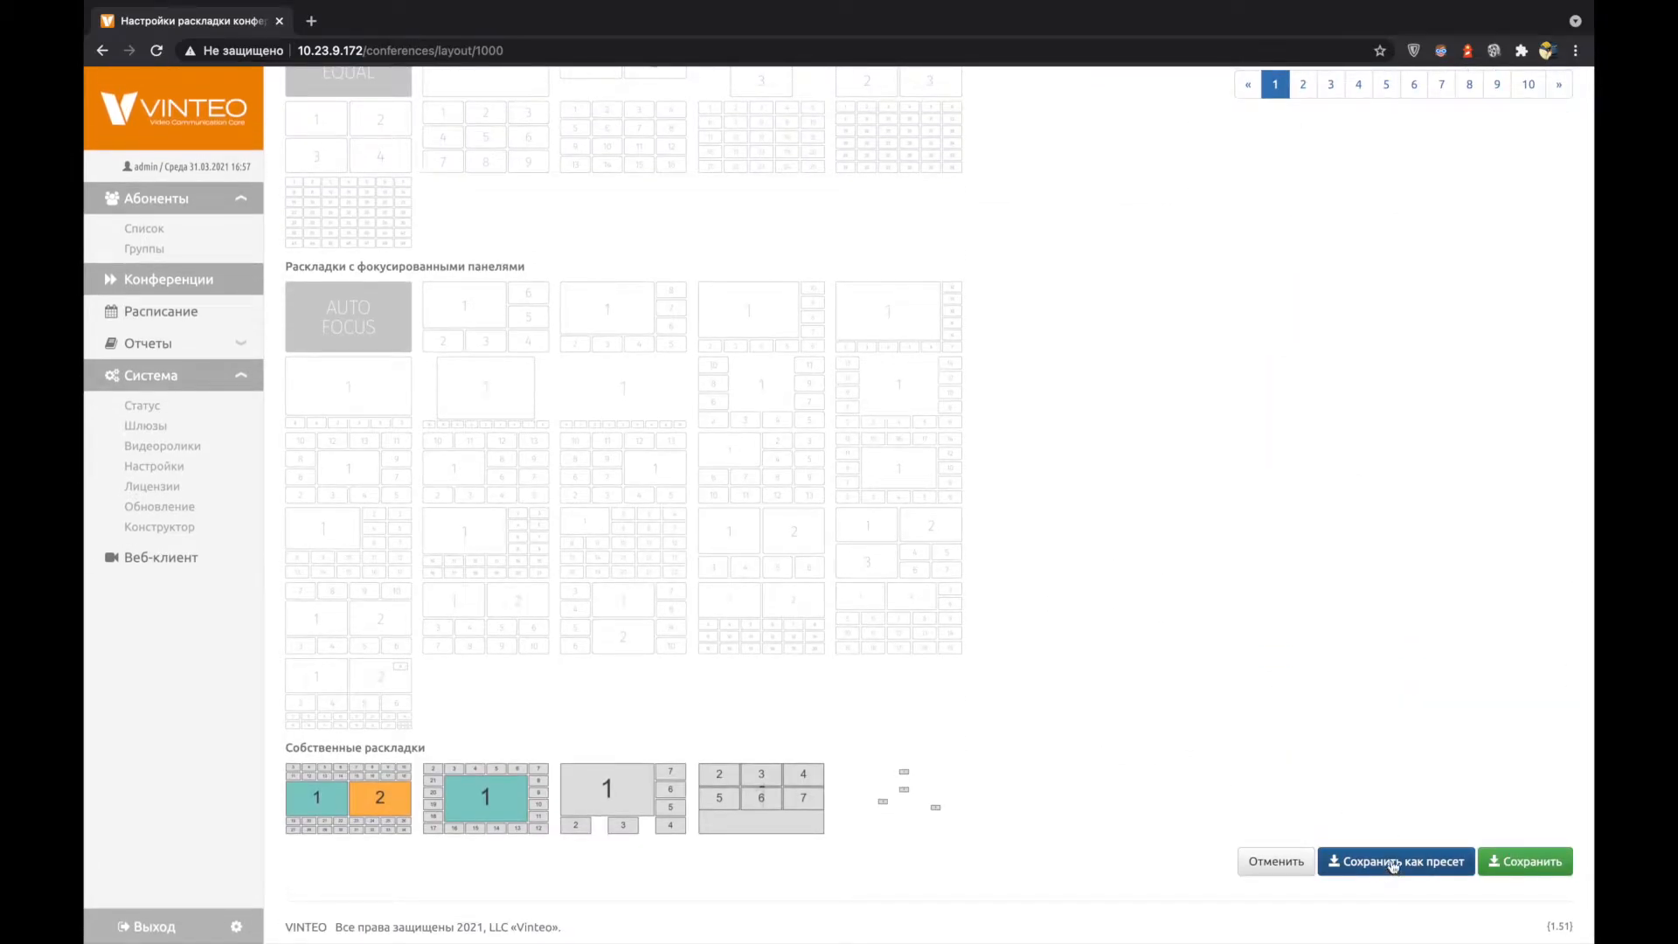
click(1393, 863)
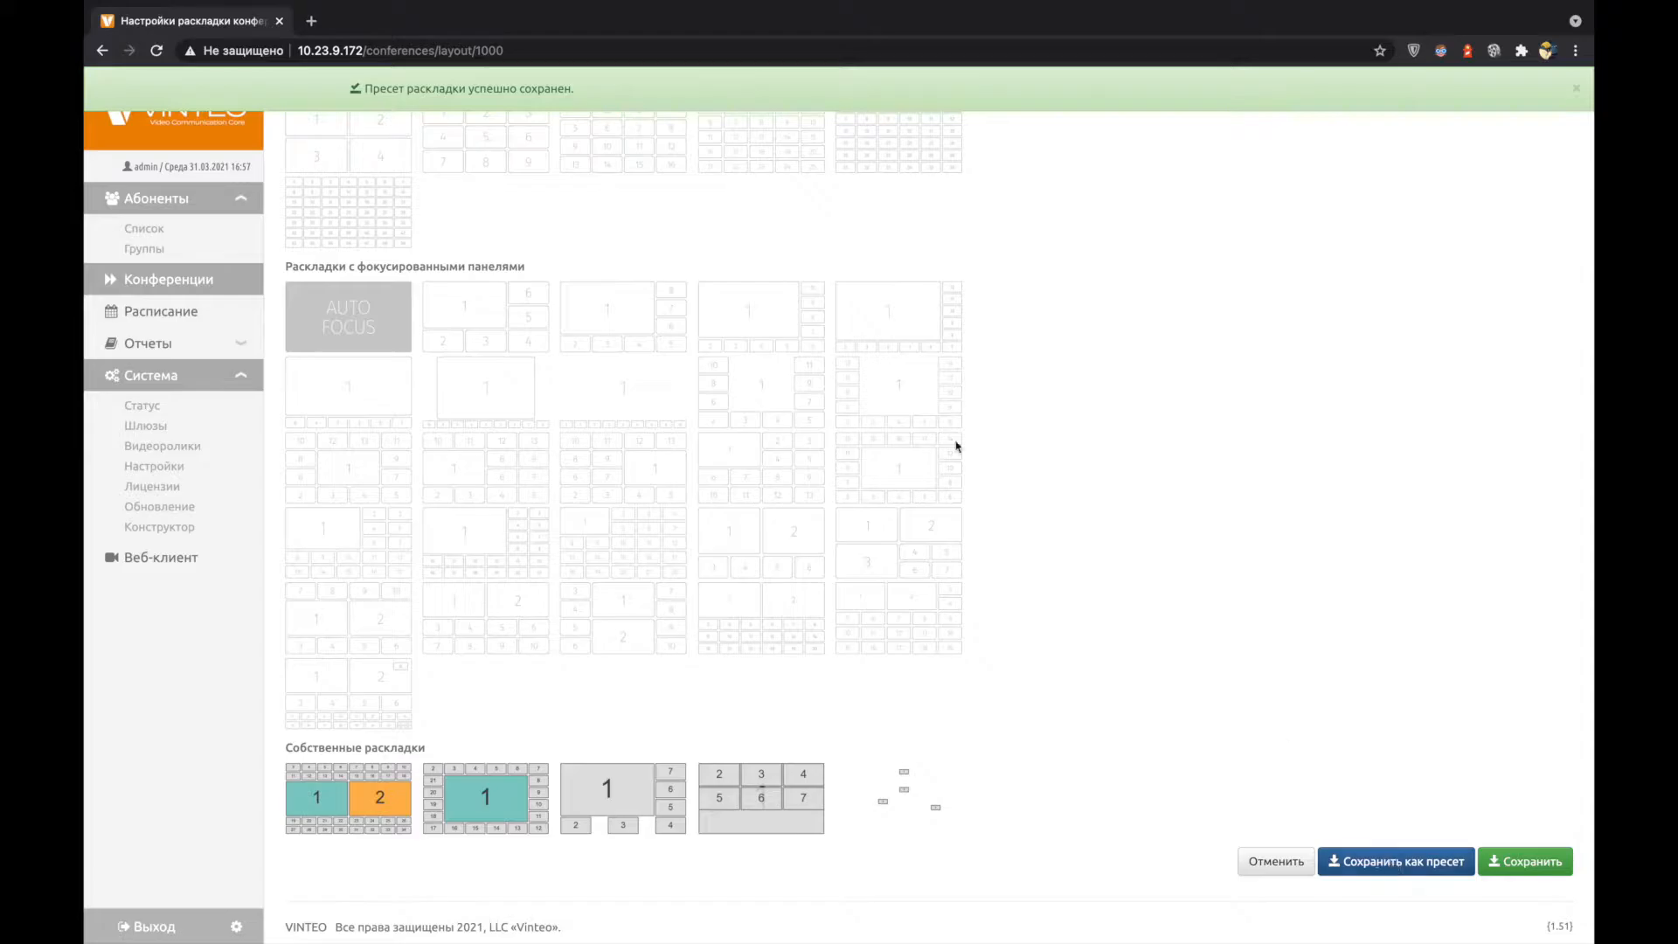
Step: Reassign panel 1 to participant 102, panel 2 to player1 and panel 4 to scroll, and save the layout as another preset
scroll(968, 401, up, 8)
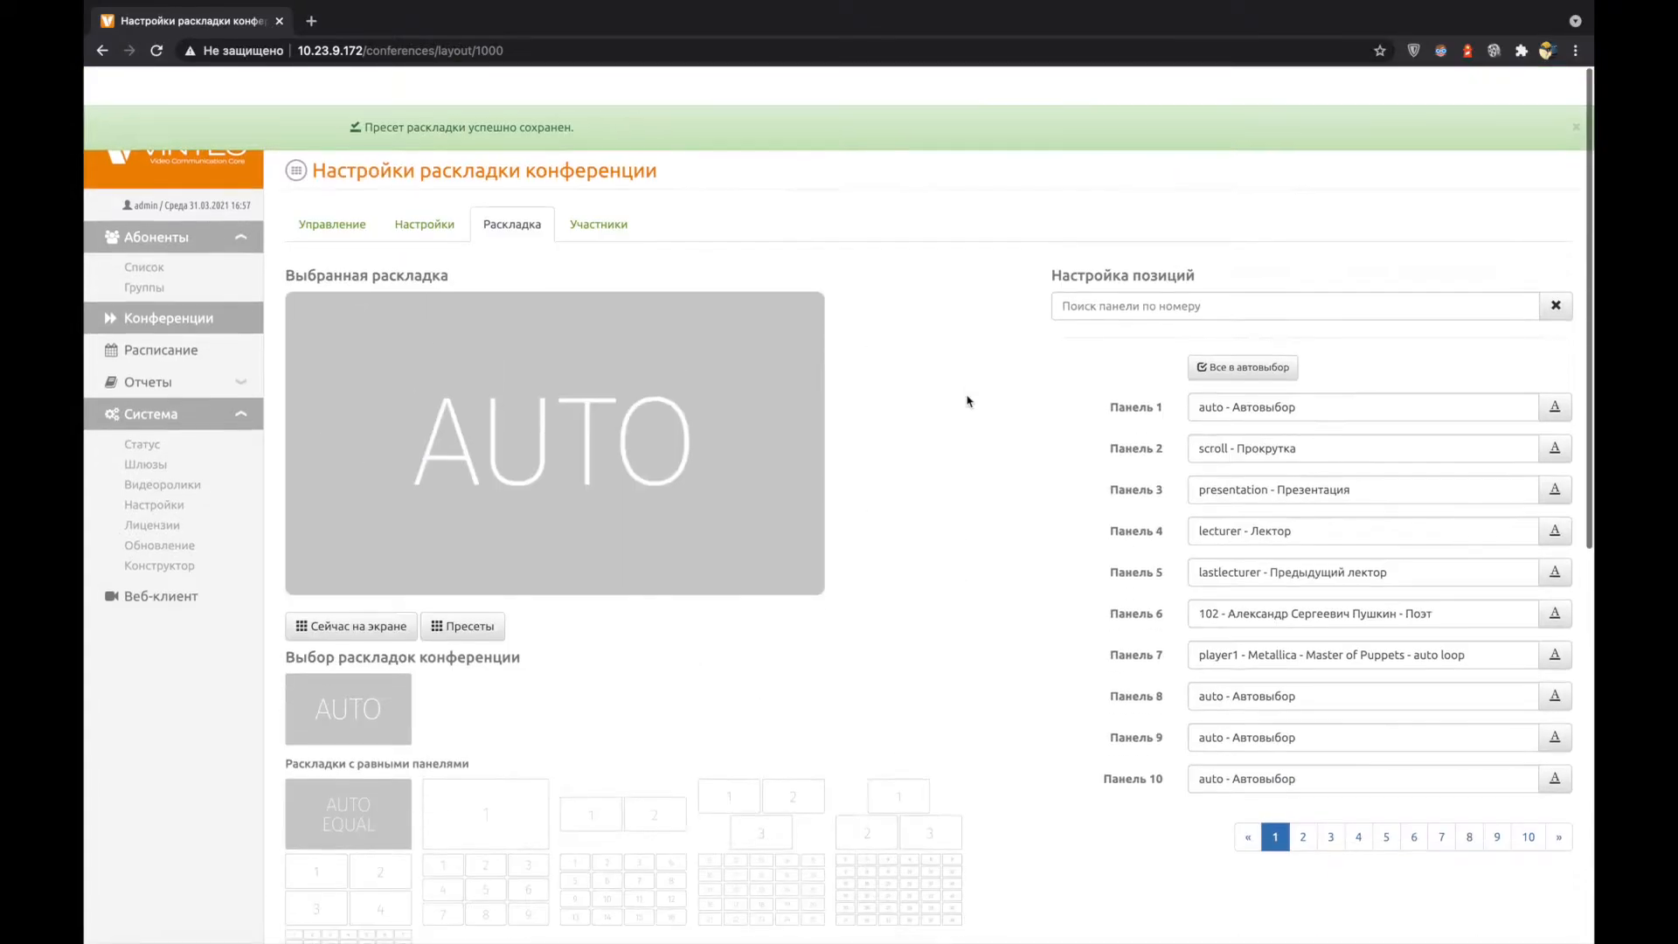
click(1254, 368)
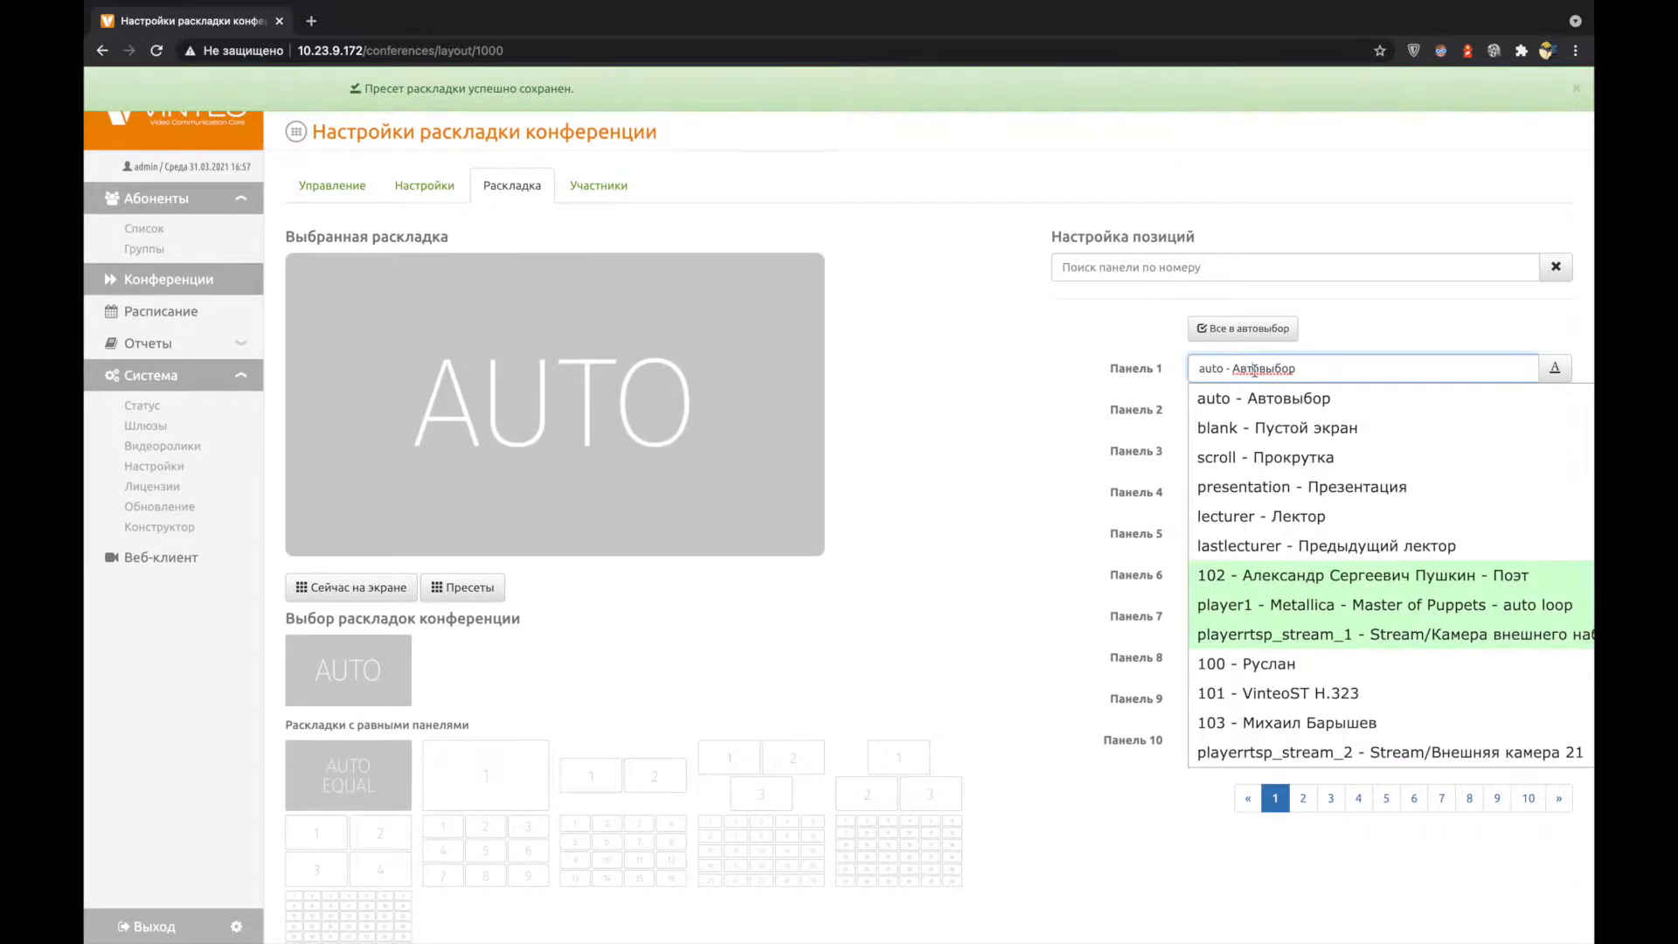
click(1350, 576)
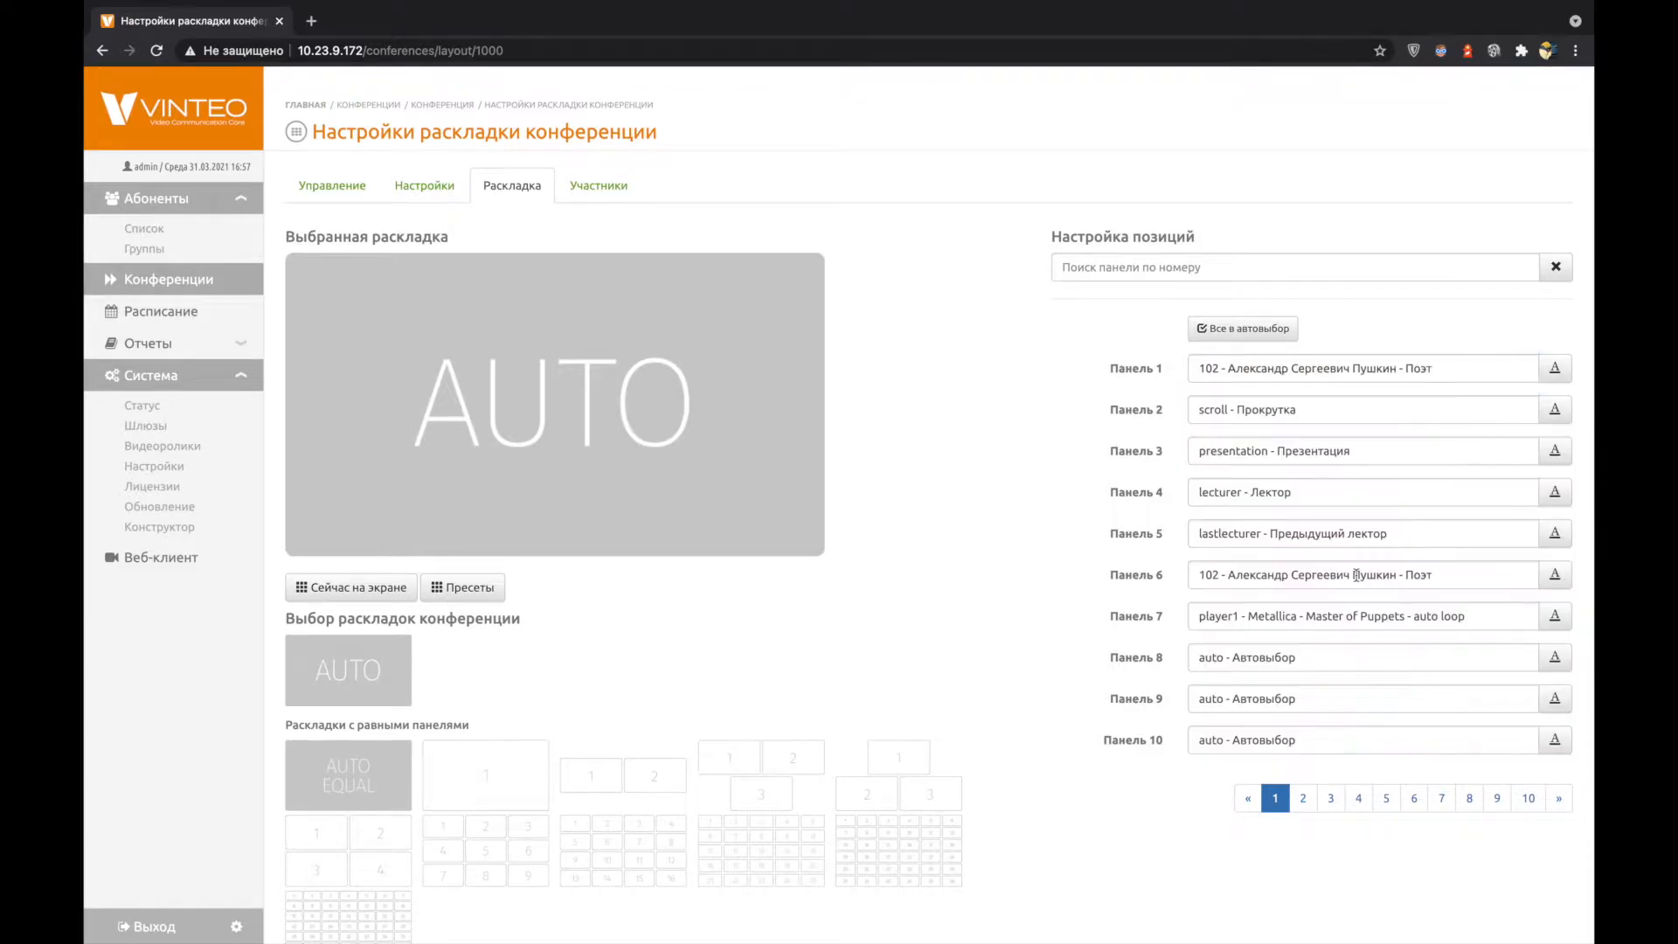
click(1306, 411)
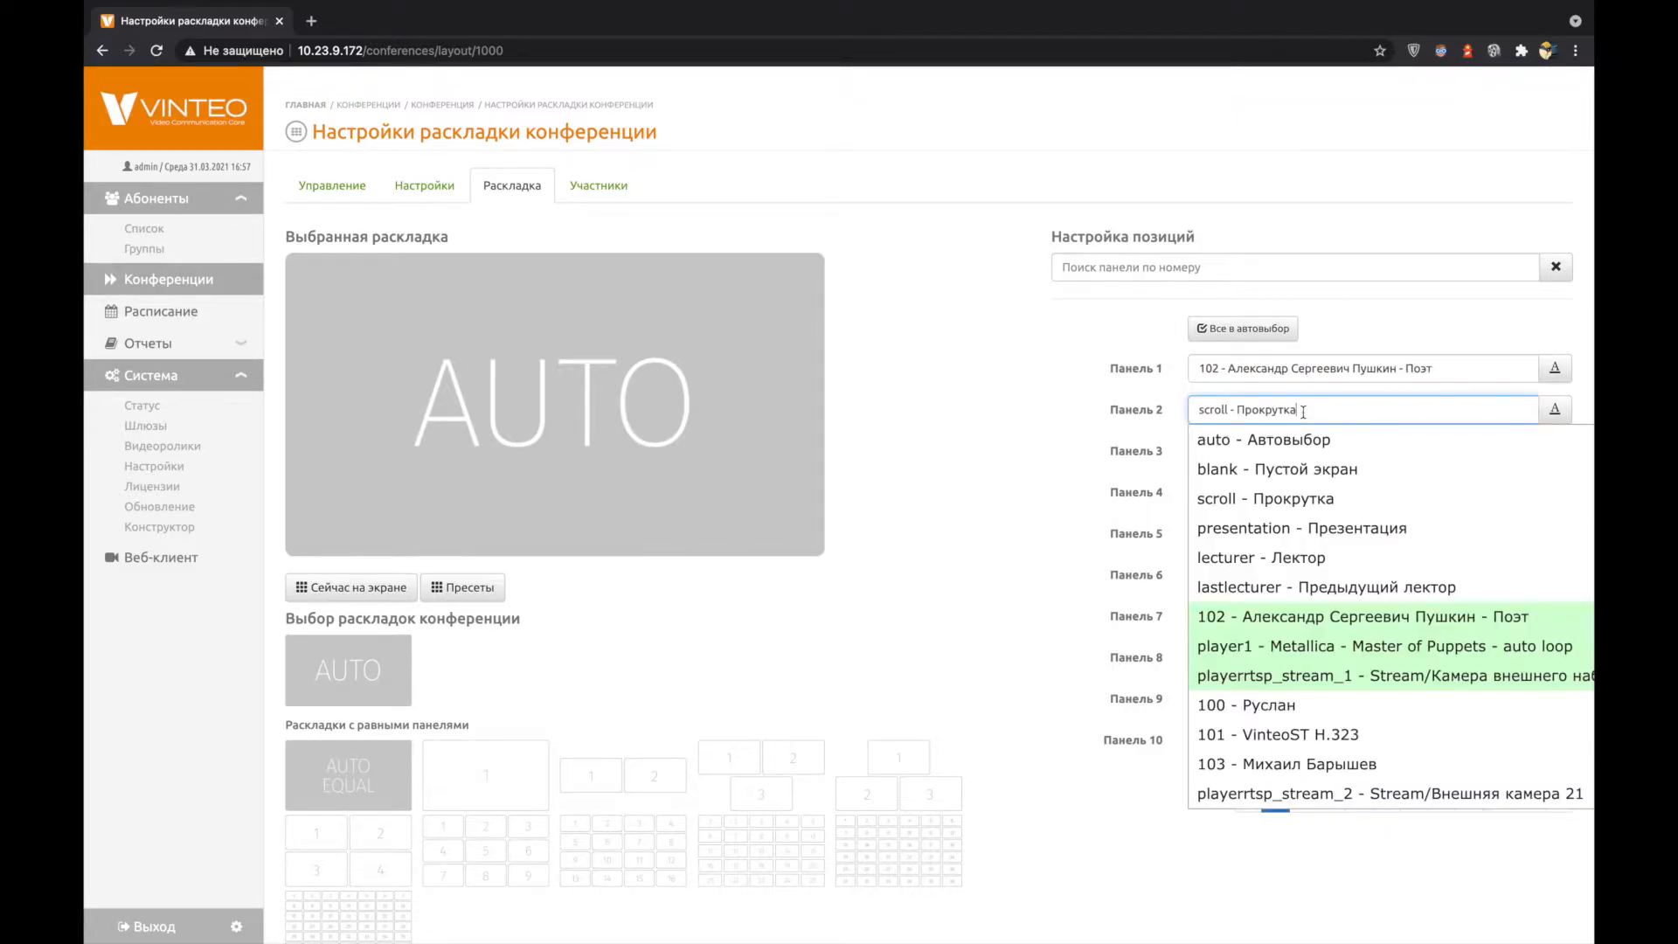
click(1340, 647)
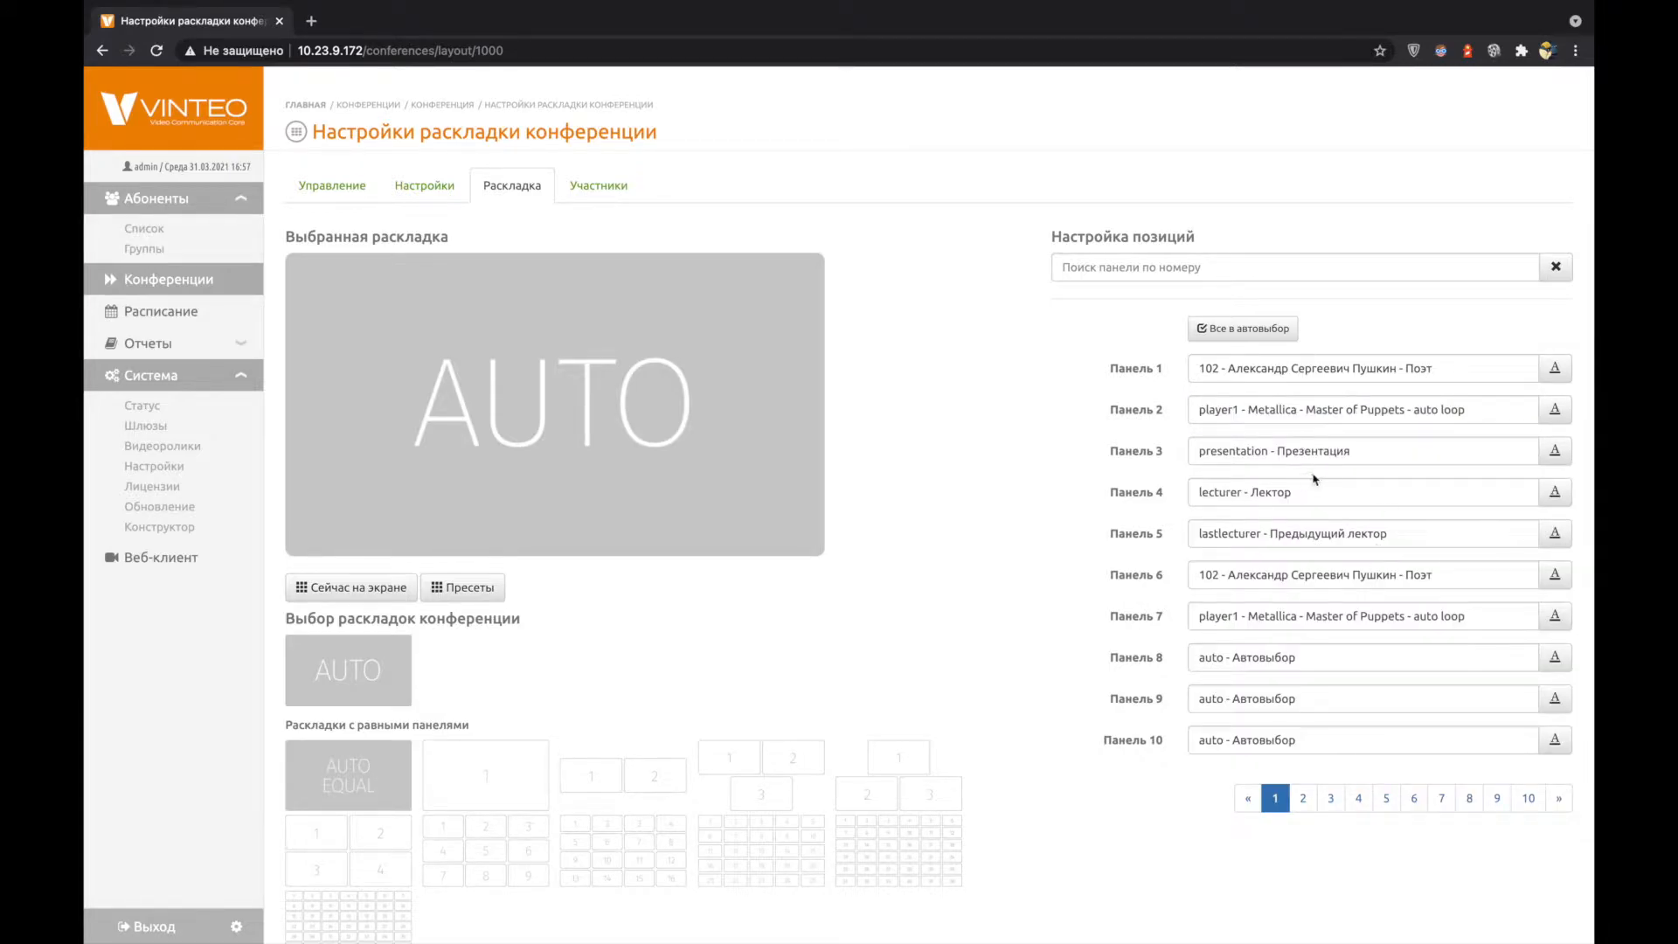
click(1256, 492)
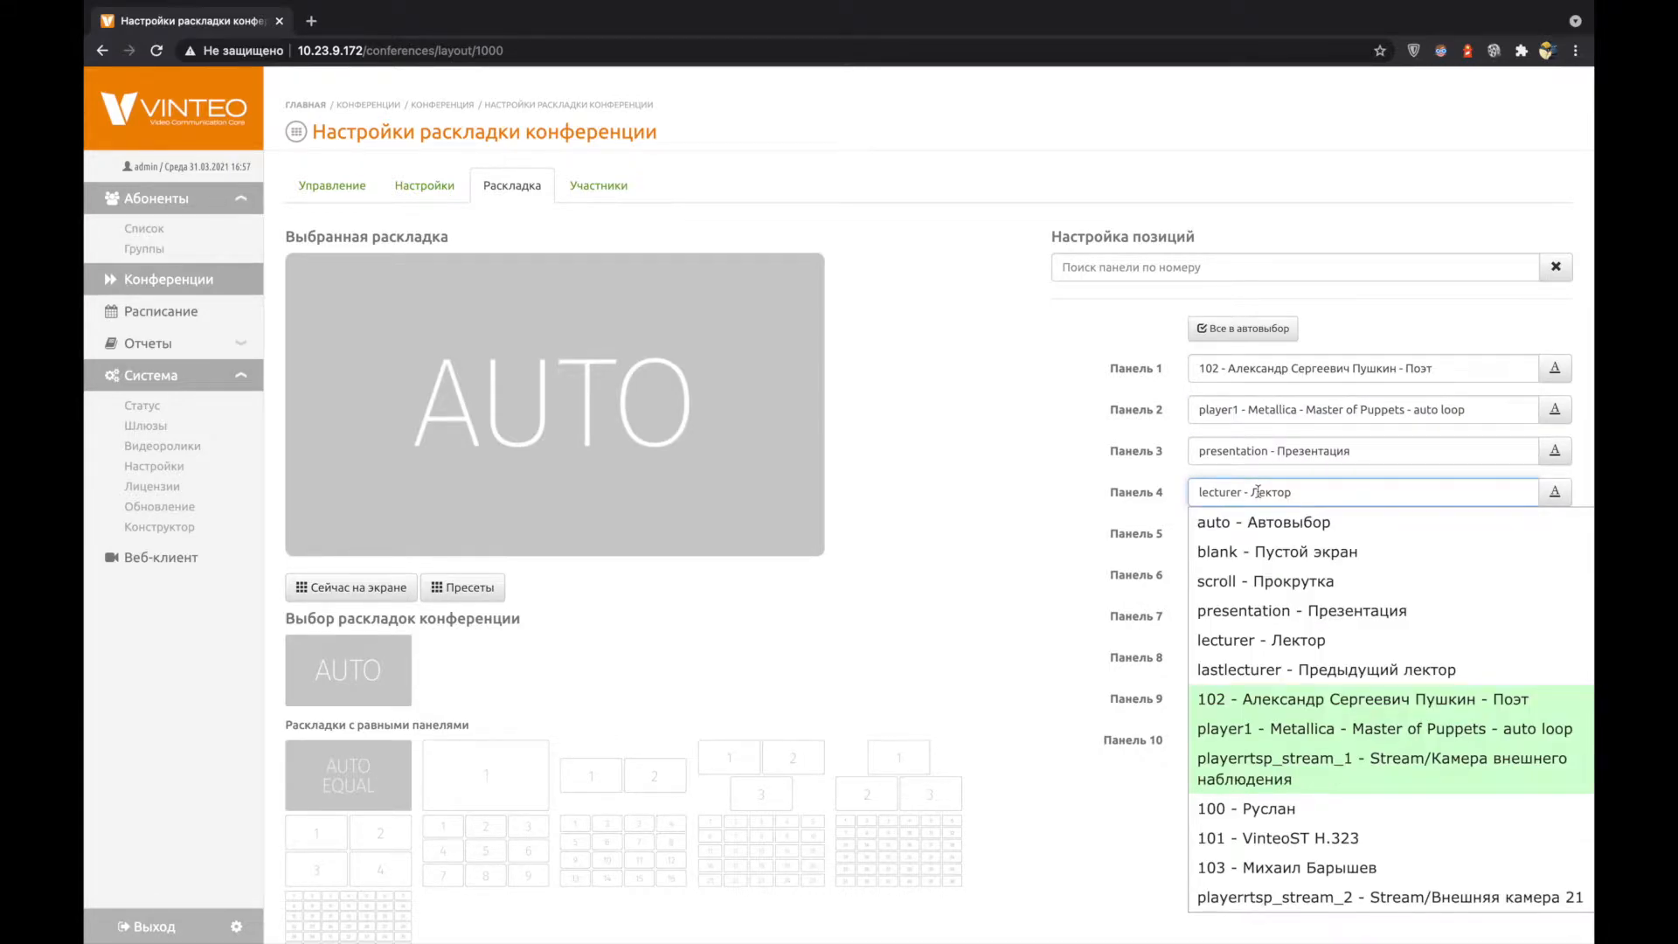
click(1263, 582)
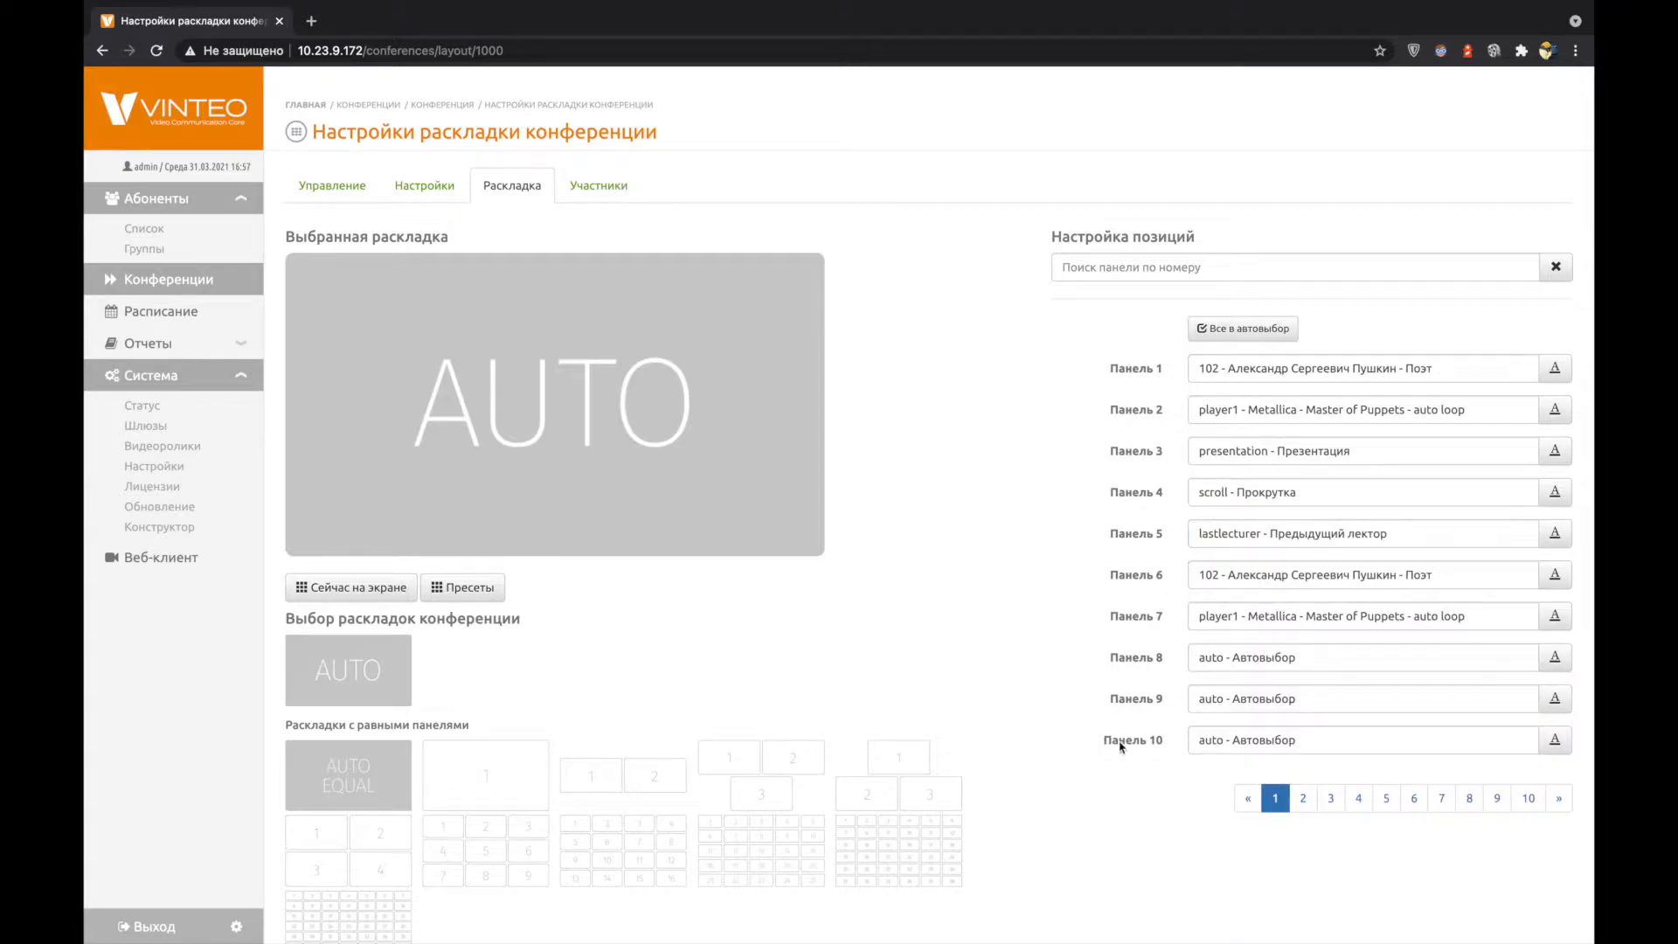
scroll(1203, 855, down, 8)
click(1409, 870)
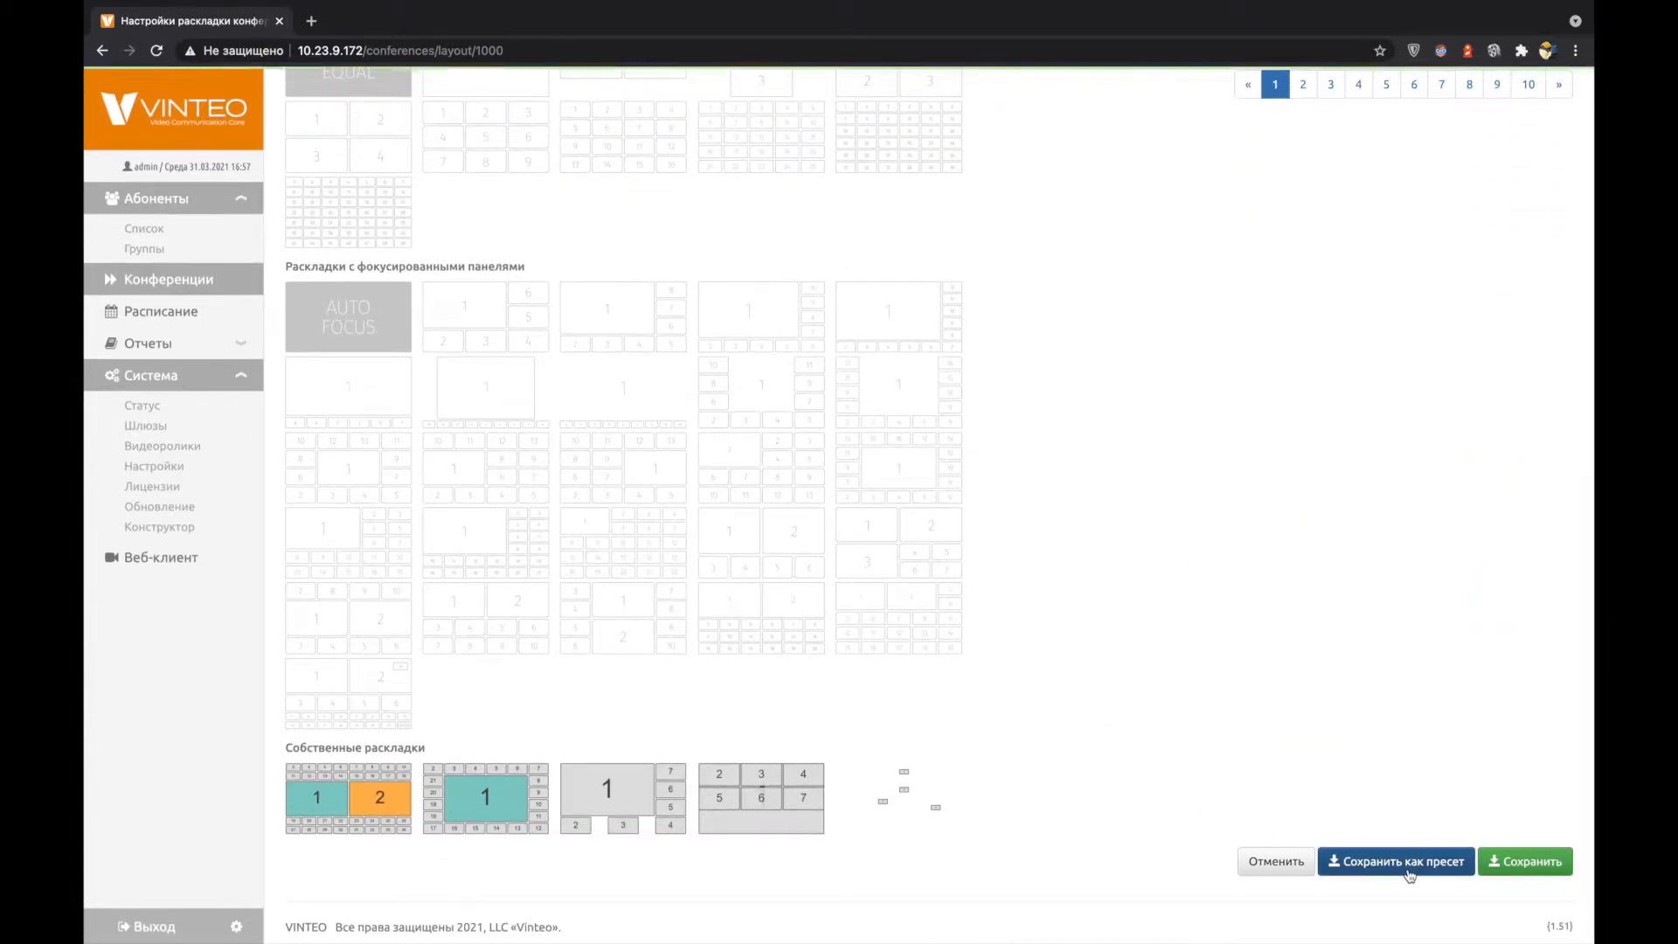
Step: Inspect the saved layout presets, selecting the first one, and close the list without applying it
scroll(906, 329, up, 8)
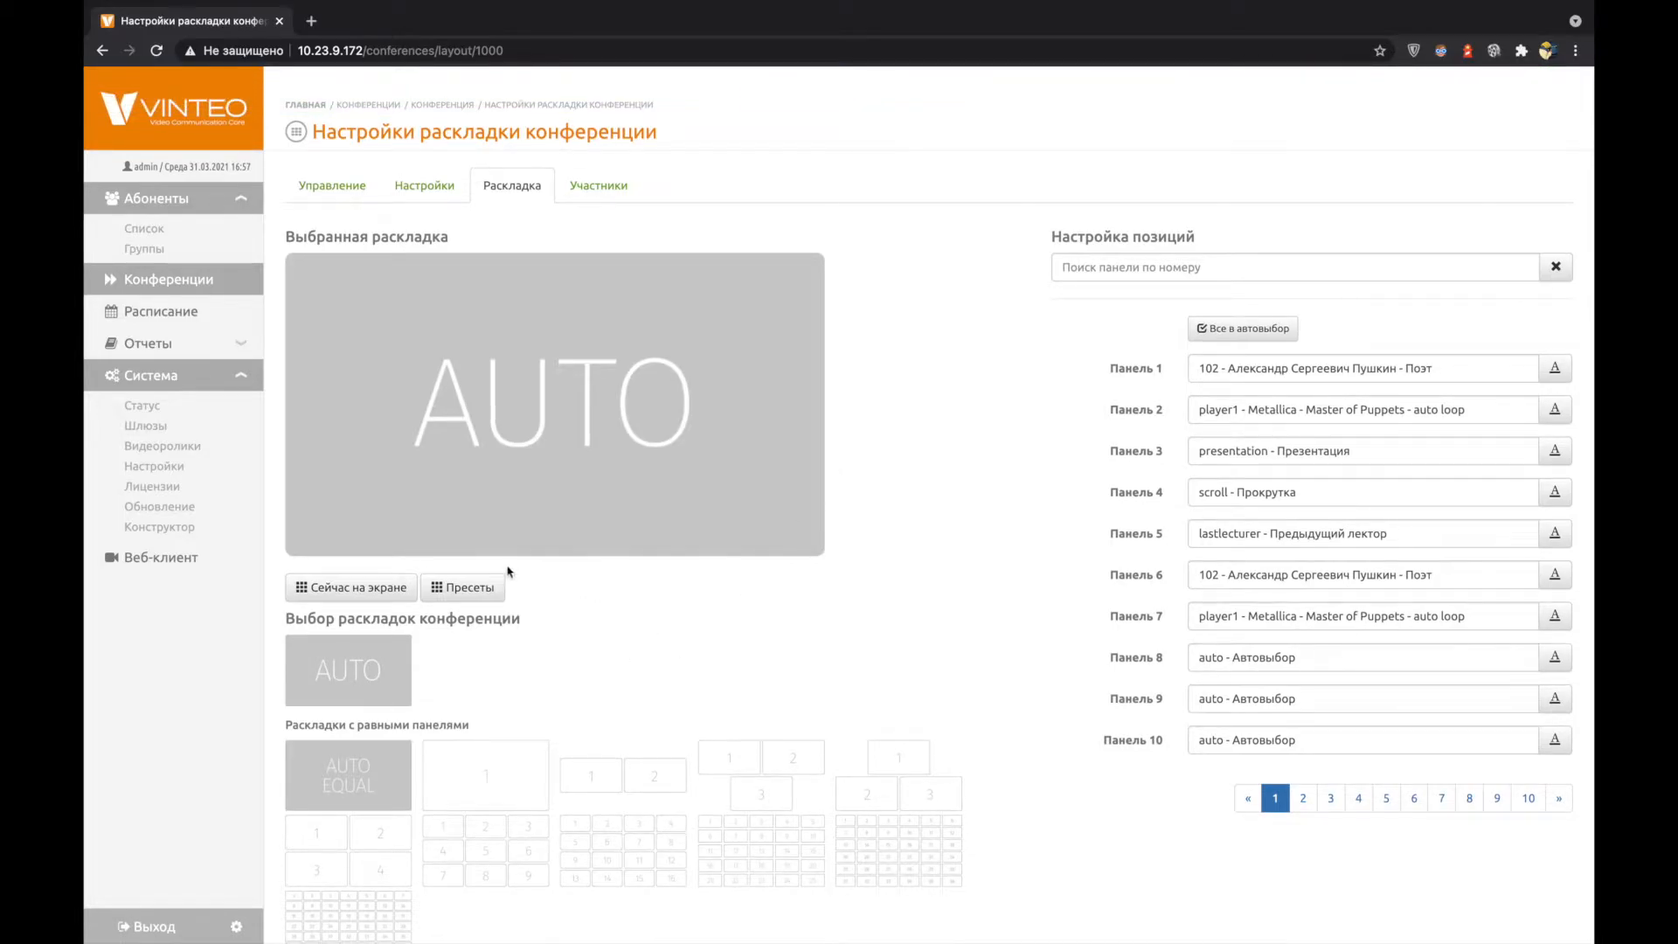
click(476, 591)
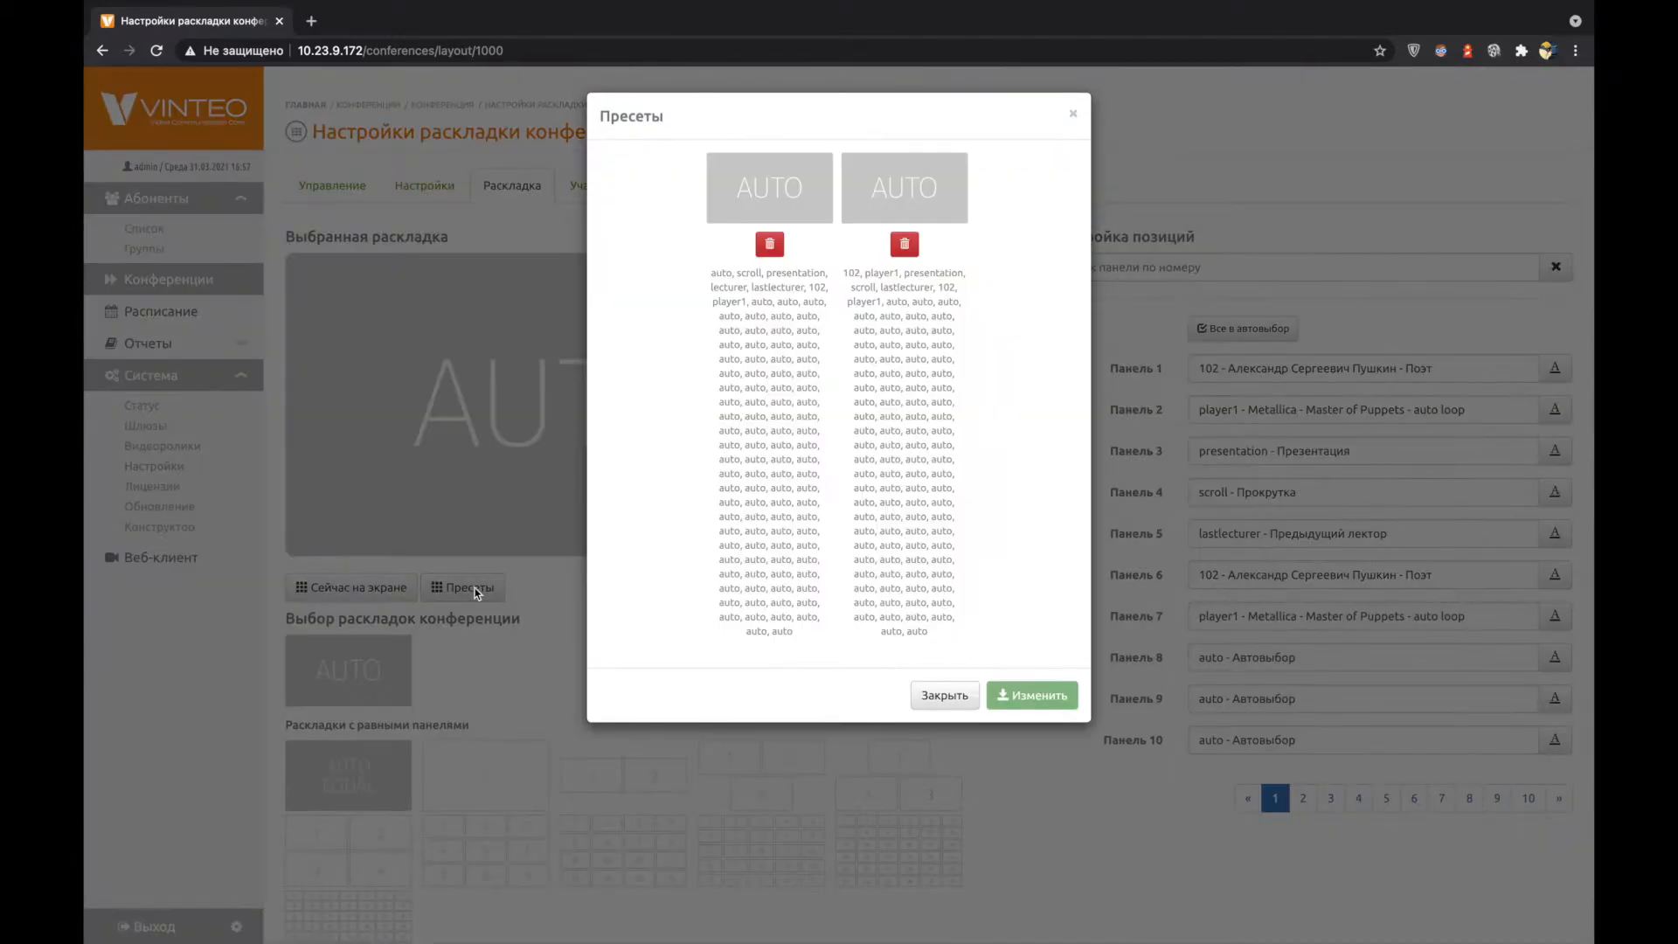
click(780, 182)
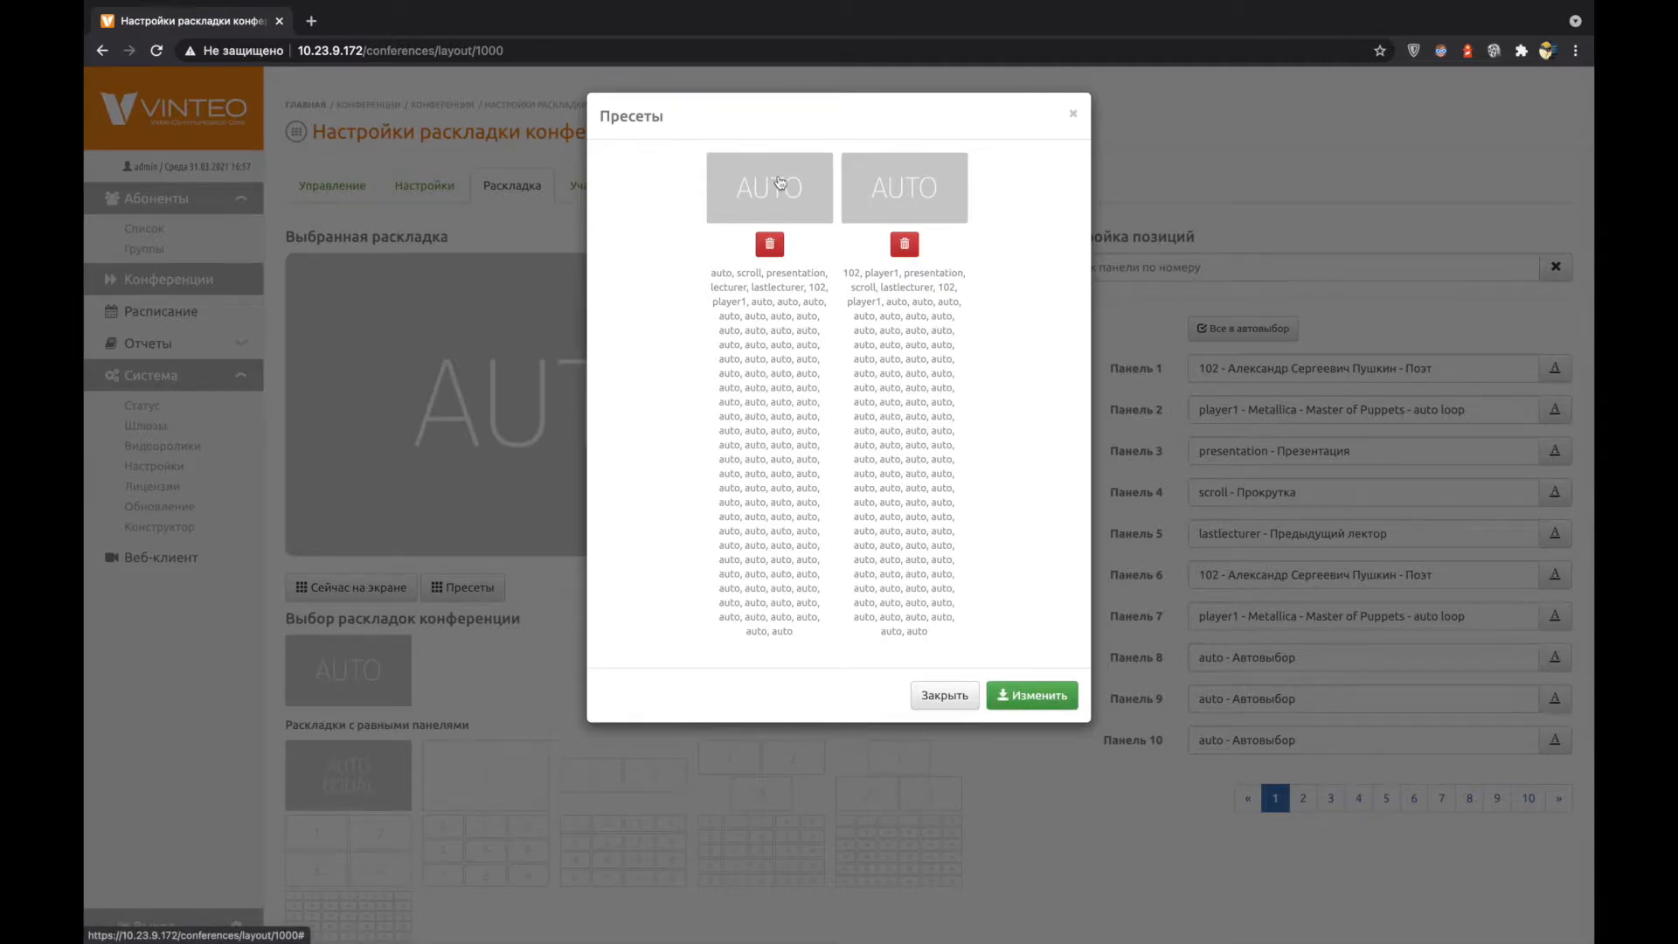
click(945, 699)
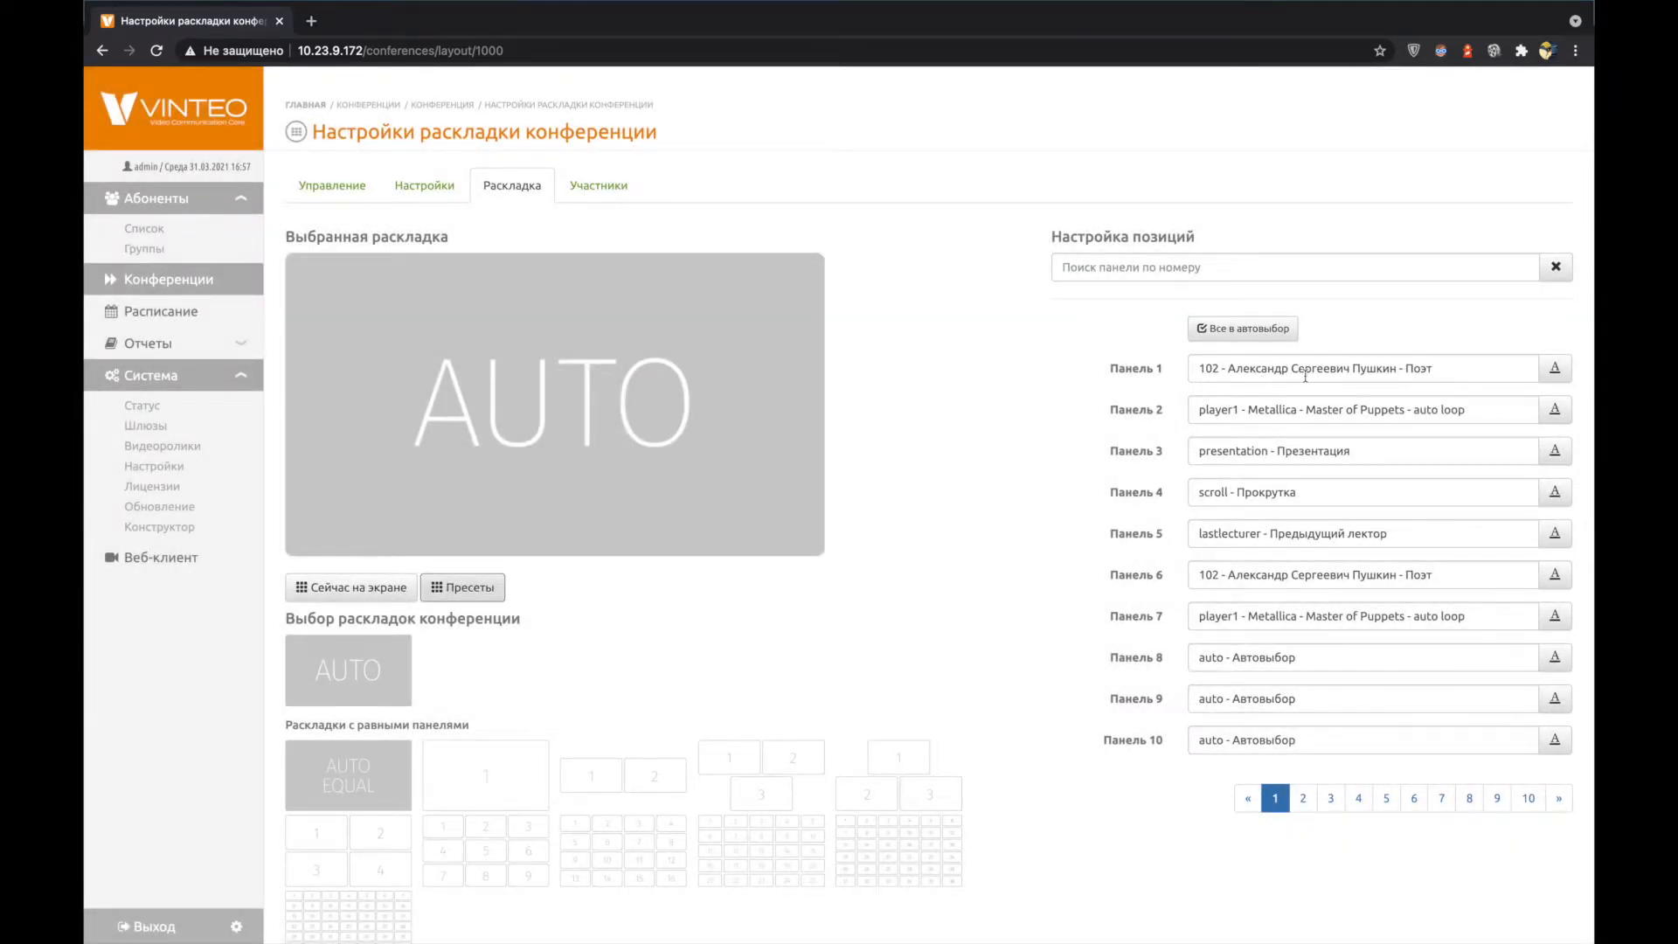
Step: Apply the first saved preset, starting with auto, scroll, presentation and lecturer, to the conference layout
scroll(1231, 605, down, 10)
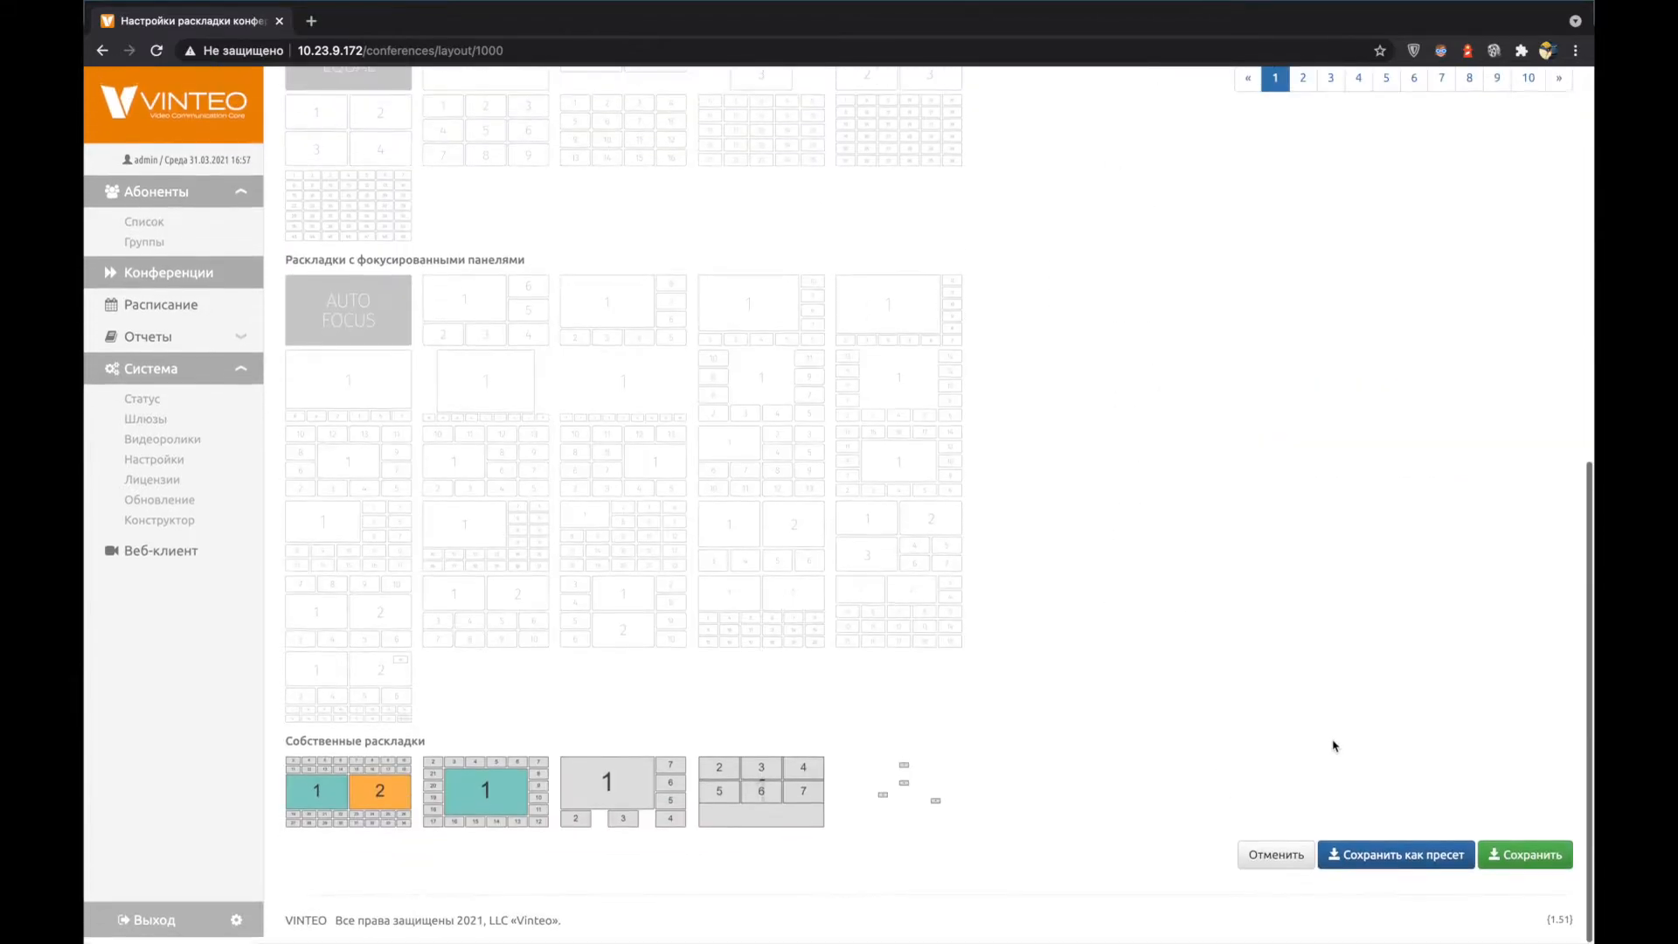
scroll(1026, 599, up, 10)
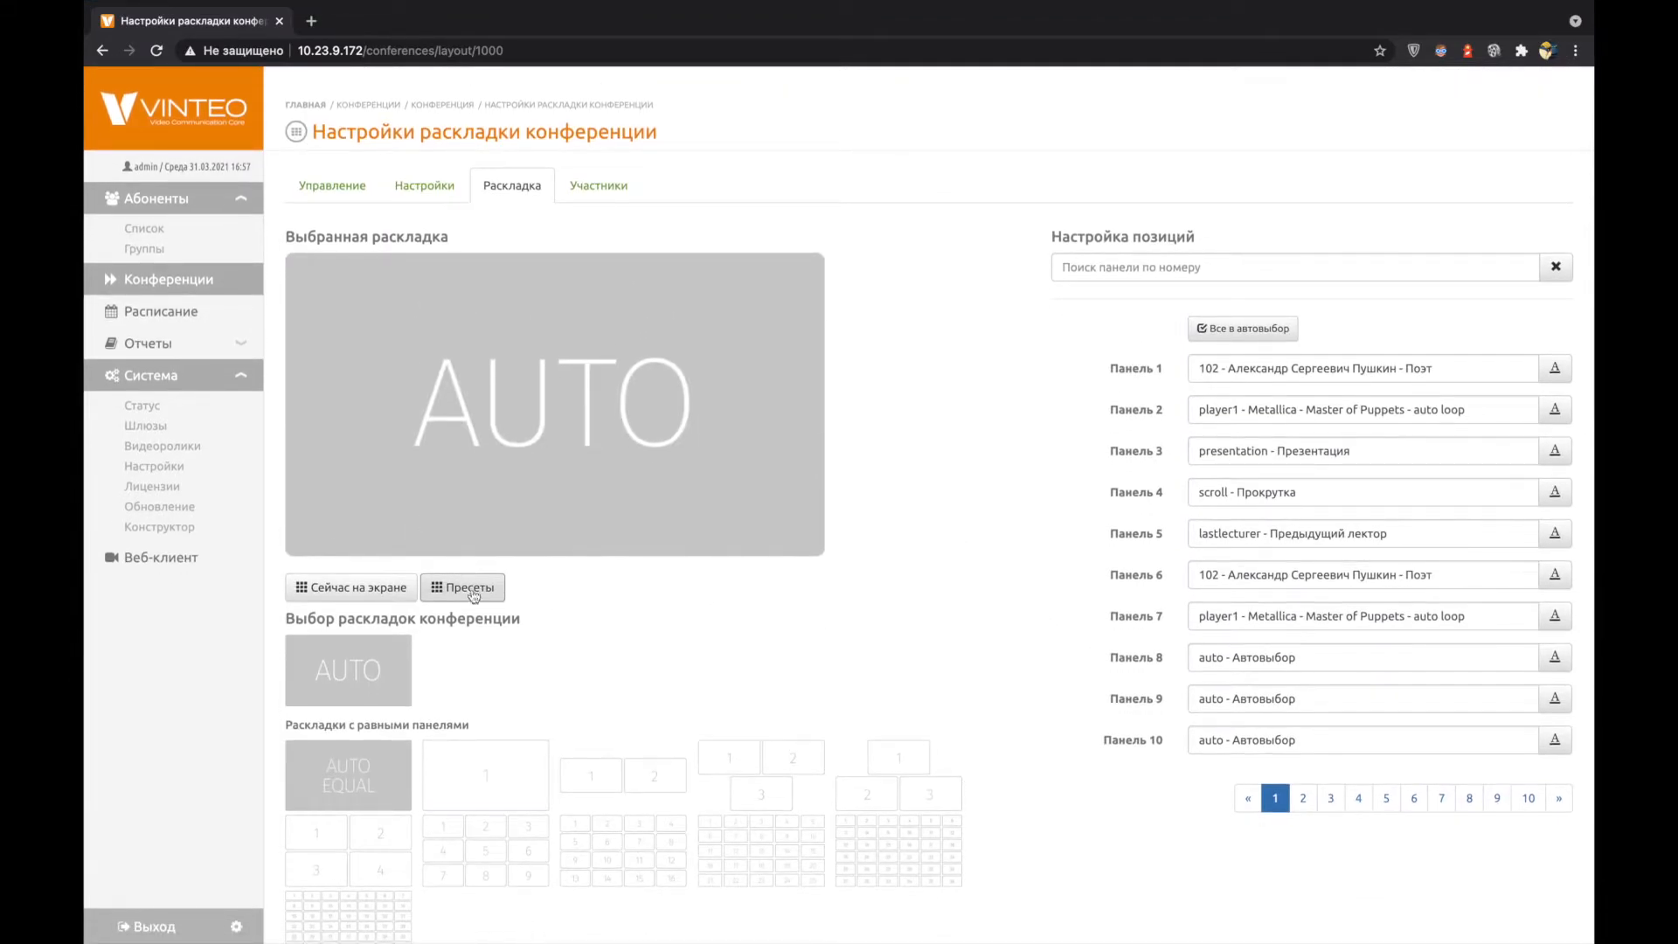
click(472, 587)
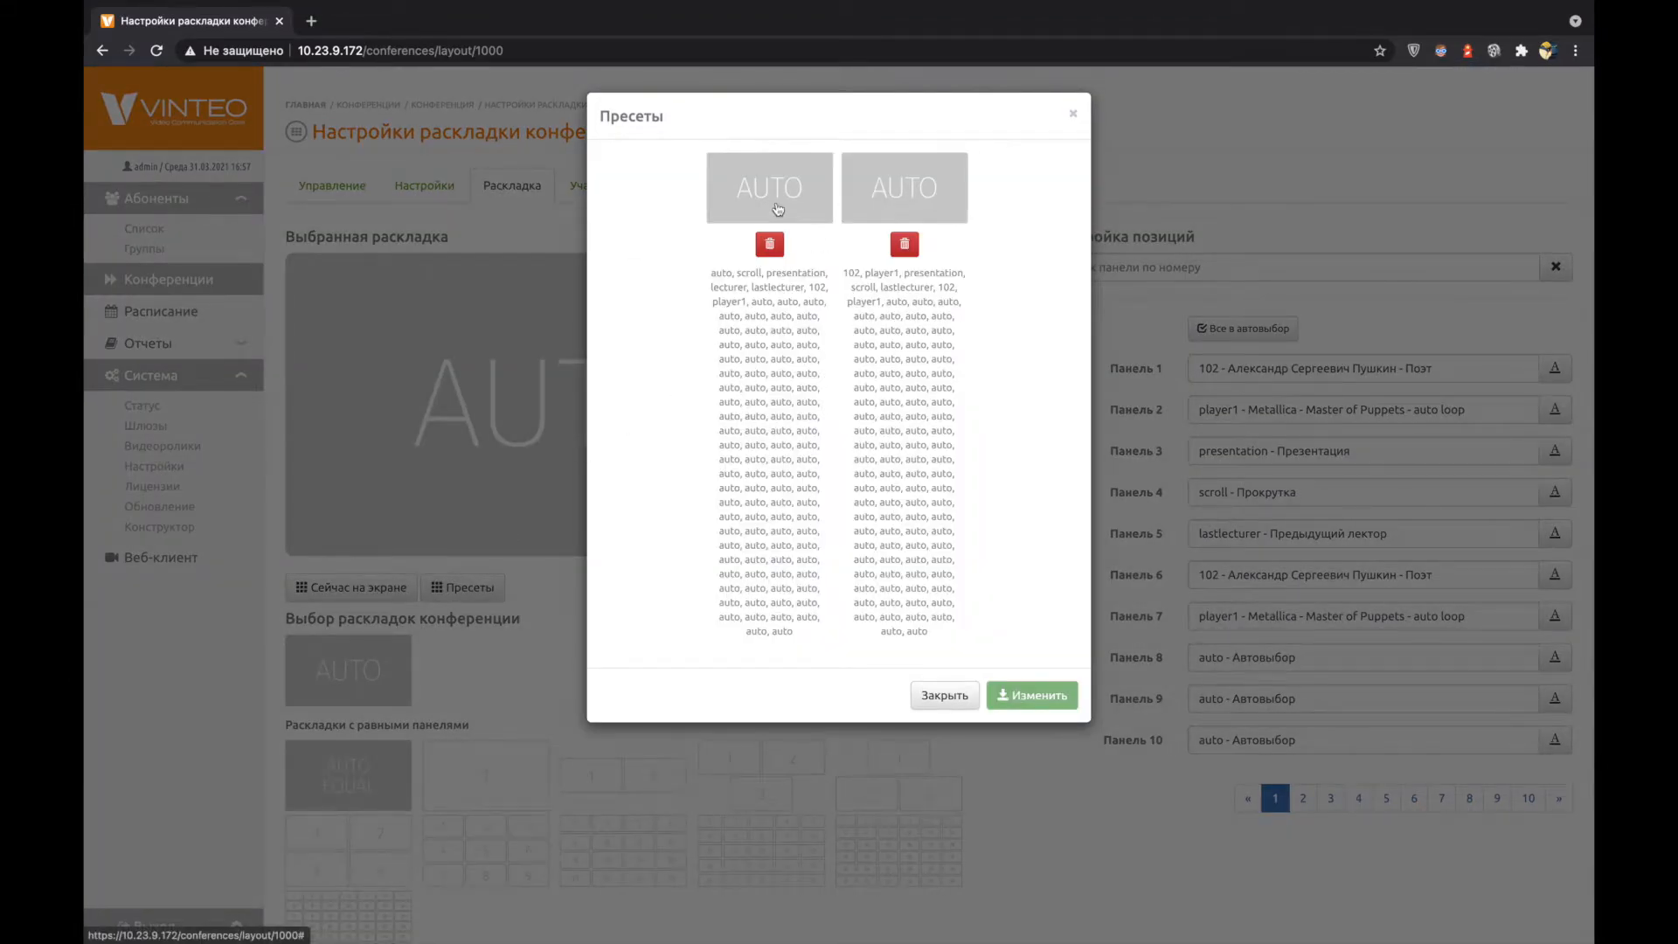
click(777, 209)
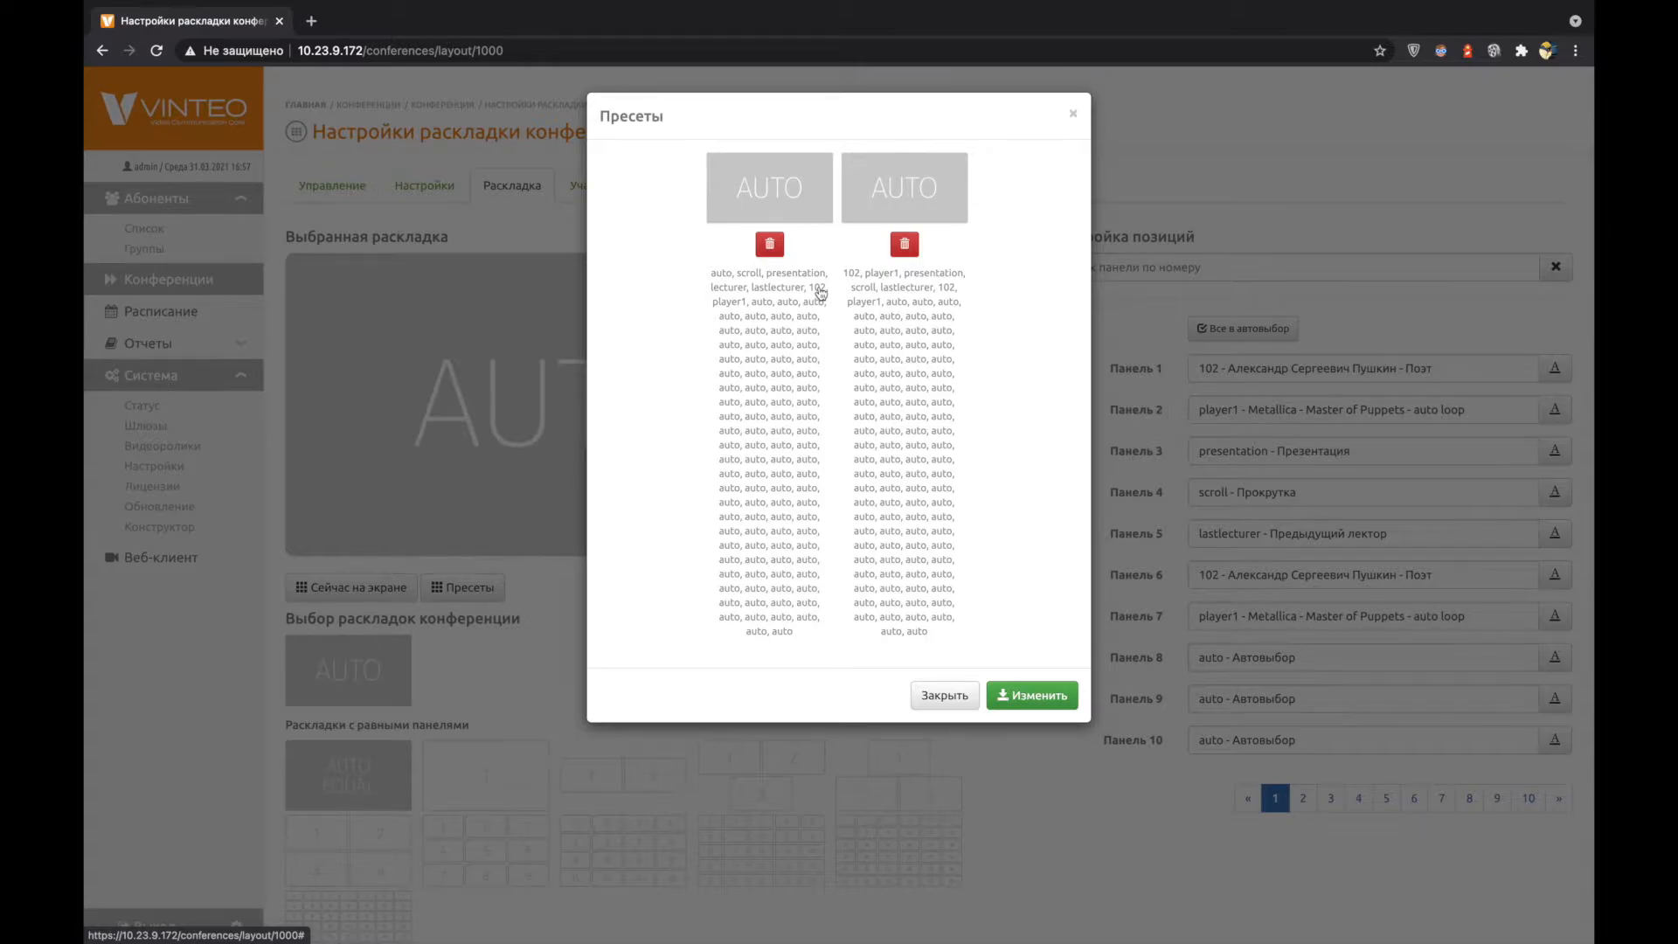
click(1030, 699)
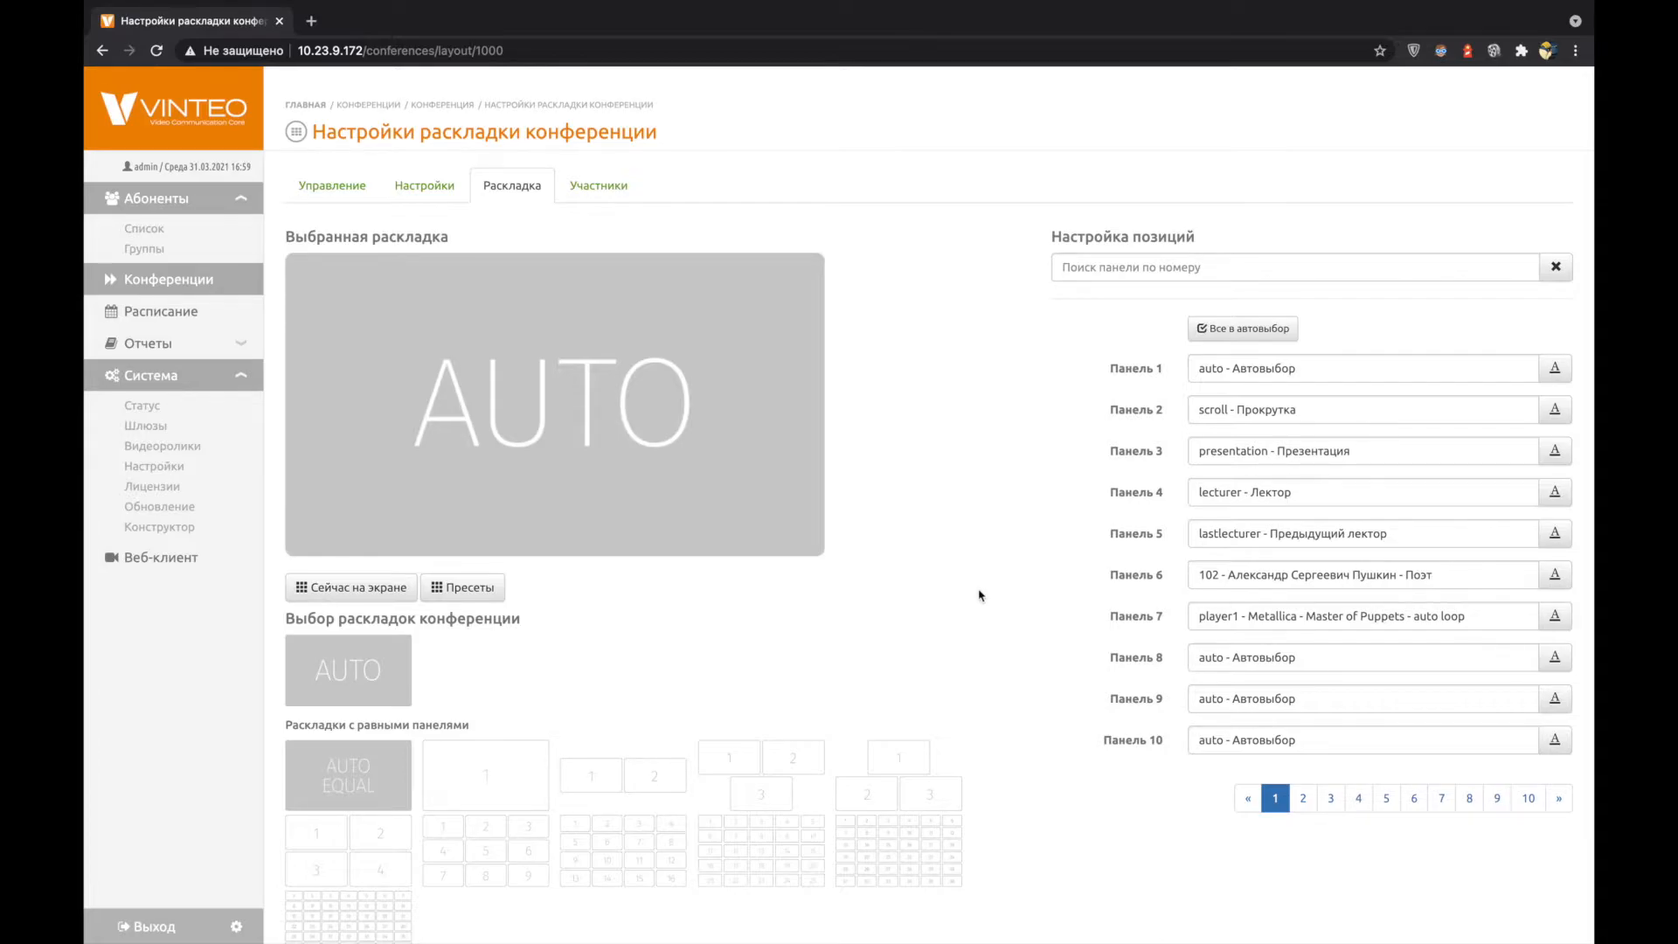
Step: Apply the second saved preset, starting with 102, player1, presentation and scroll, to the conference layout
scroll(990, 591, down, 8)
scroll(1014, 577, up, 8)
click(460, 587)
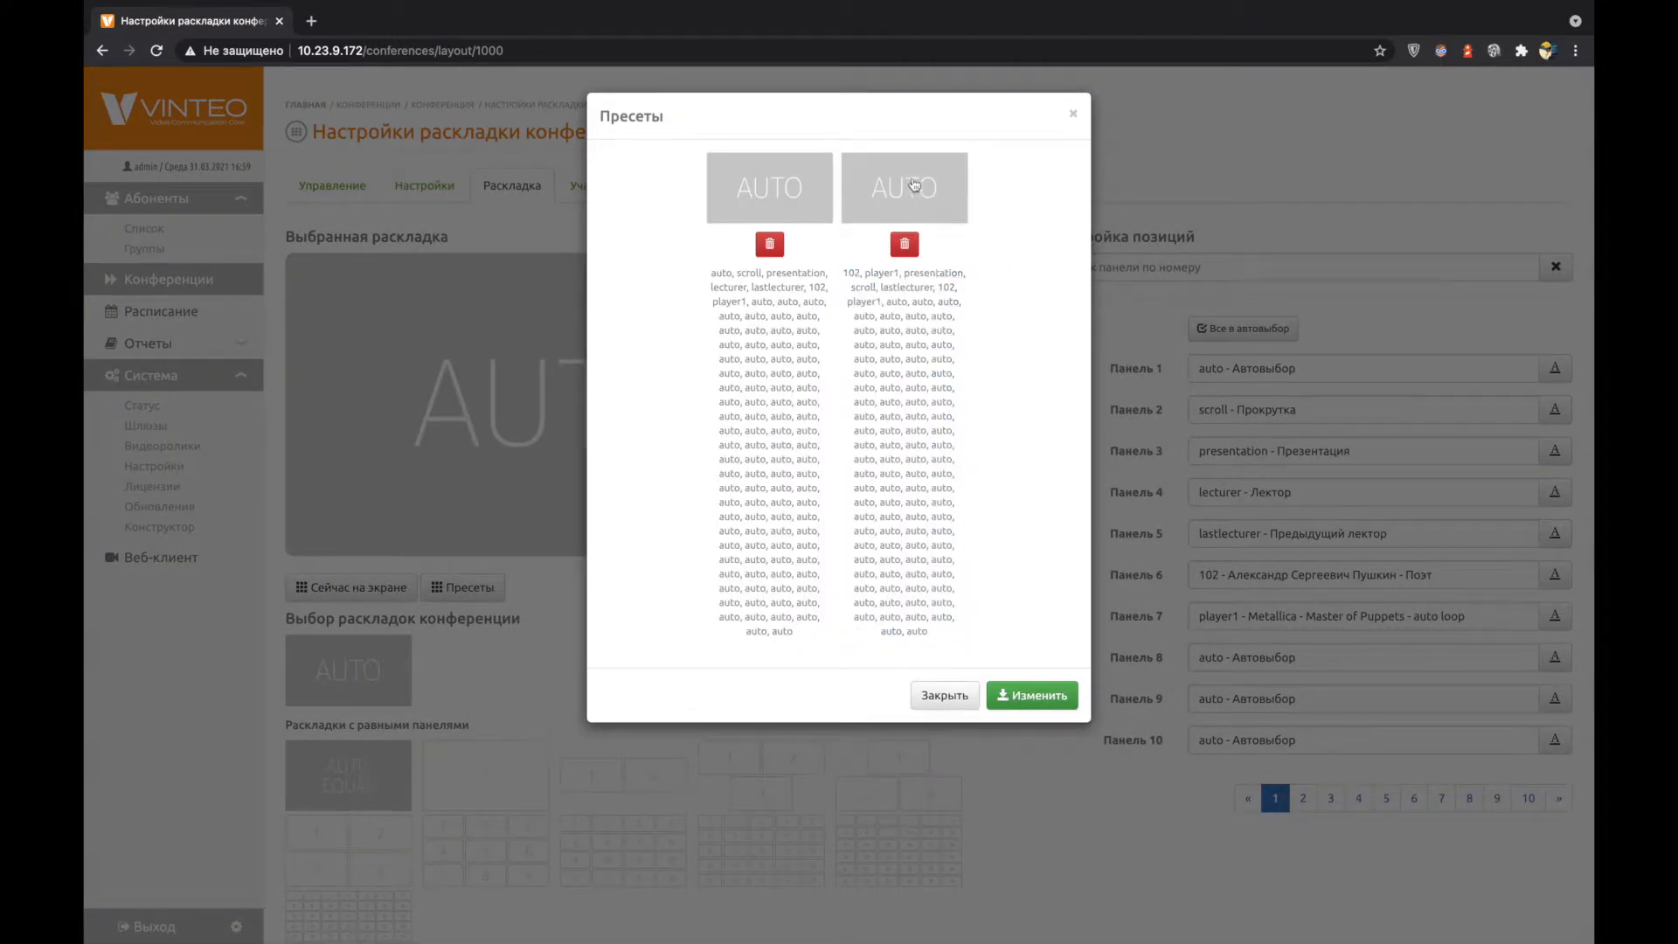
click(1022, 695)
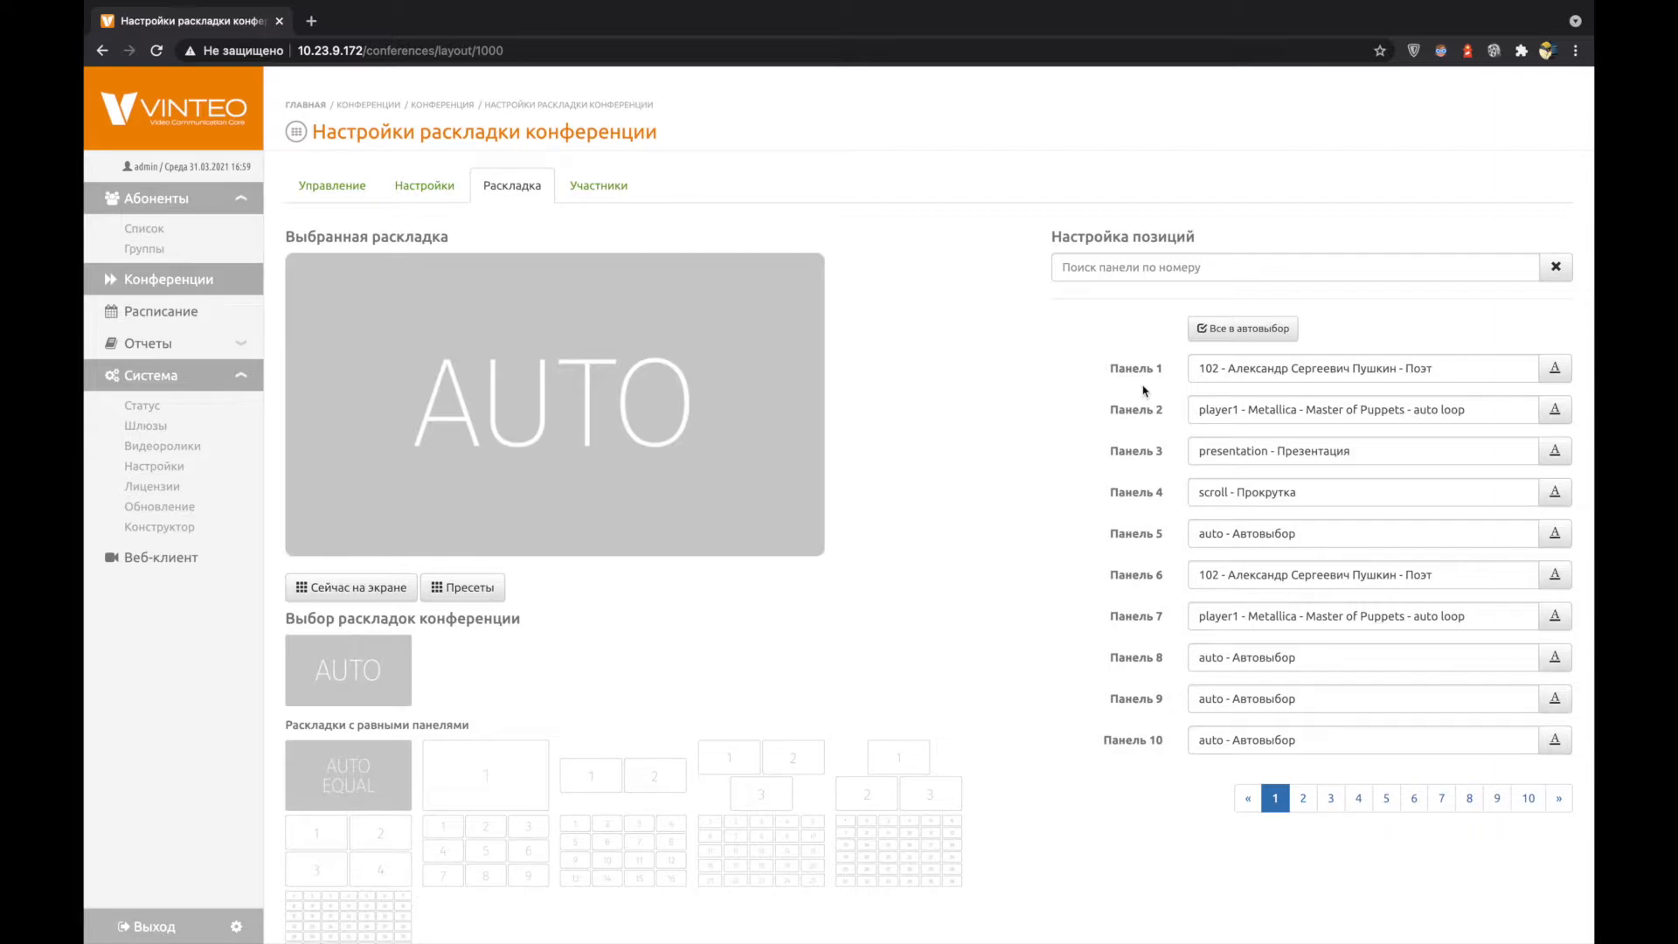
Step: Search the panel positions by number for panels 10 and 1, and clear the search
scroll(1136, 398, down, 1)
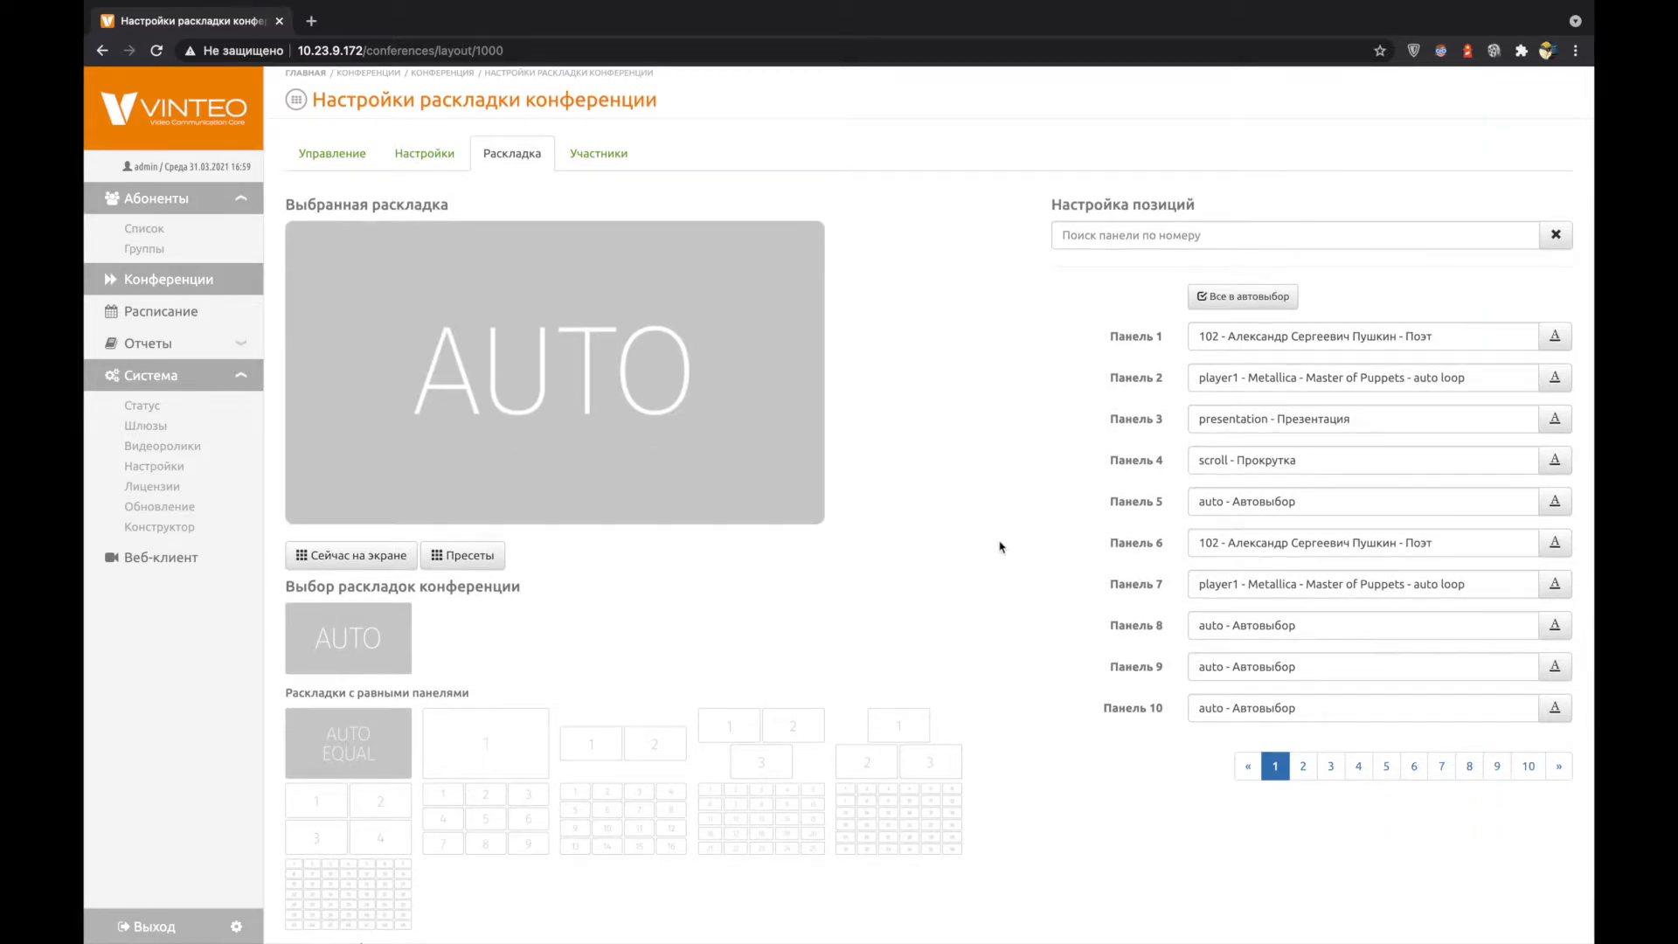
click(1186, 235)
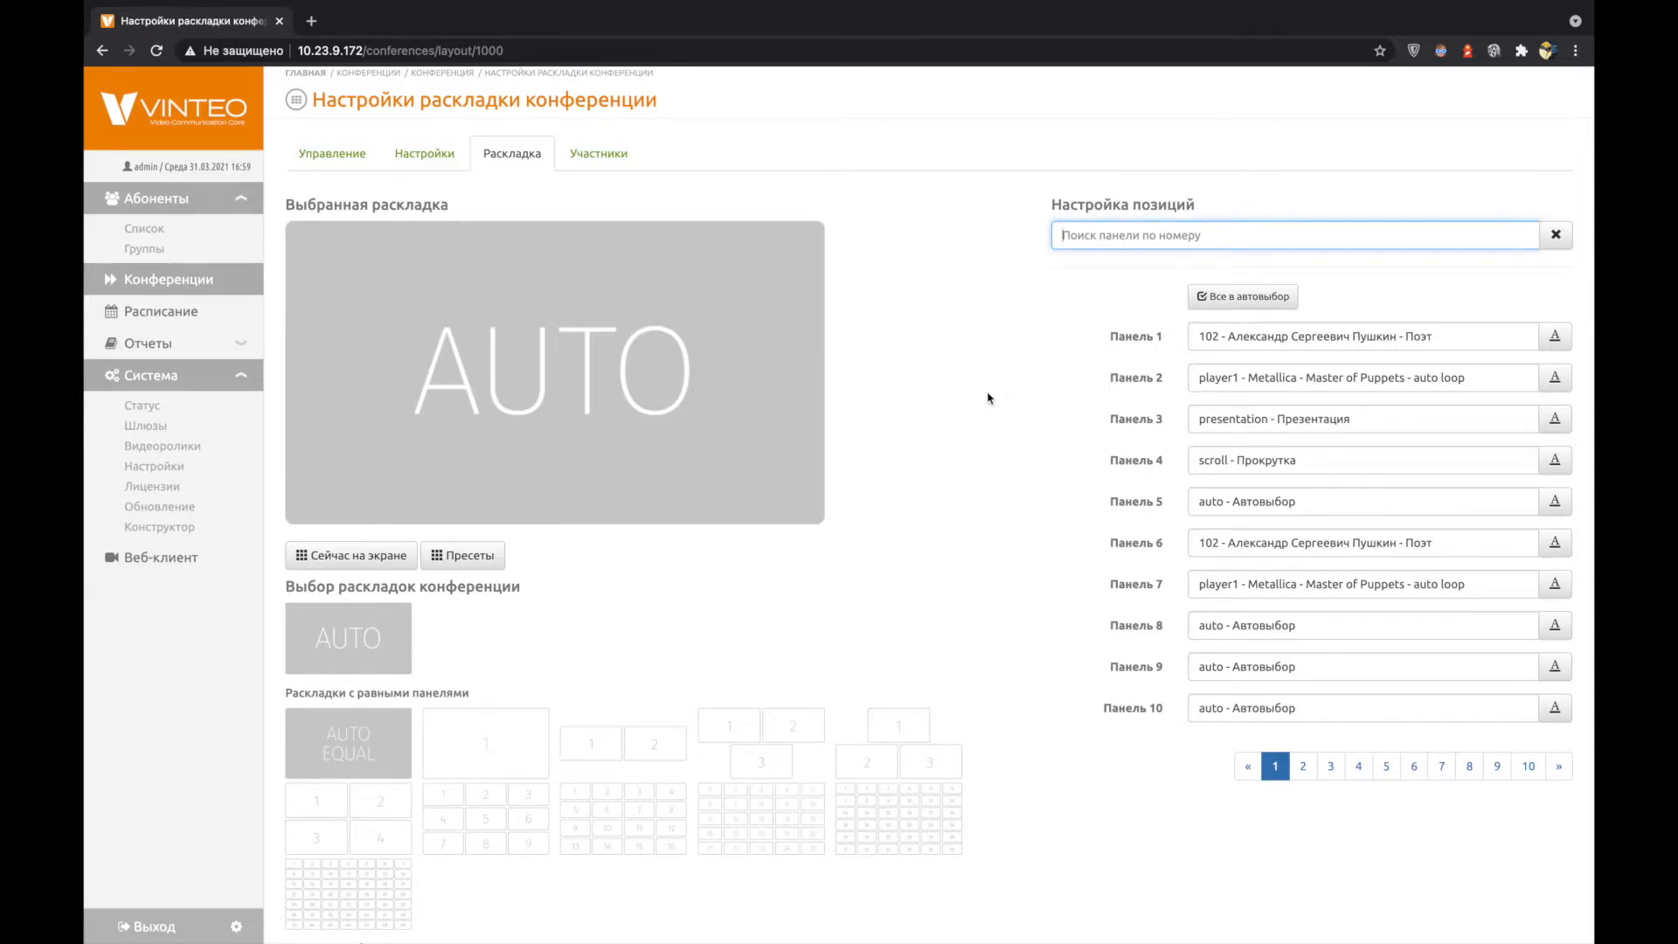
text(10)
key(BackSpace)
text(0)
key(BackSpace)
key(BackSpace)
text(1)
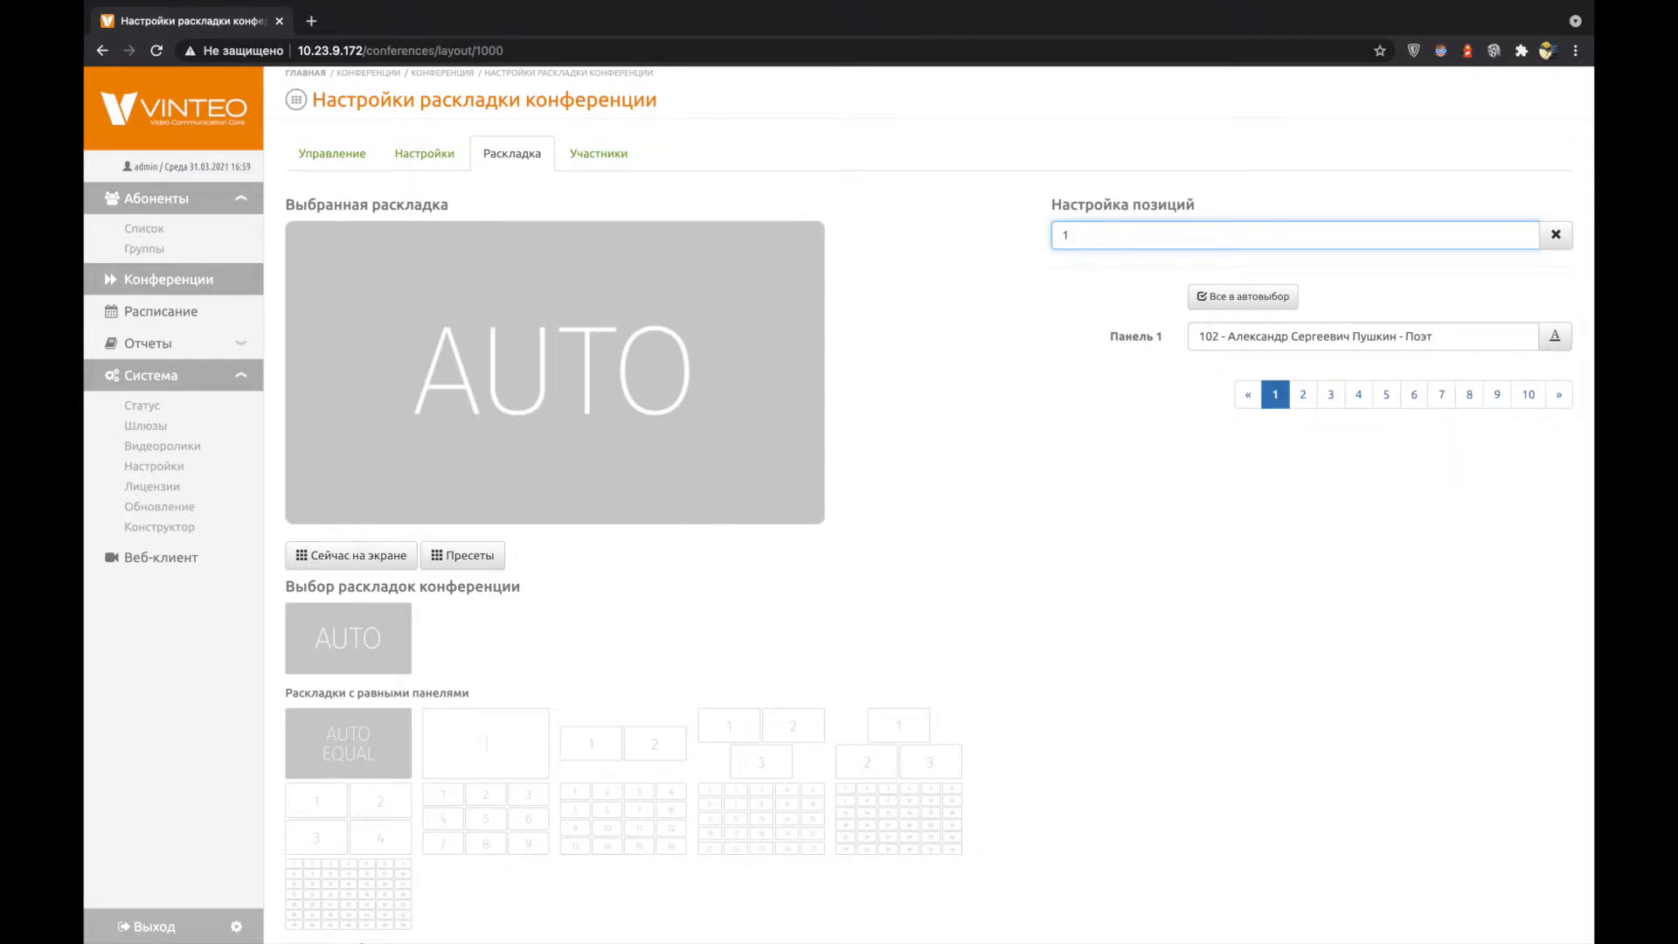
key(BackSpace)
Step: Set panel 1 to auto and reset all remaining panels to automatic selection at once
click(1249, 336)
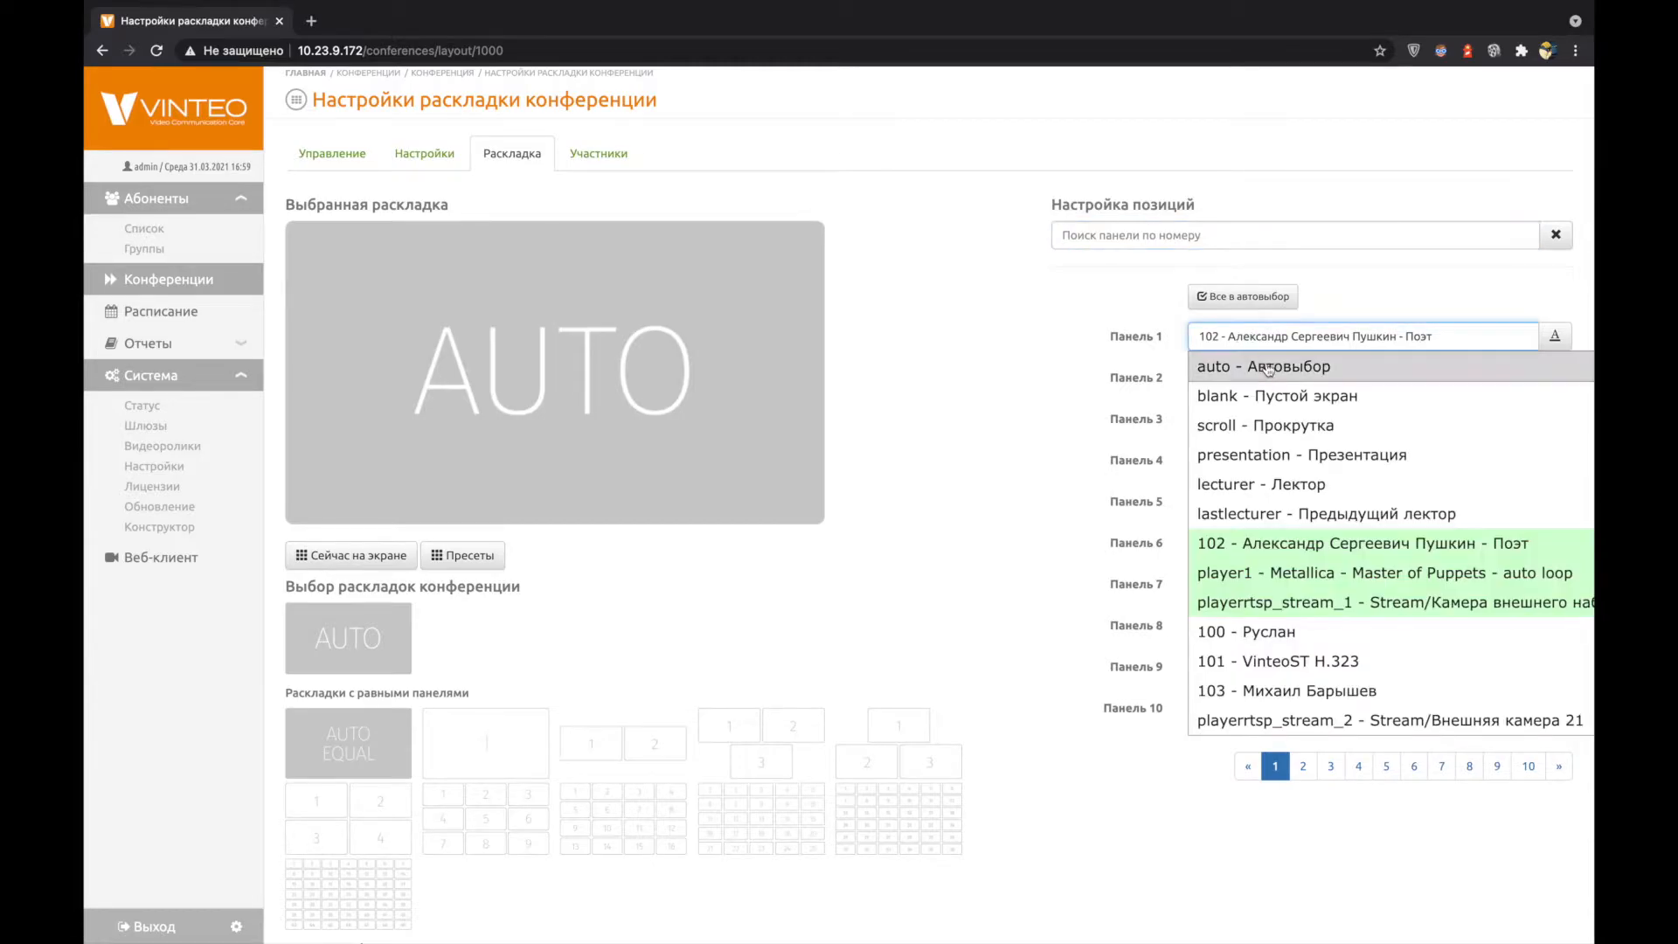
click(1268, 368)
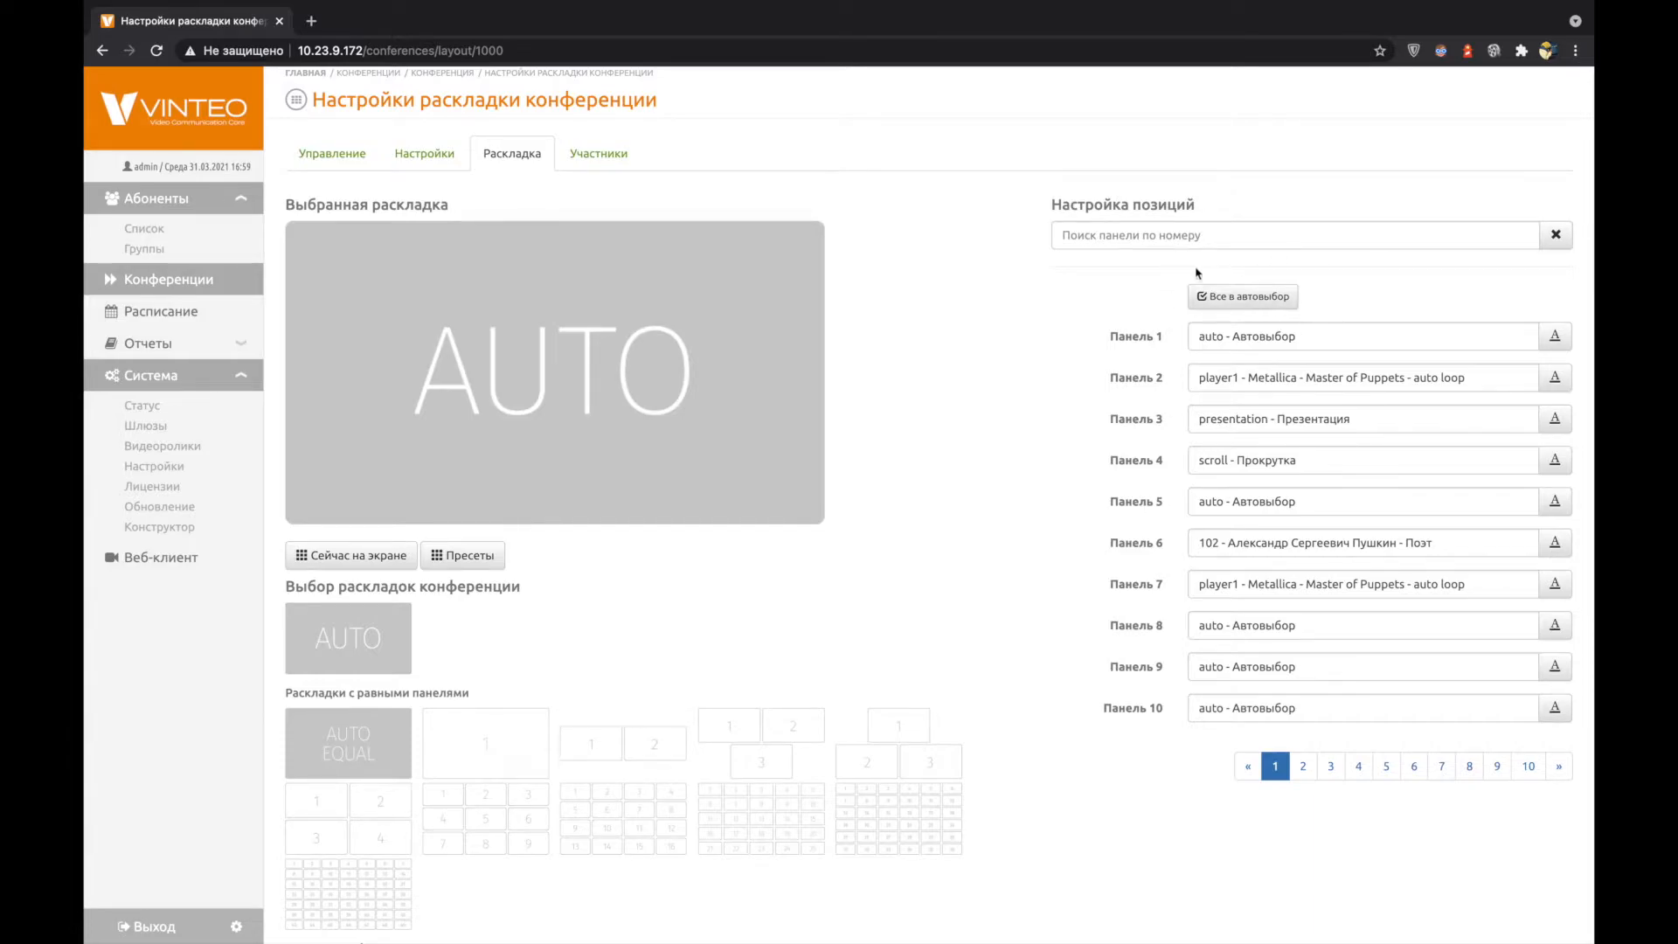
click(1244, 301)
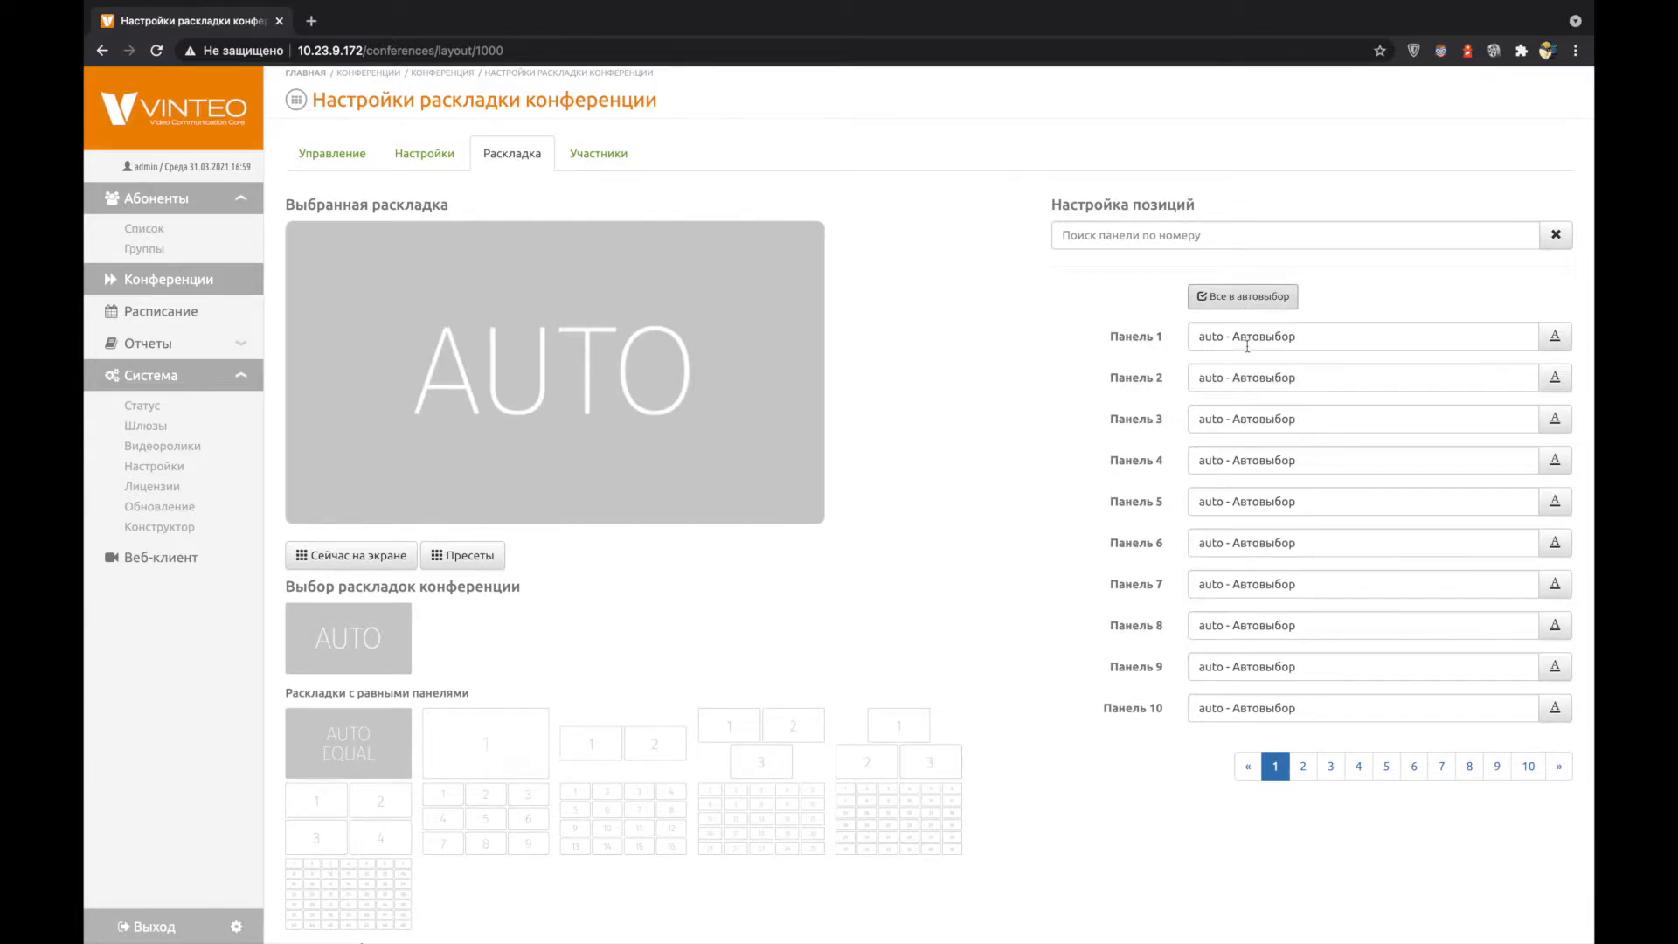
Step: Assign lastlecturer to panel 2 and return that single panel to automatic selection
click(1364, 378)
click(1365, 380)
click(1363, 553)
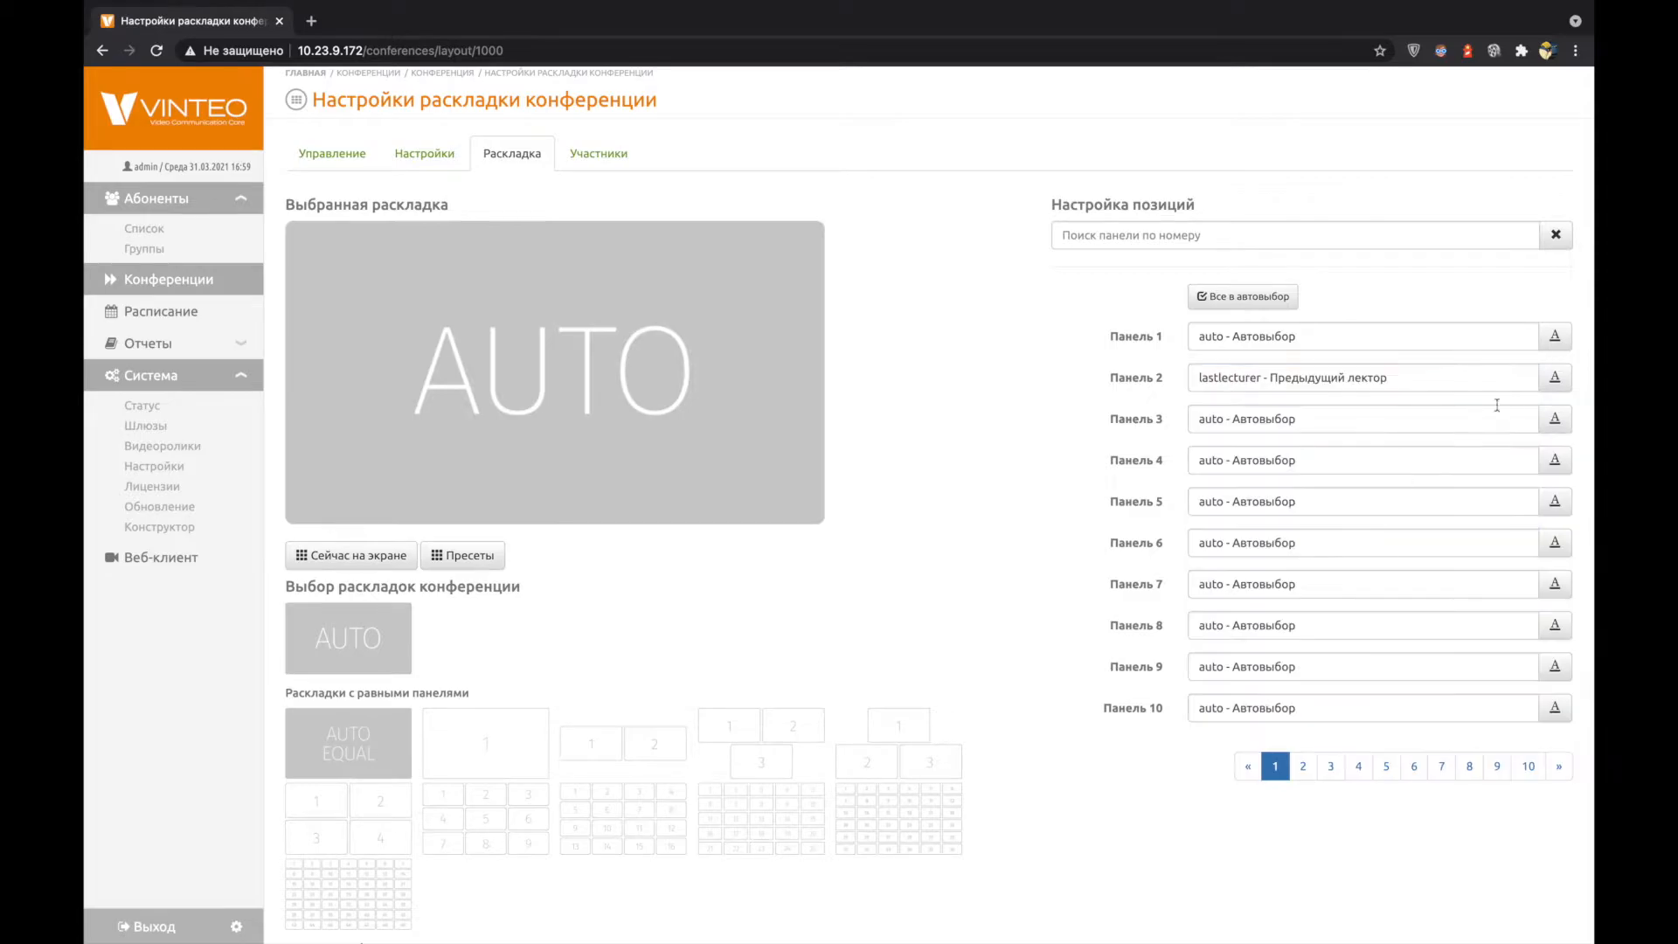
click(1556, 378)
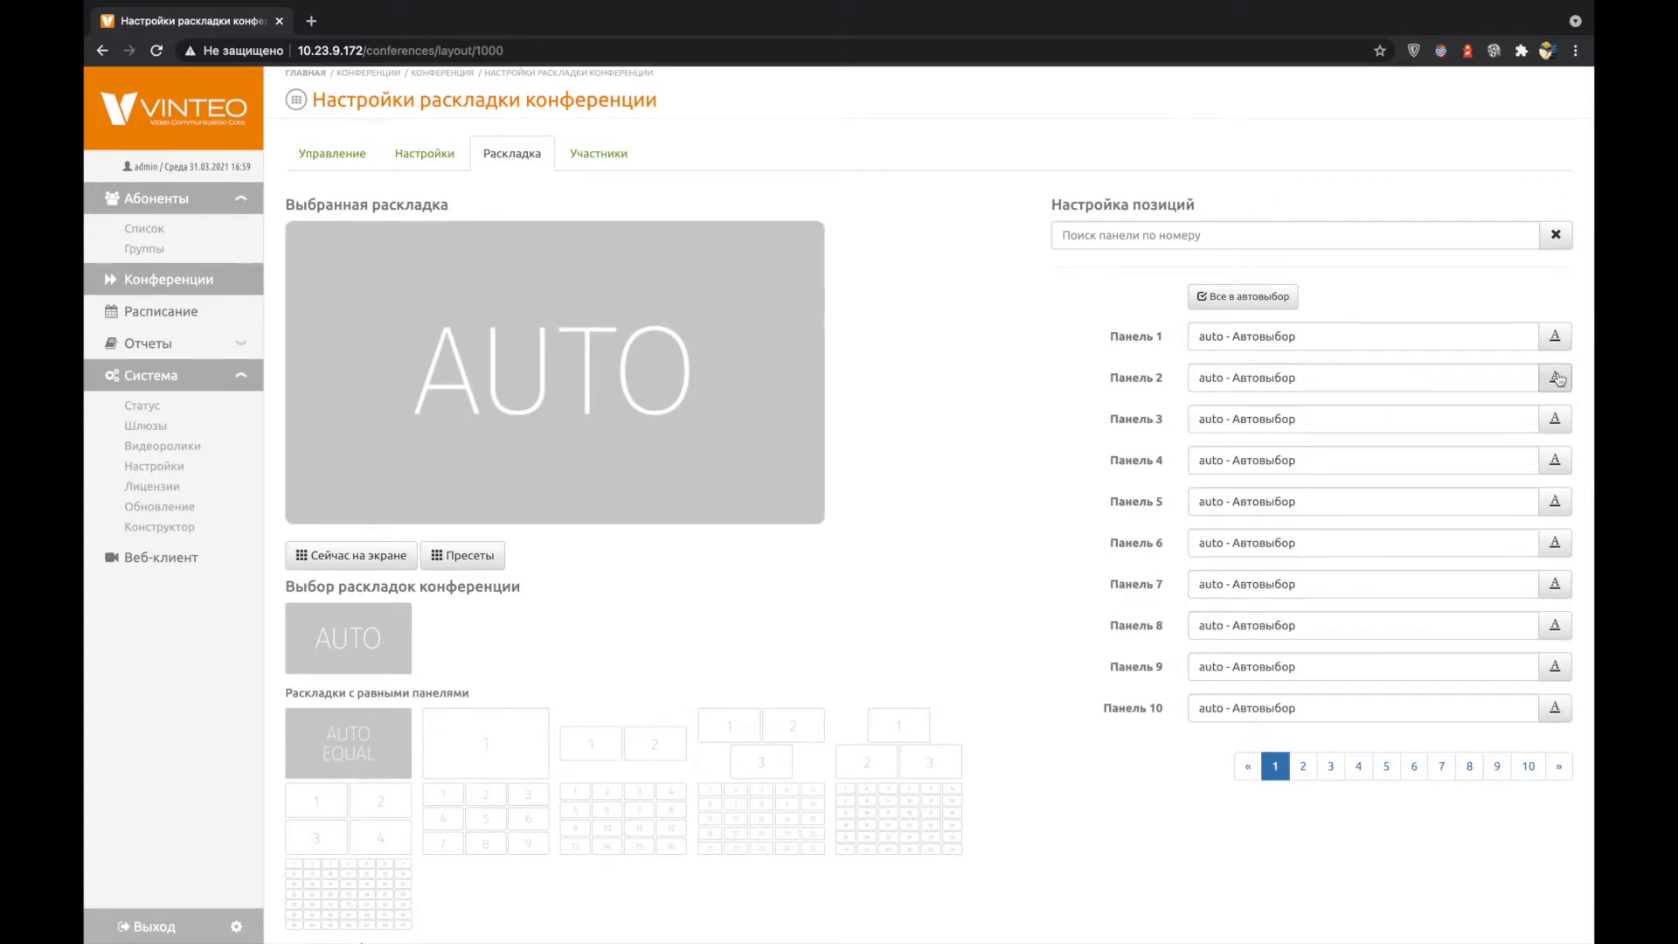
Step: Set panel 1 to the blank screen source and switch it to scroll
click(1273, 339)
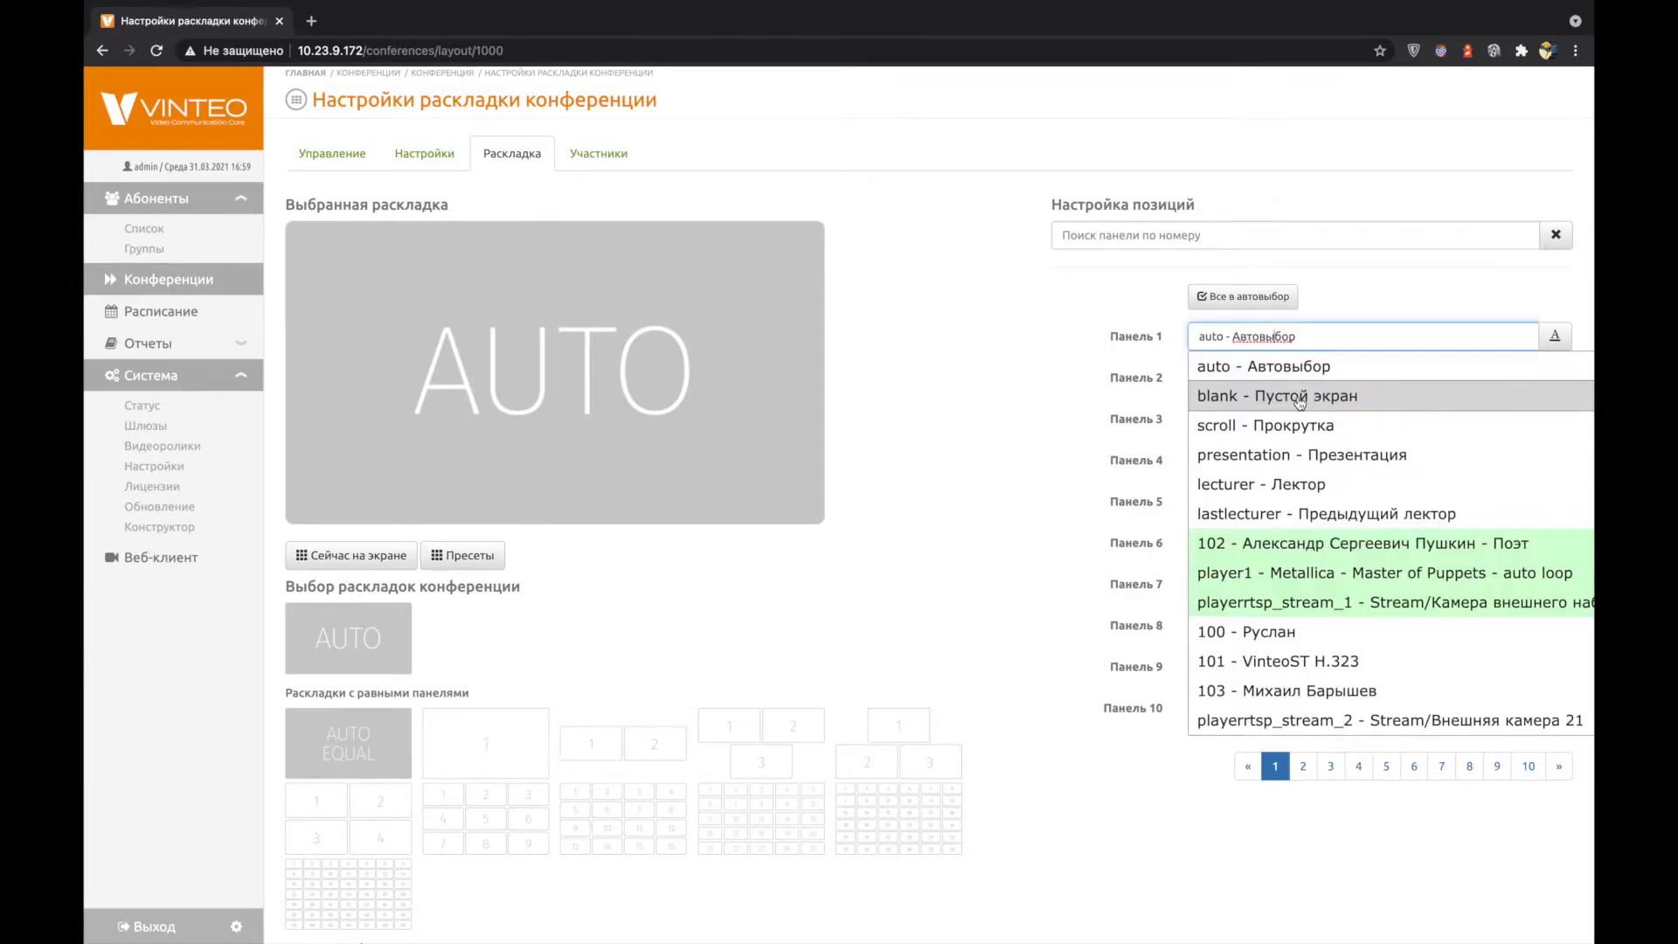
click(1300, 398)
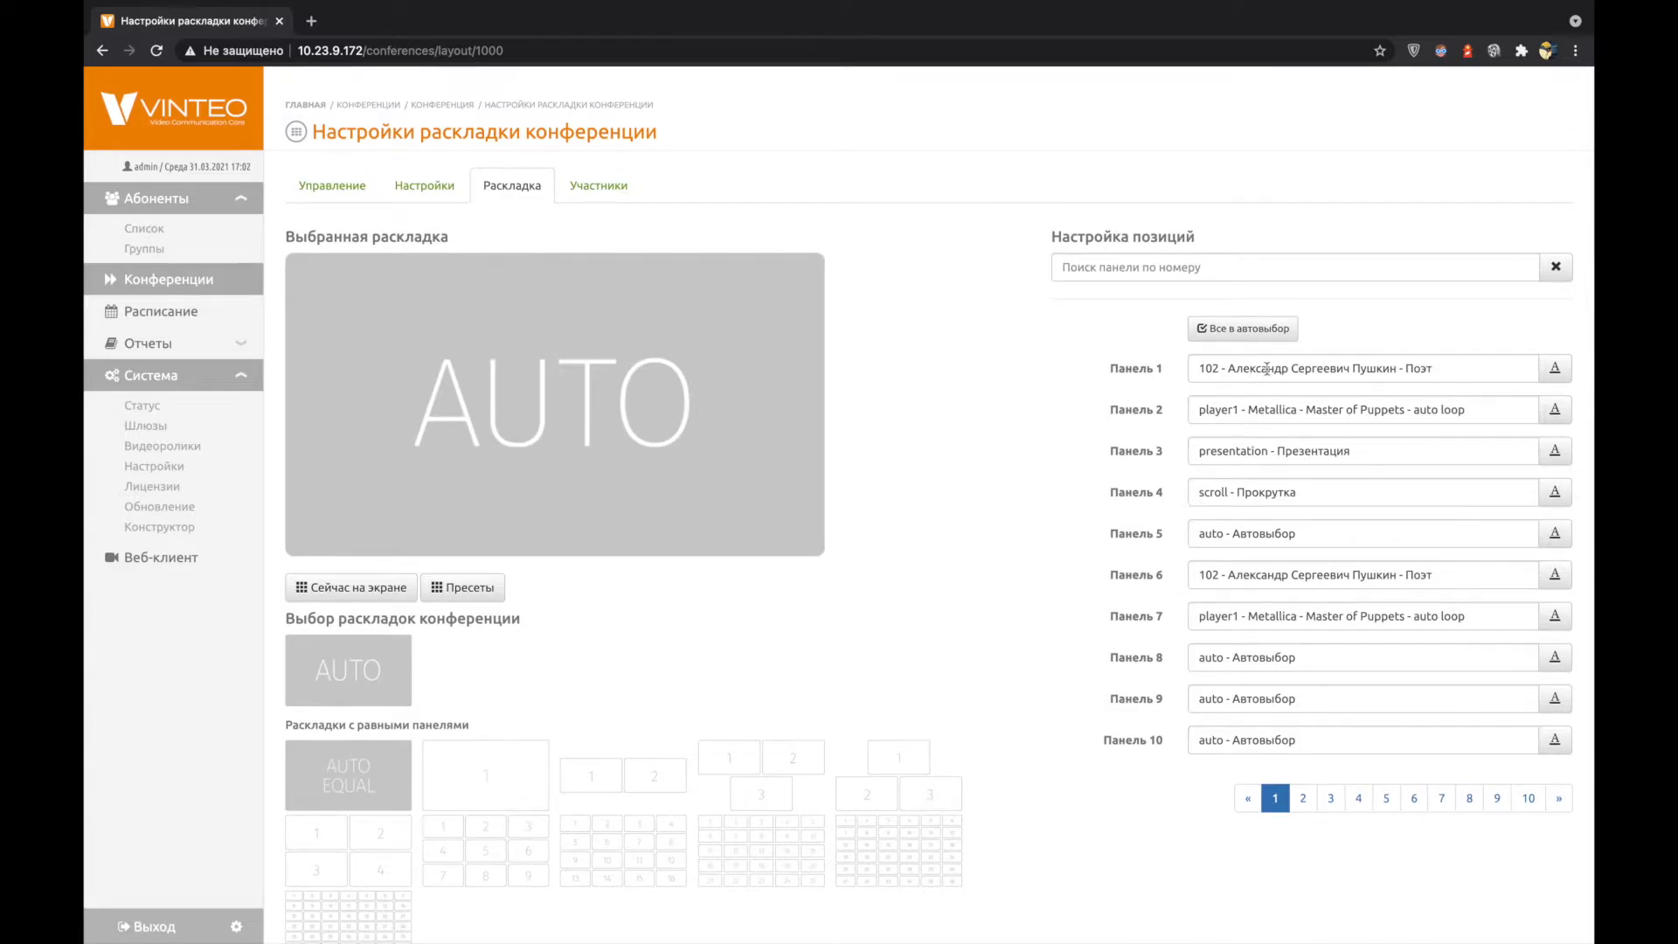
click(1265, 369)
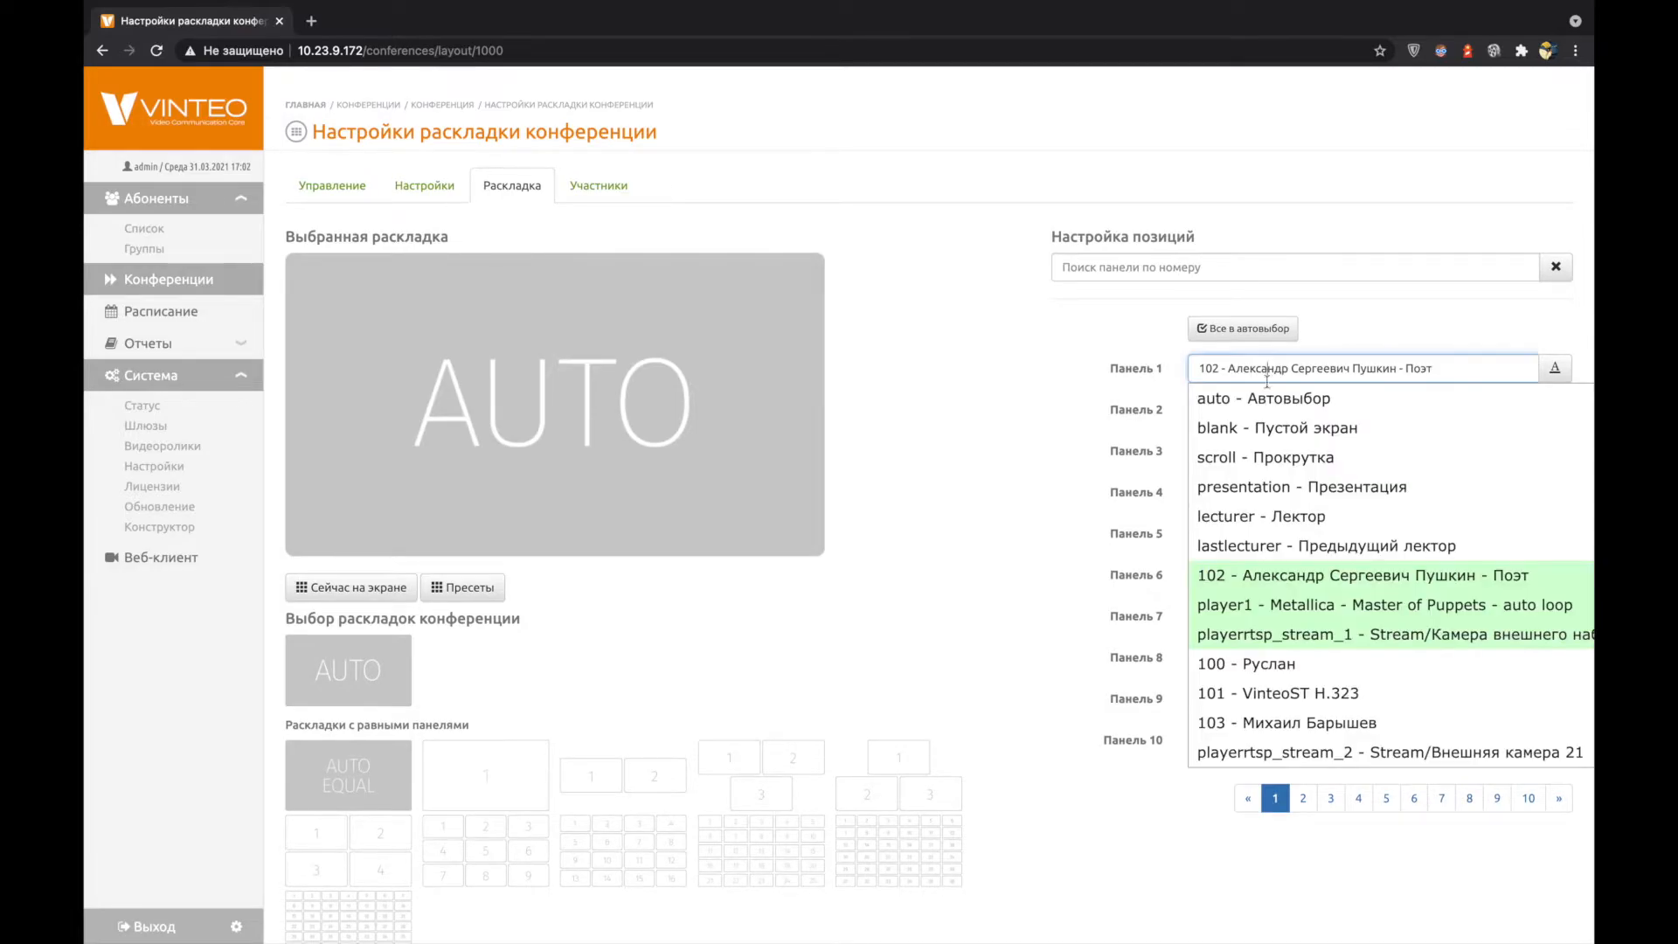
click(1254, 458)
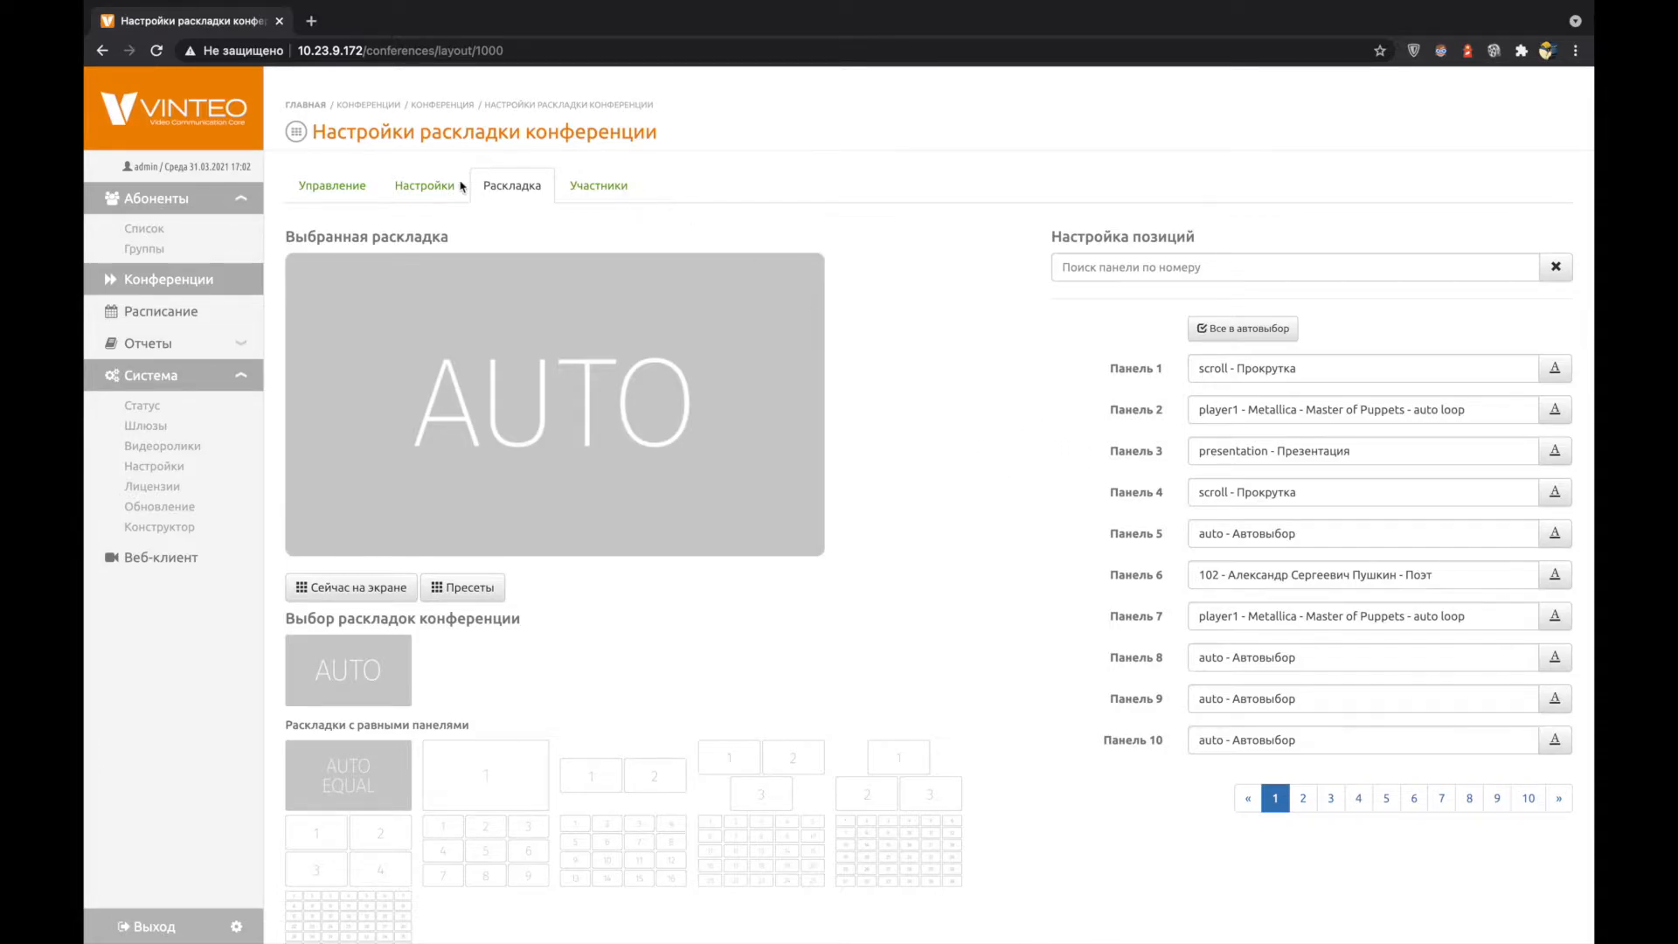
Step: Examine the scroll period among the conference's general settings
click(424, 186)
scroll(1256, 699, down, 6)
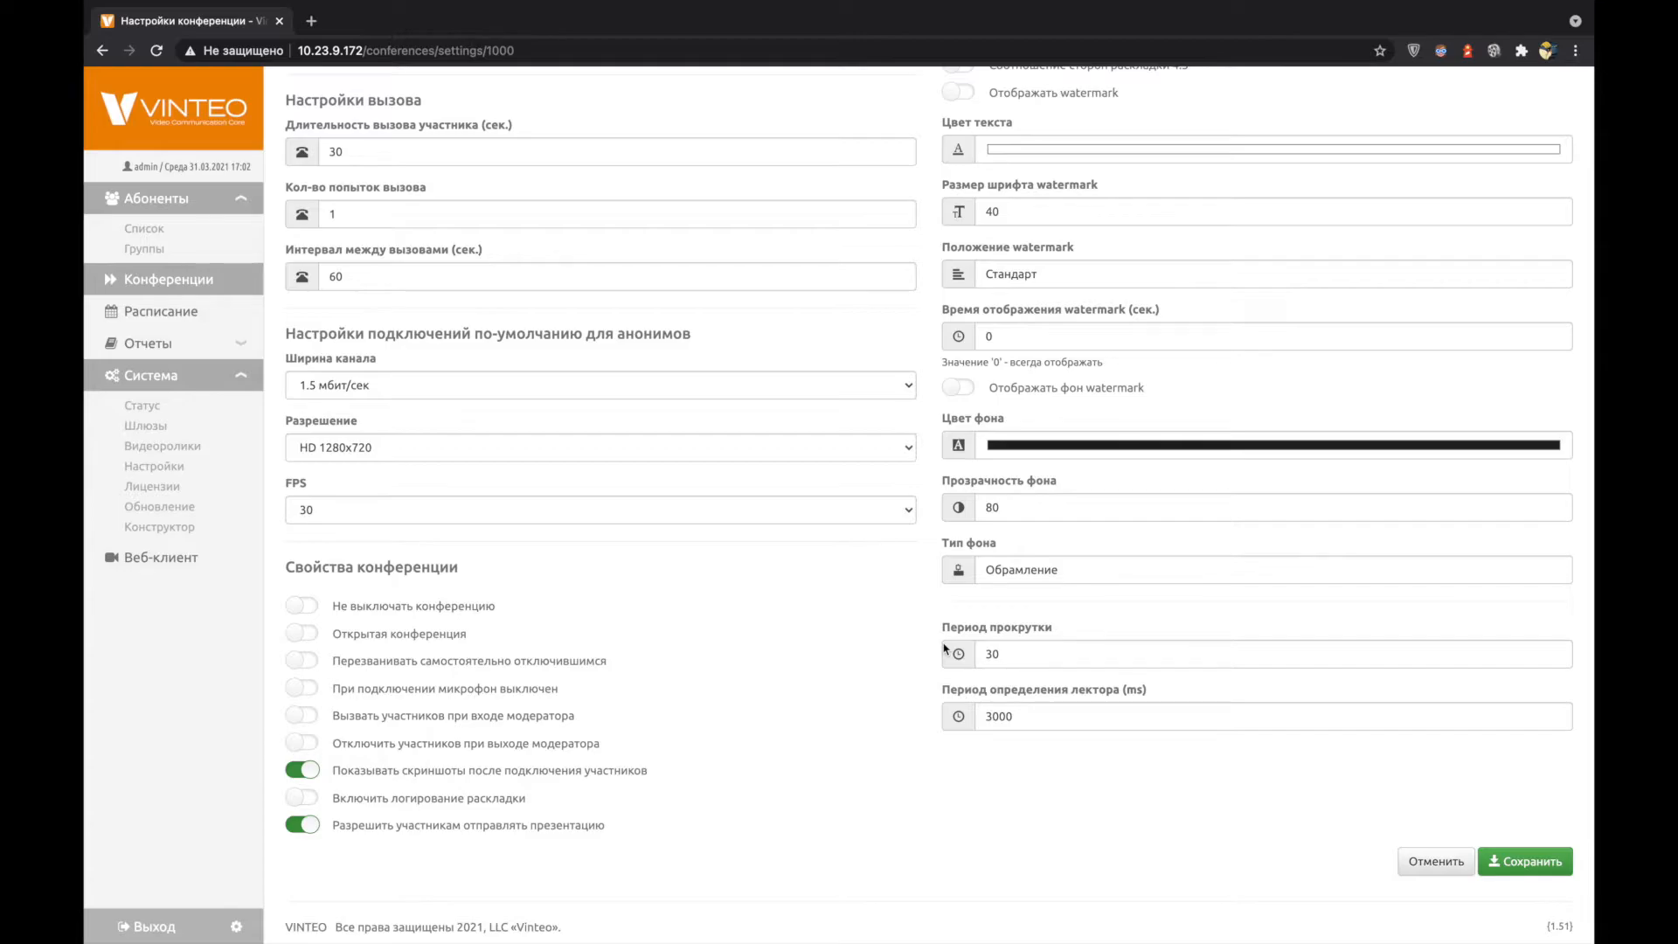
scroll(651, 420, up, 7)
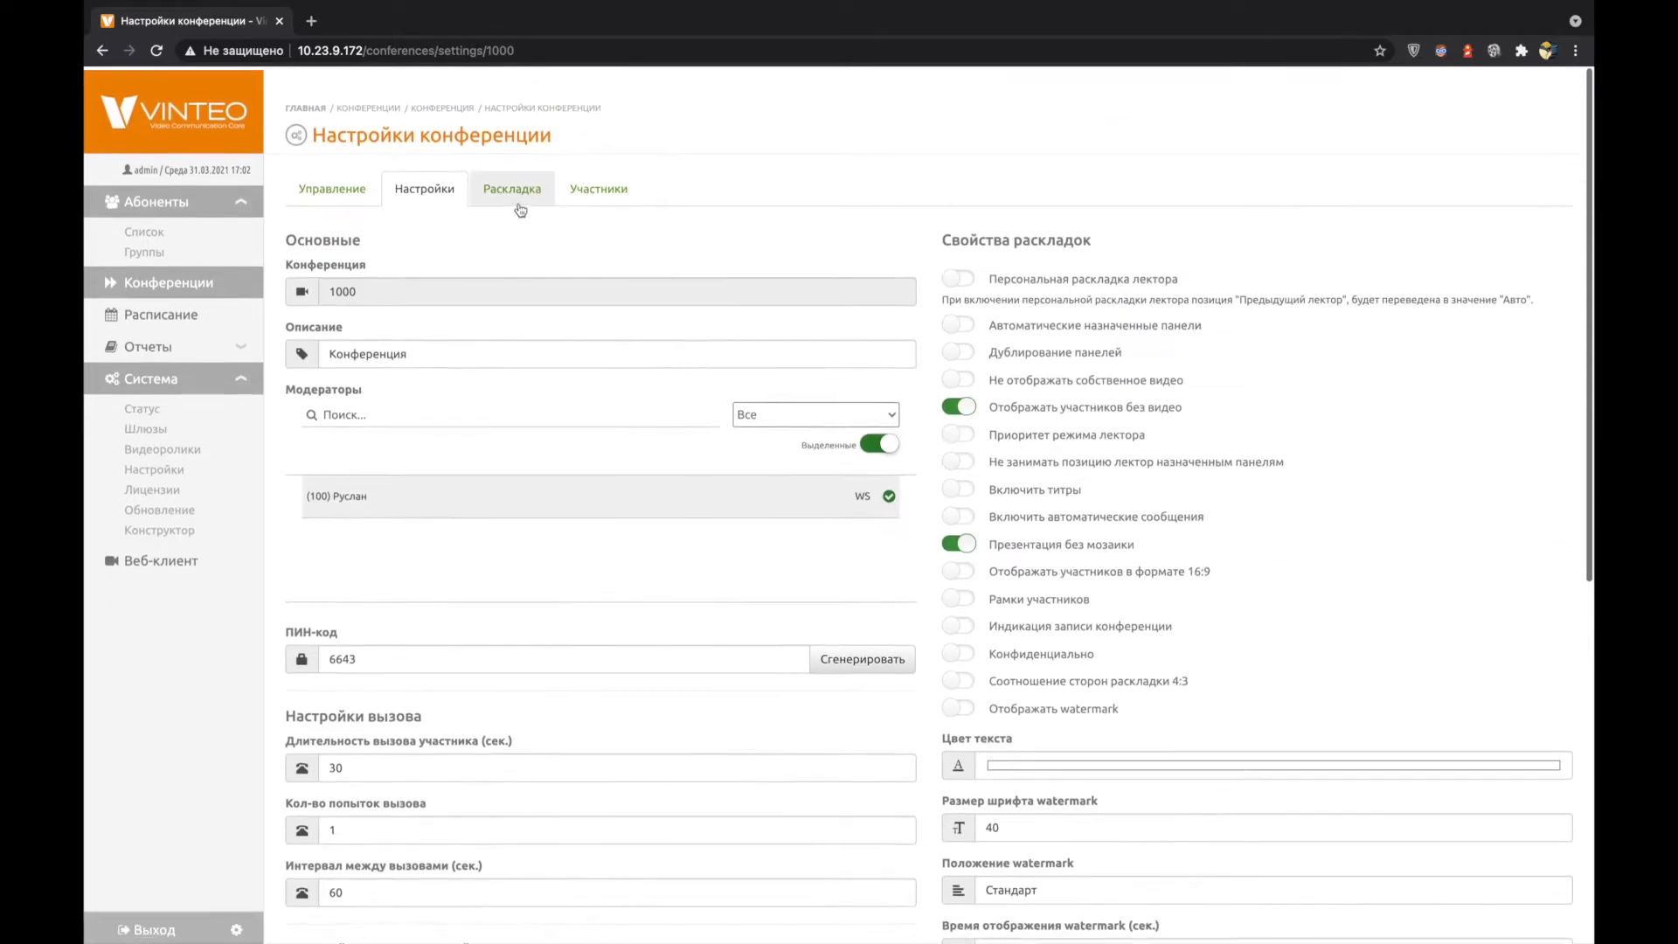
Step: Return to the conference layout and set panel 1 to scroll, and after that to presentation
click(523, 200)
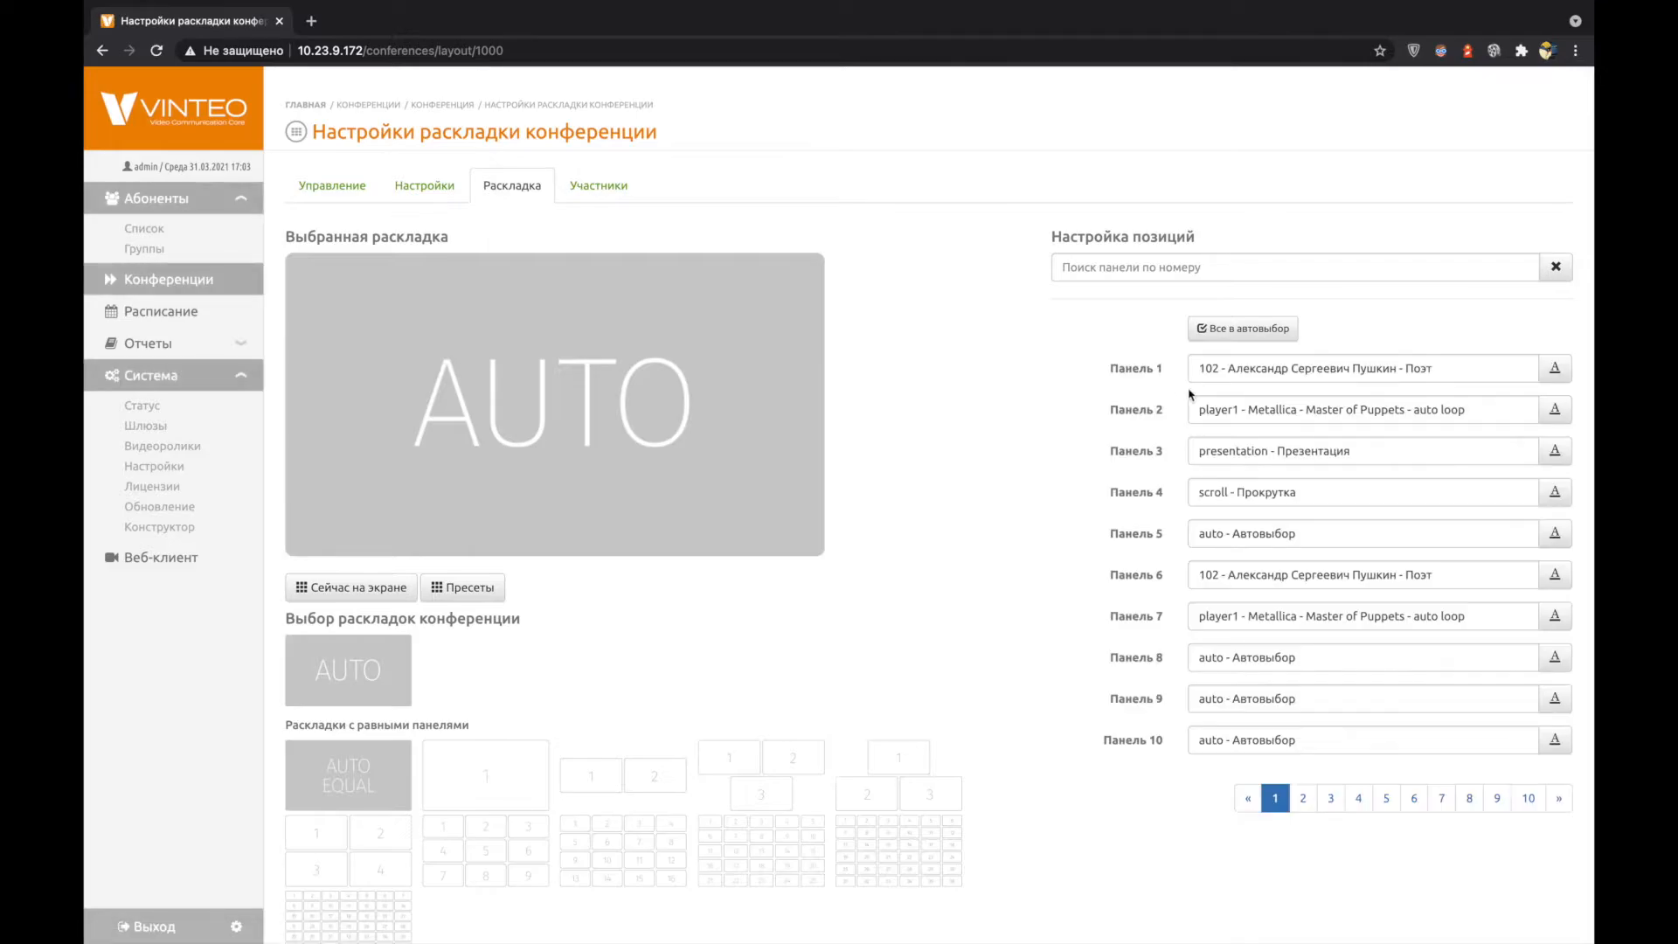
click(1280, 370)
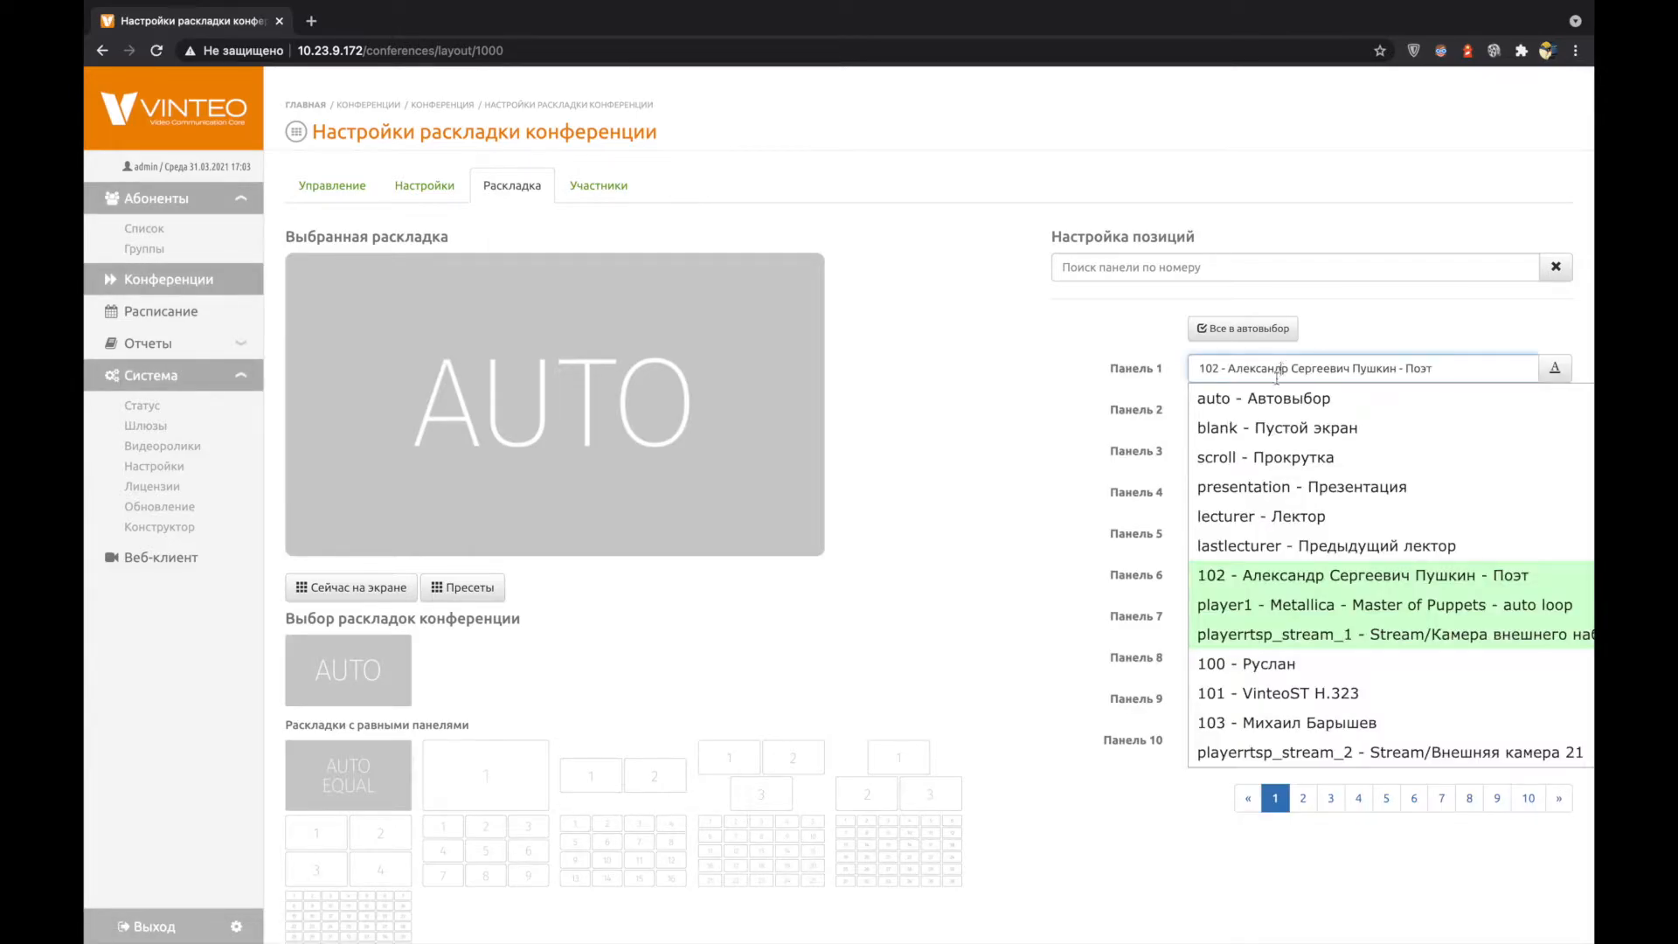
click(1262, 459)
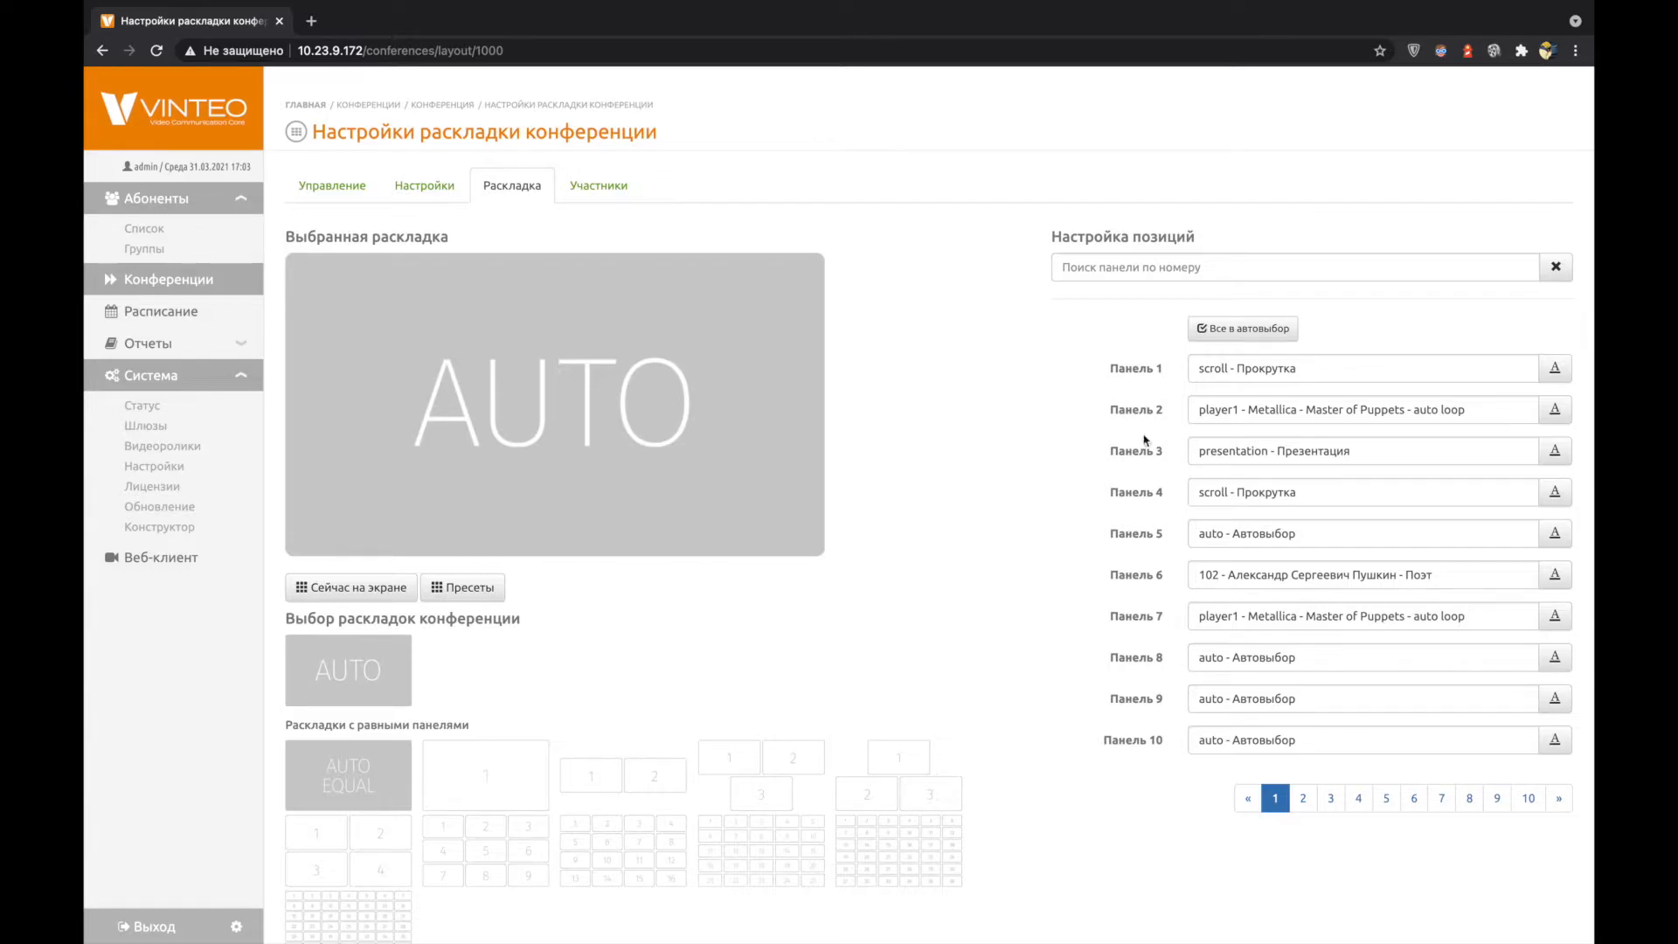
click(1252, 369)
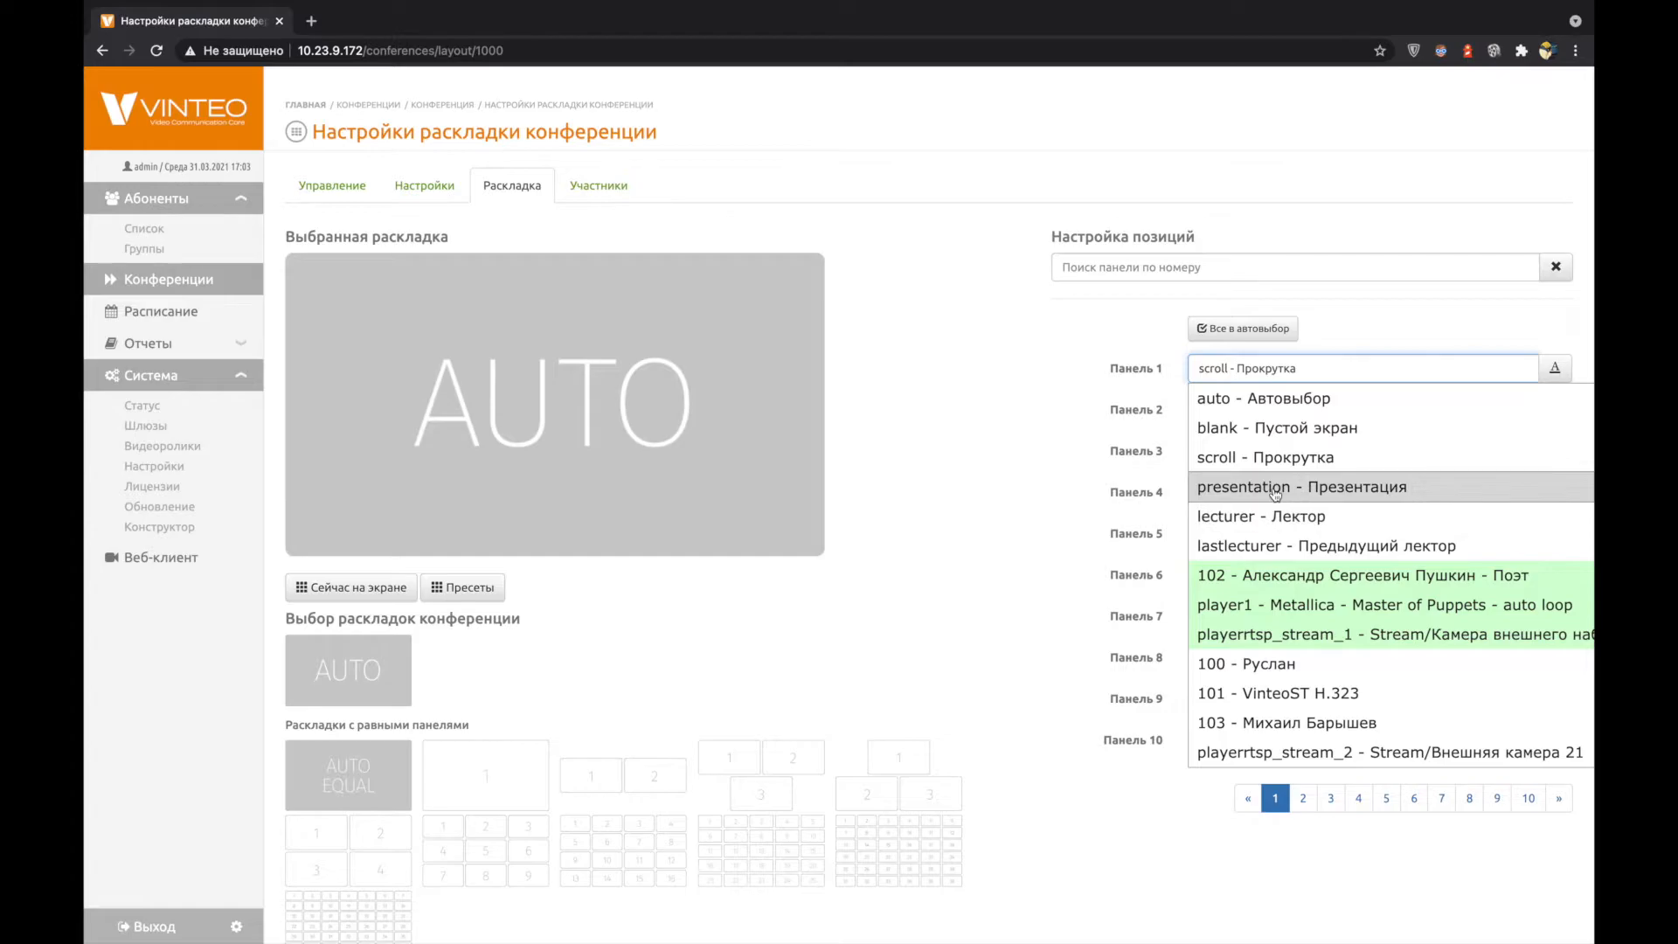
click(1274, 492)
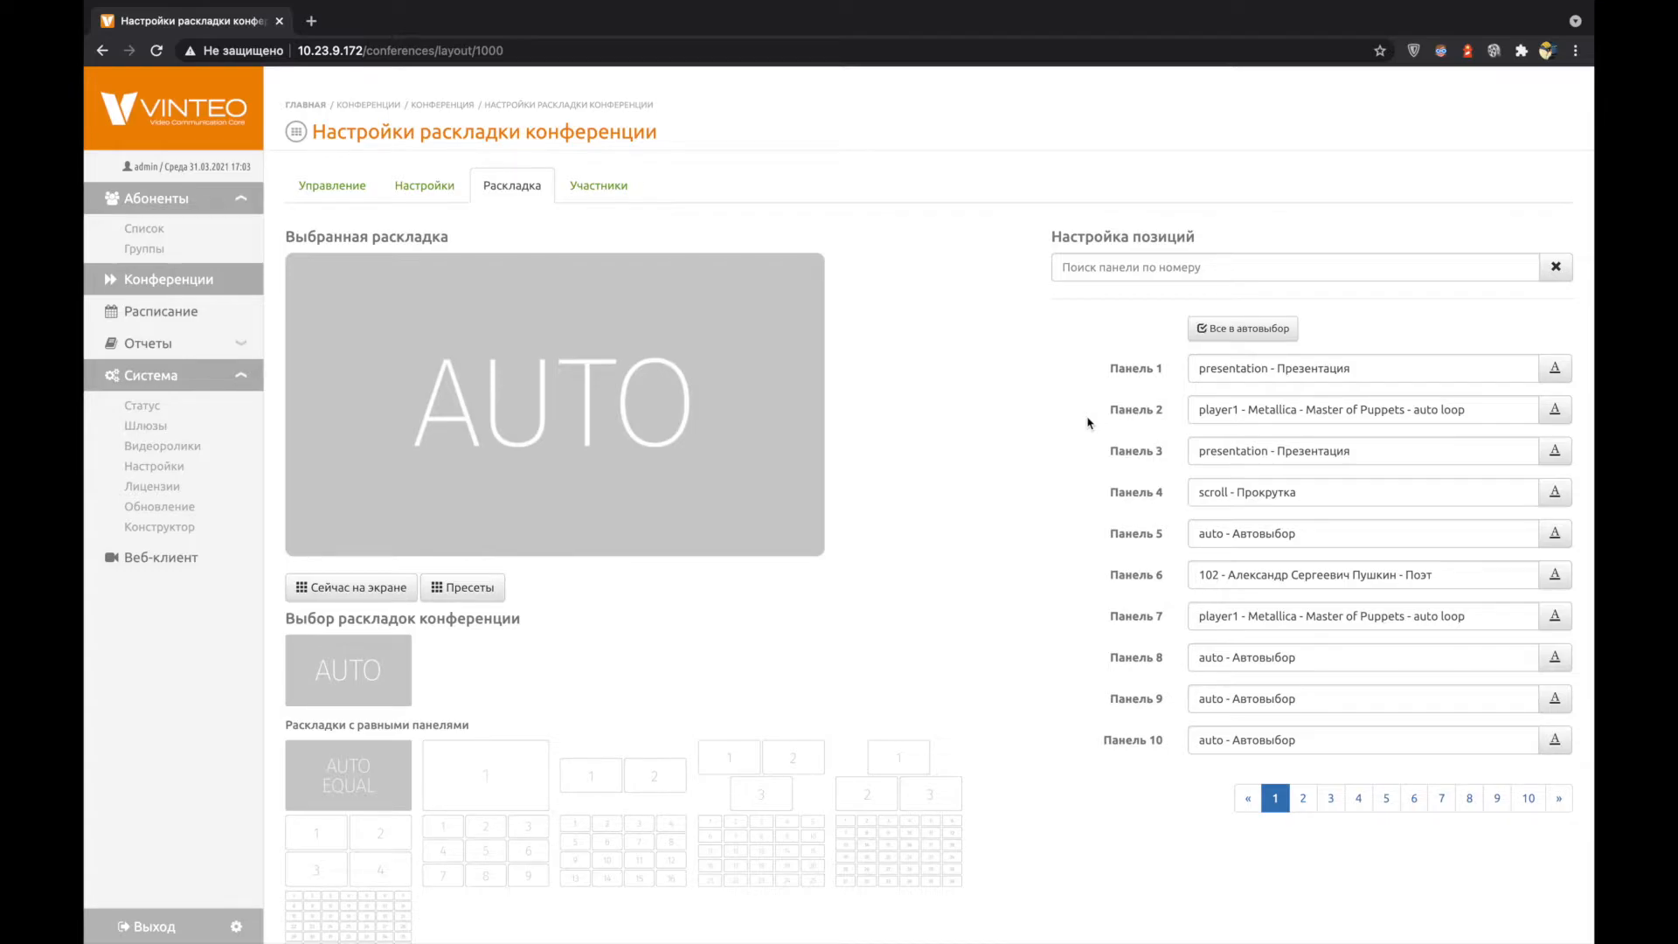
Step: Assign lecturer to panel 1 and lastlecturer to panel 2
click(1266, 368)
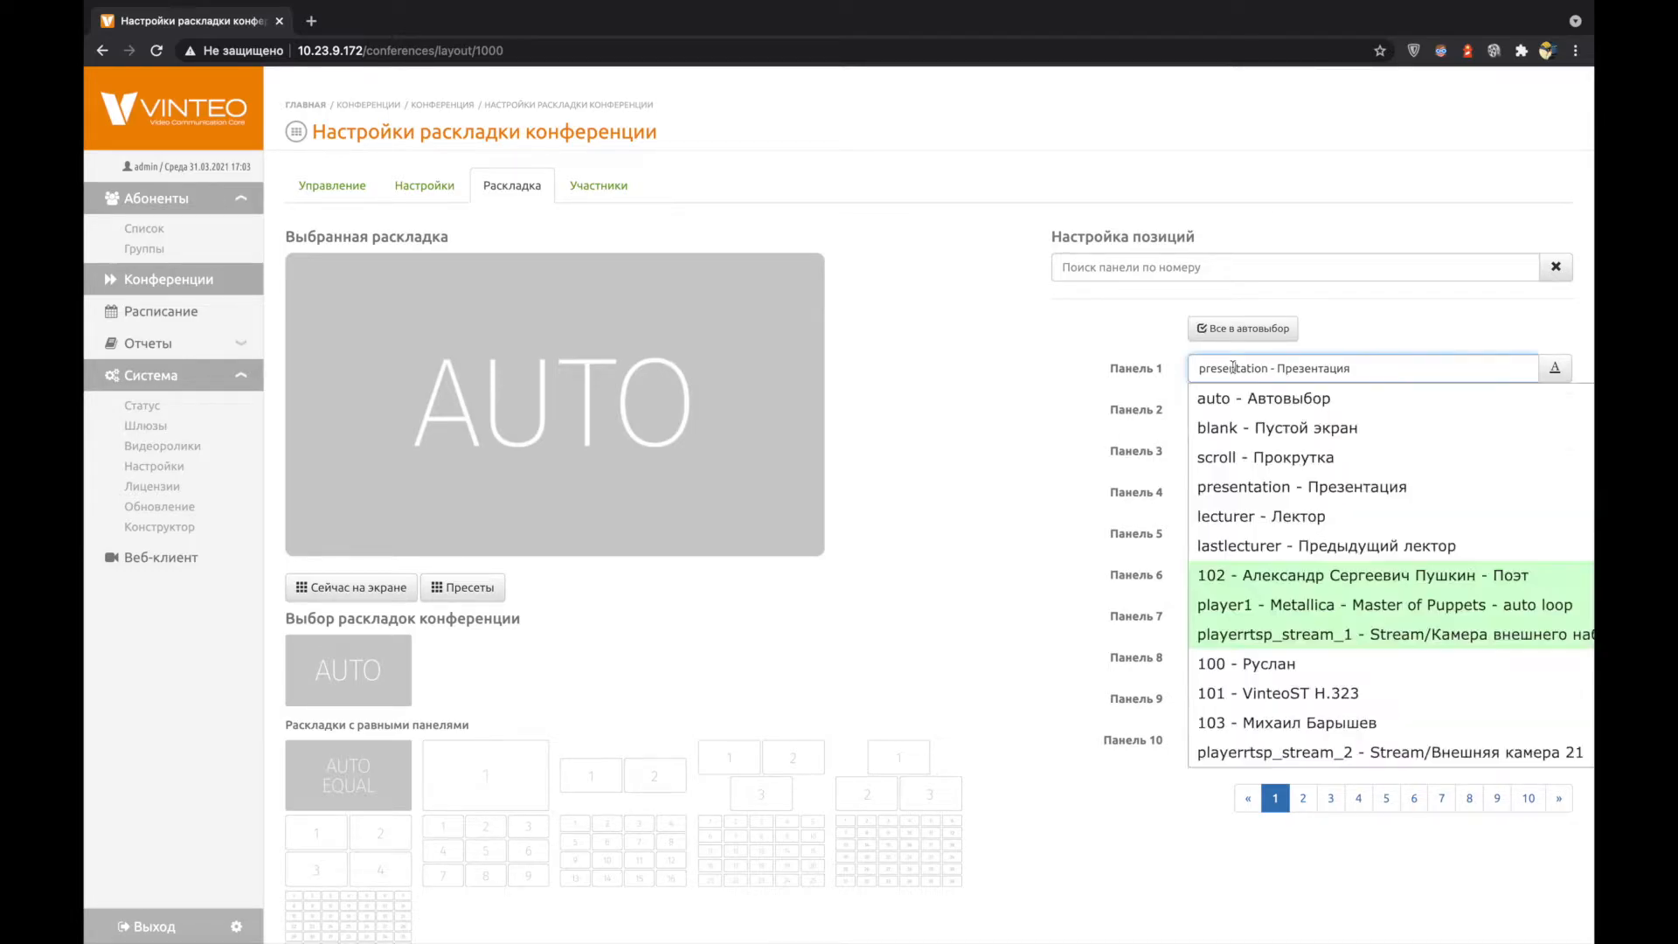
click(1286, 521)
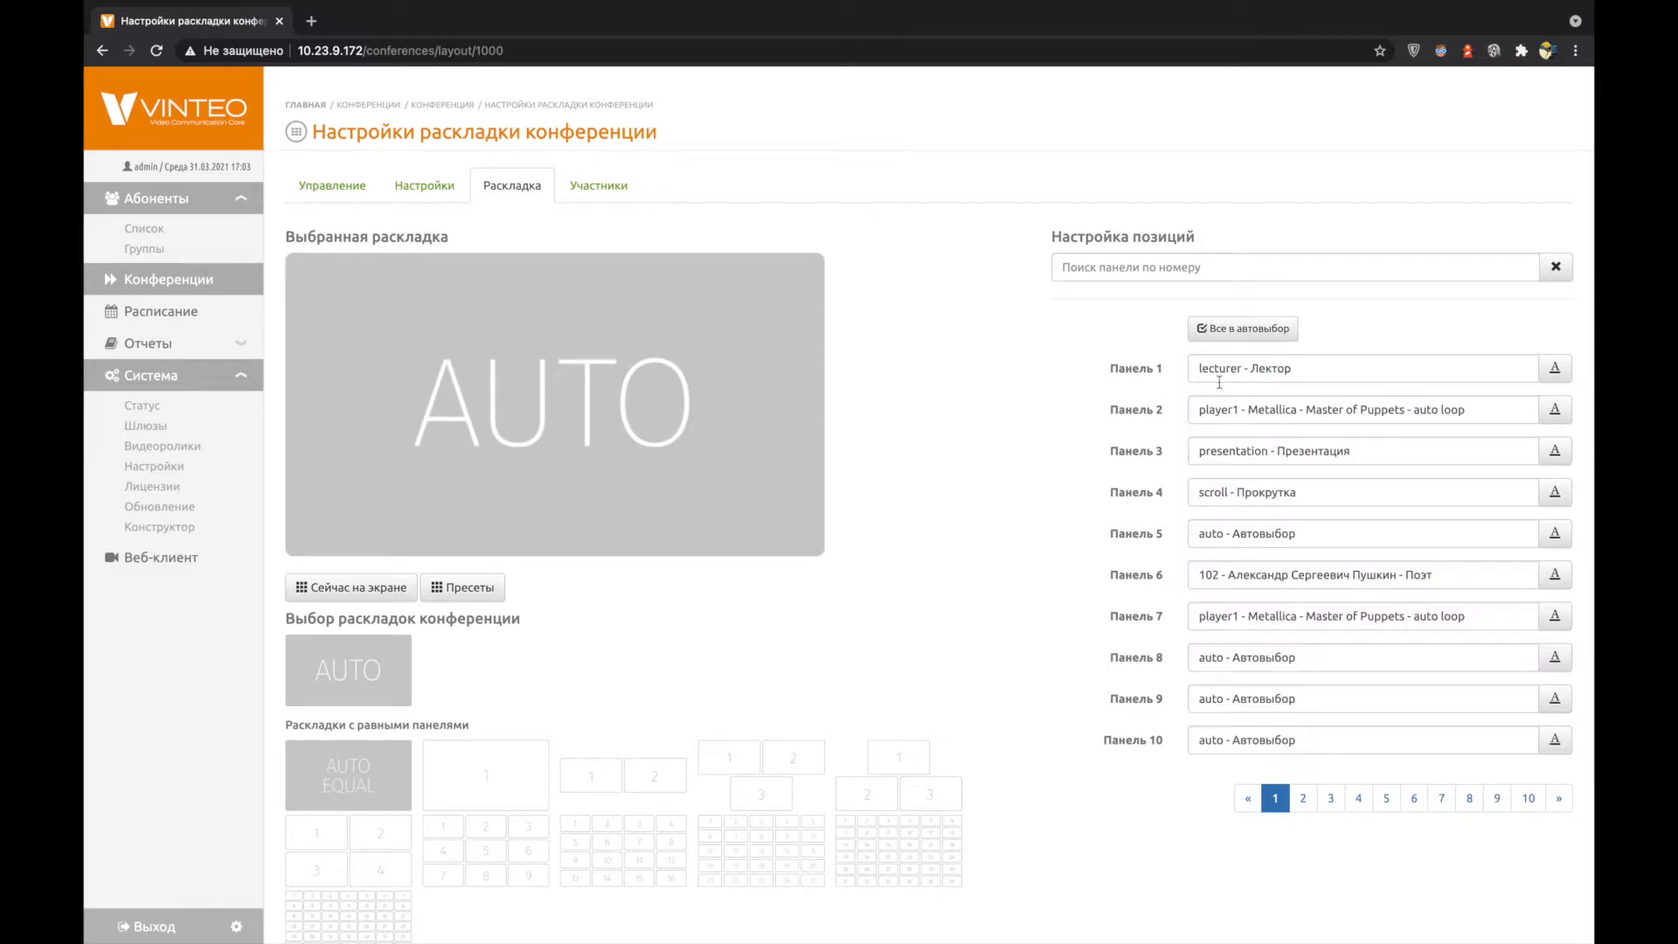
click(1261, 408)
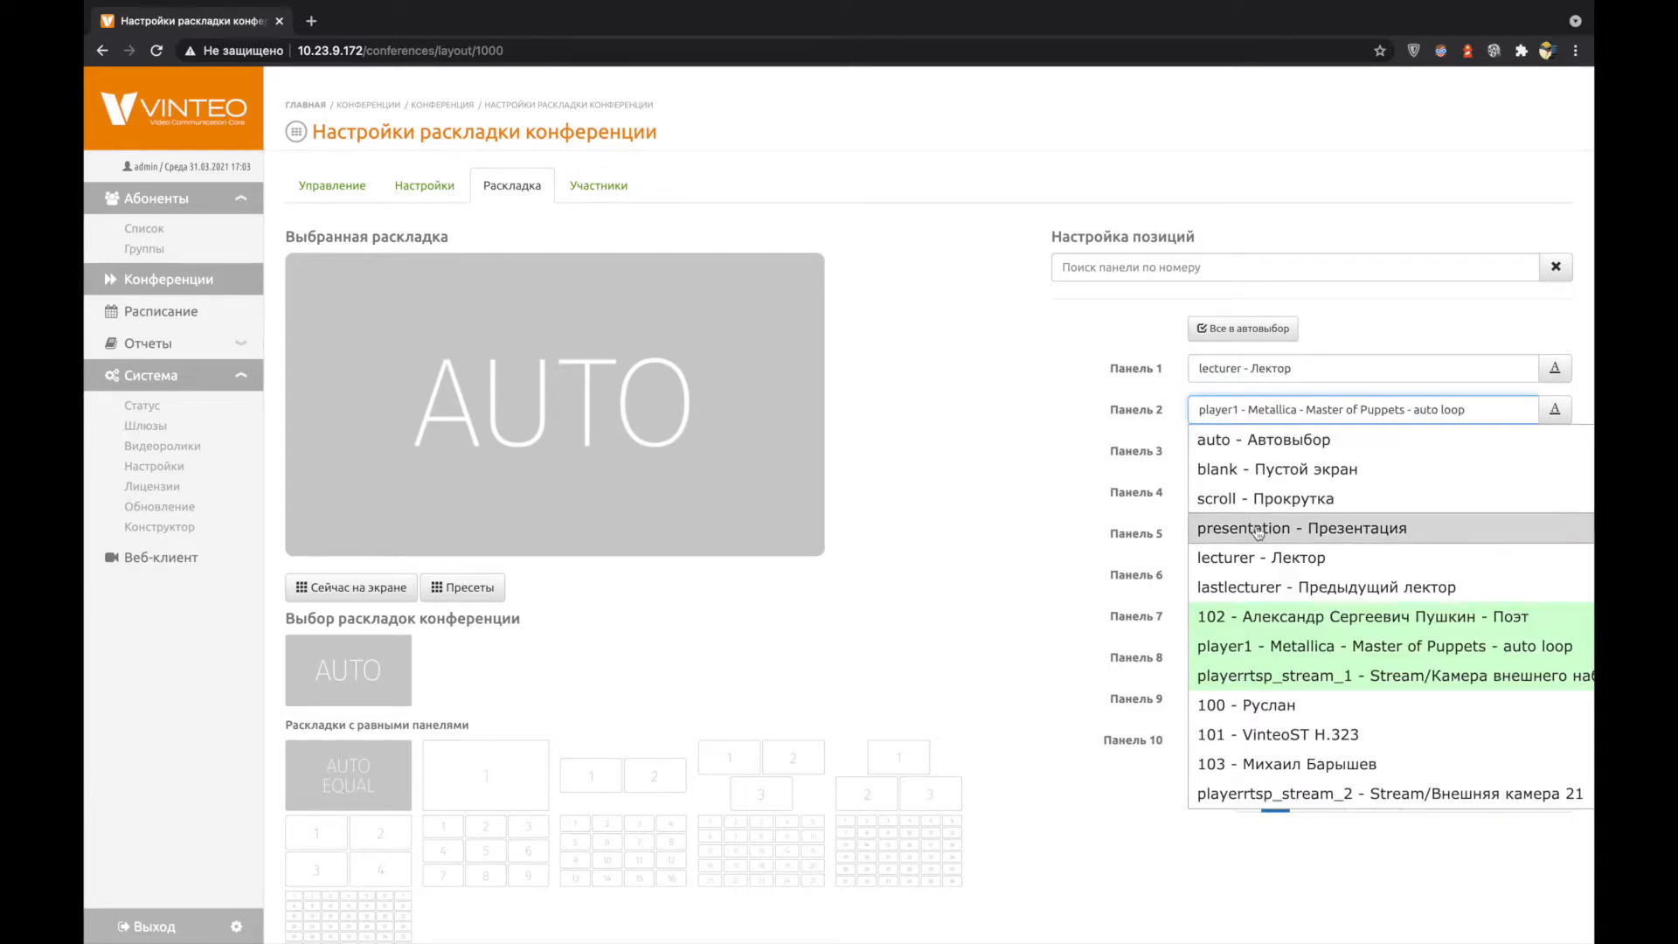
click(1283, 585)
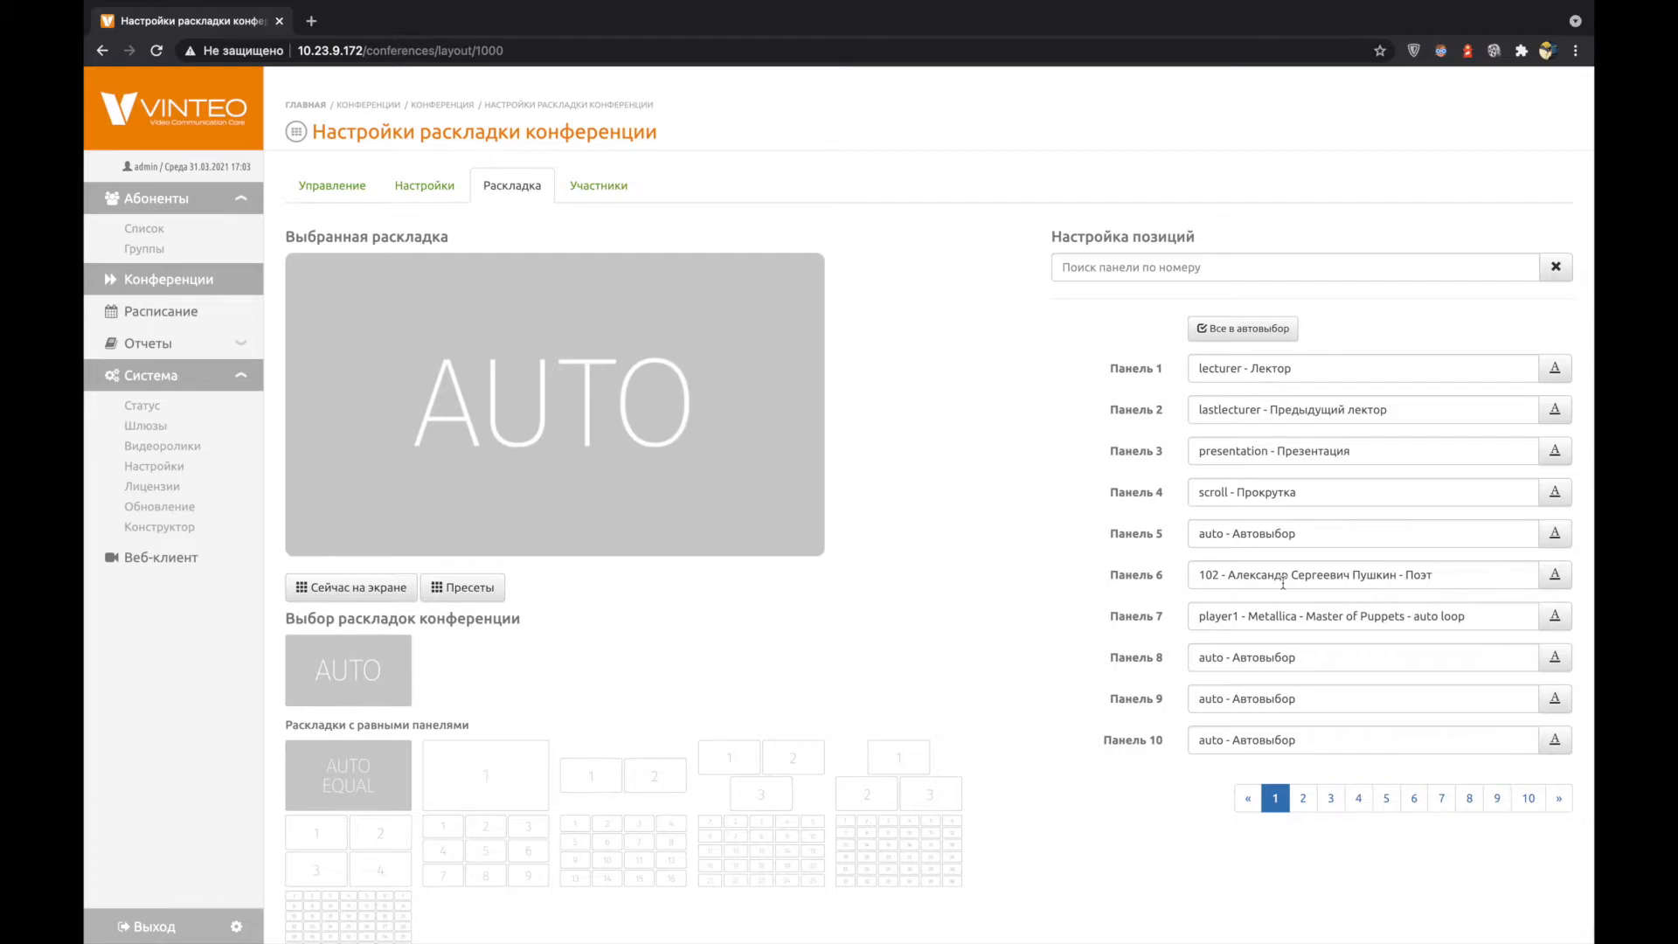
click(1274, 460)
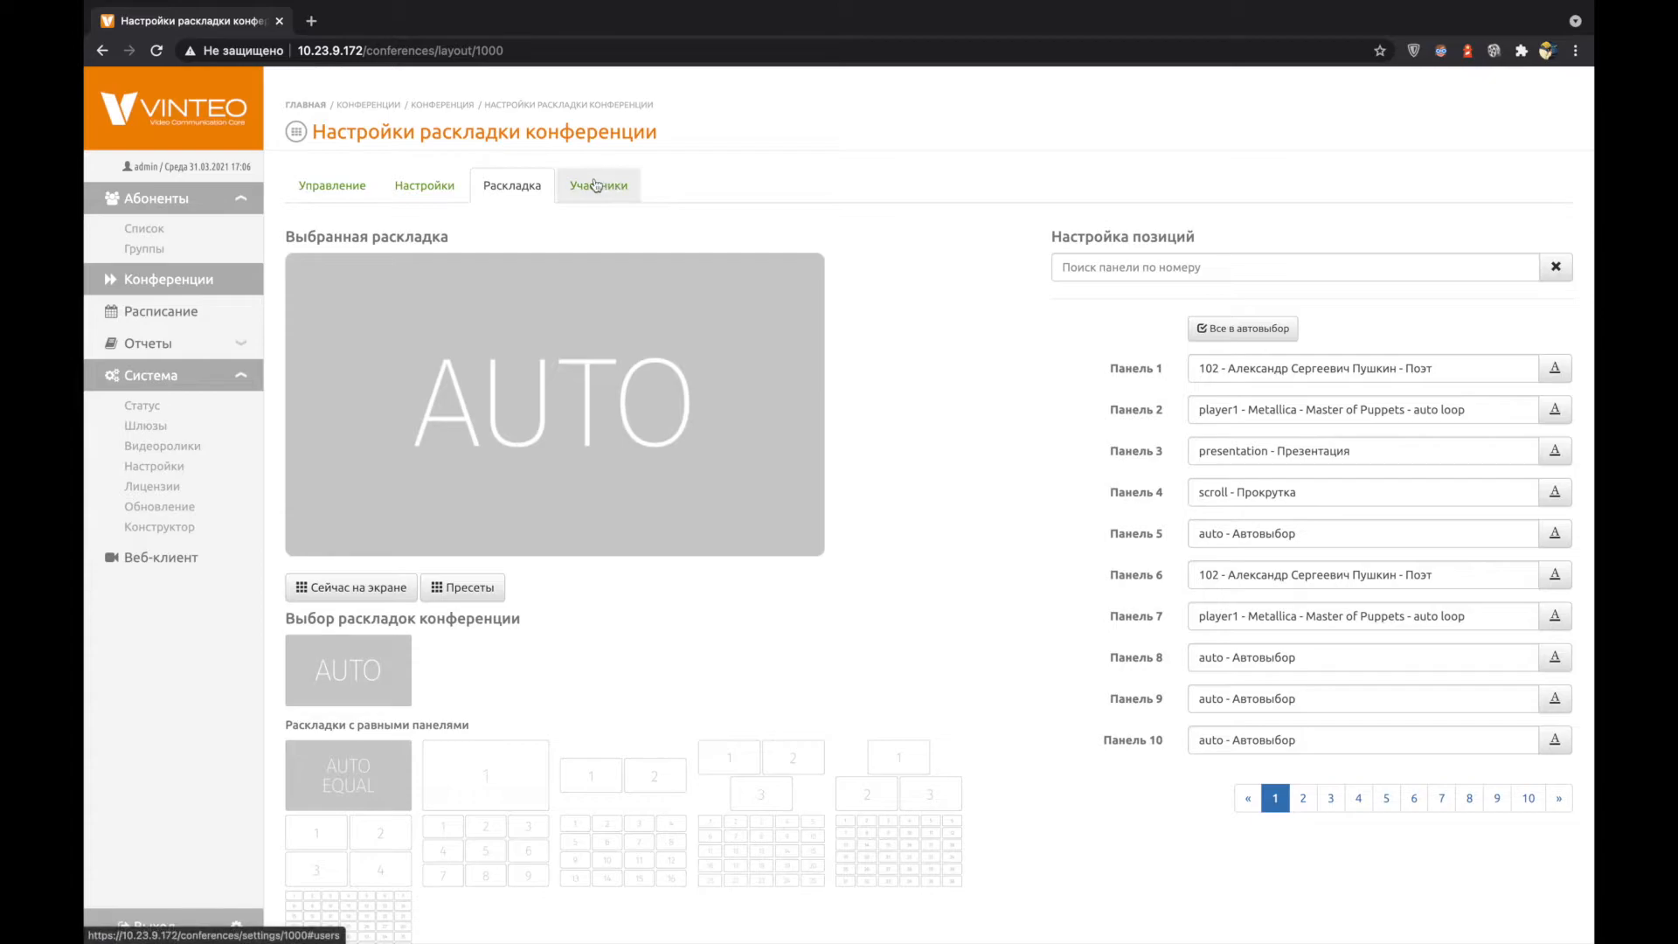
Step: Open the conference's participant list and examine the individual settings of participant 100, including the transmit channel
click(596, 185)
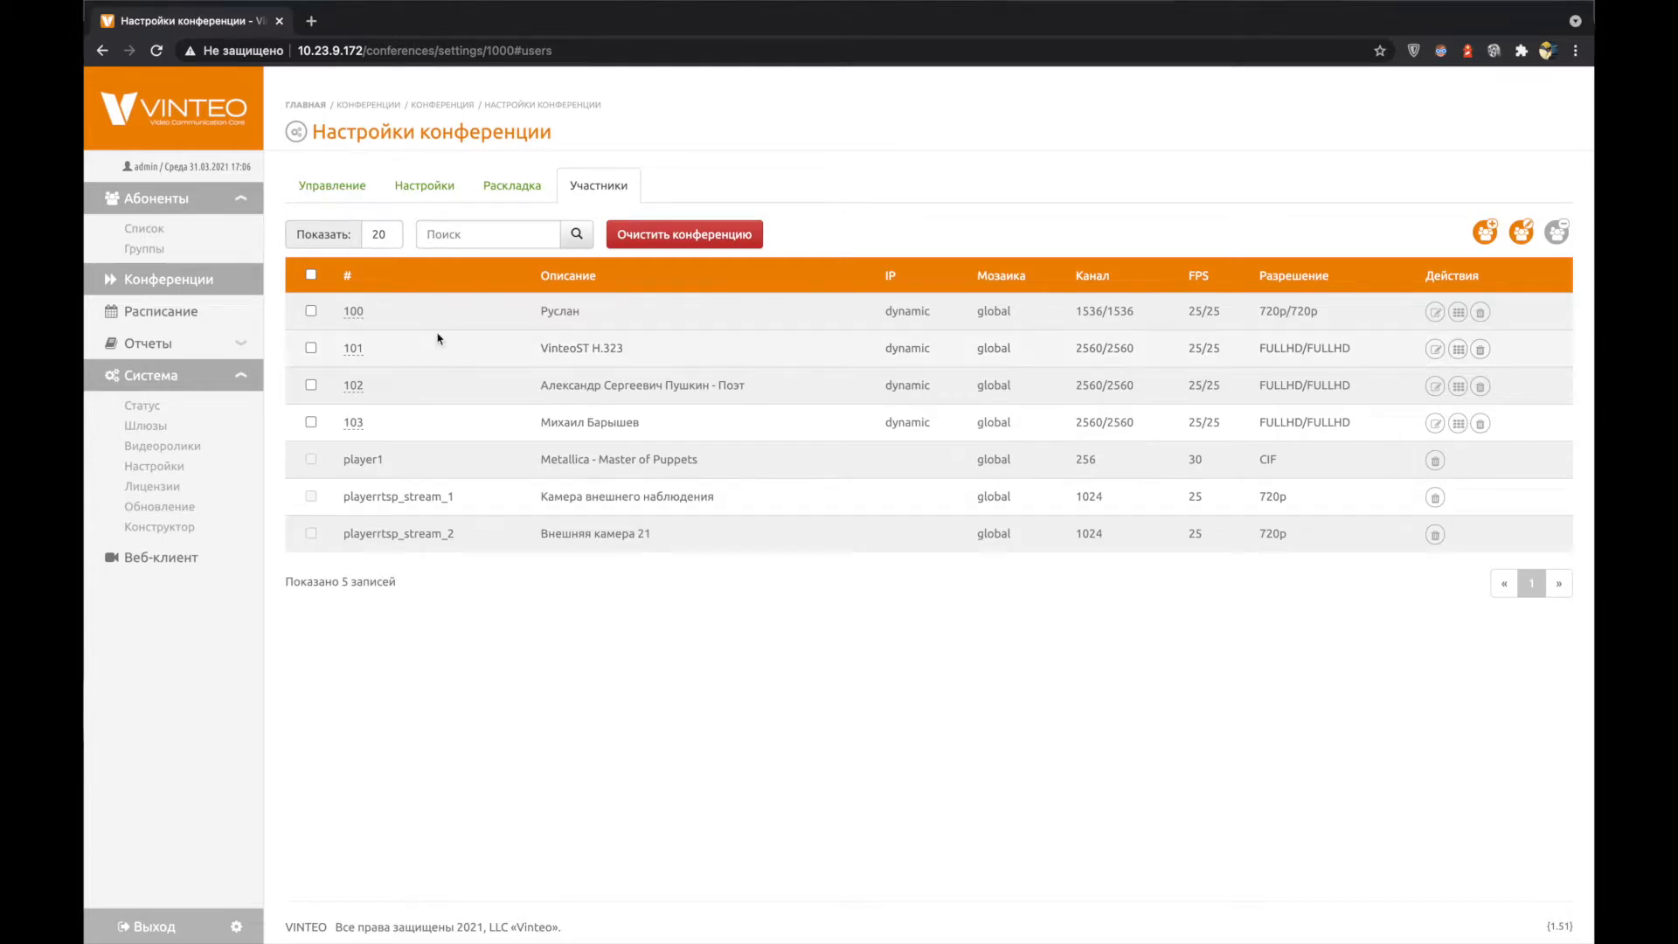
click(354, 312)
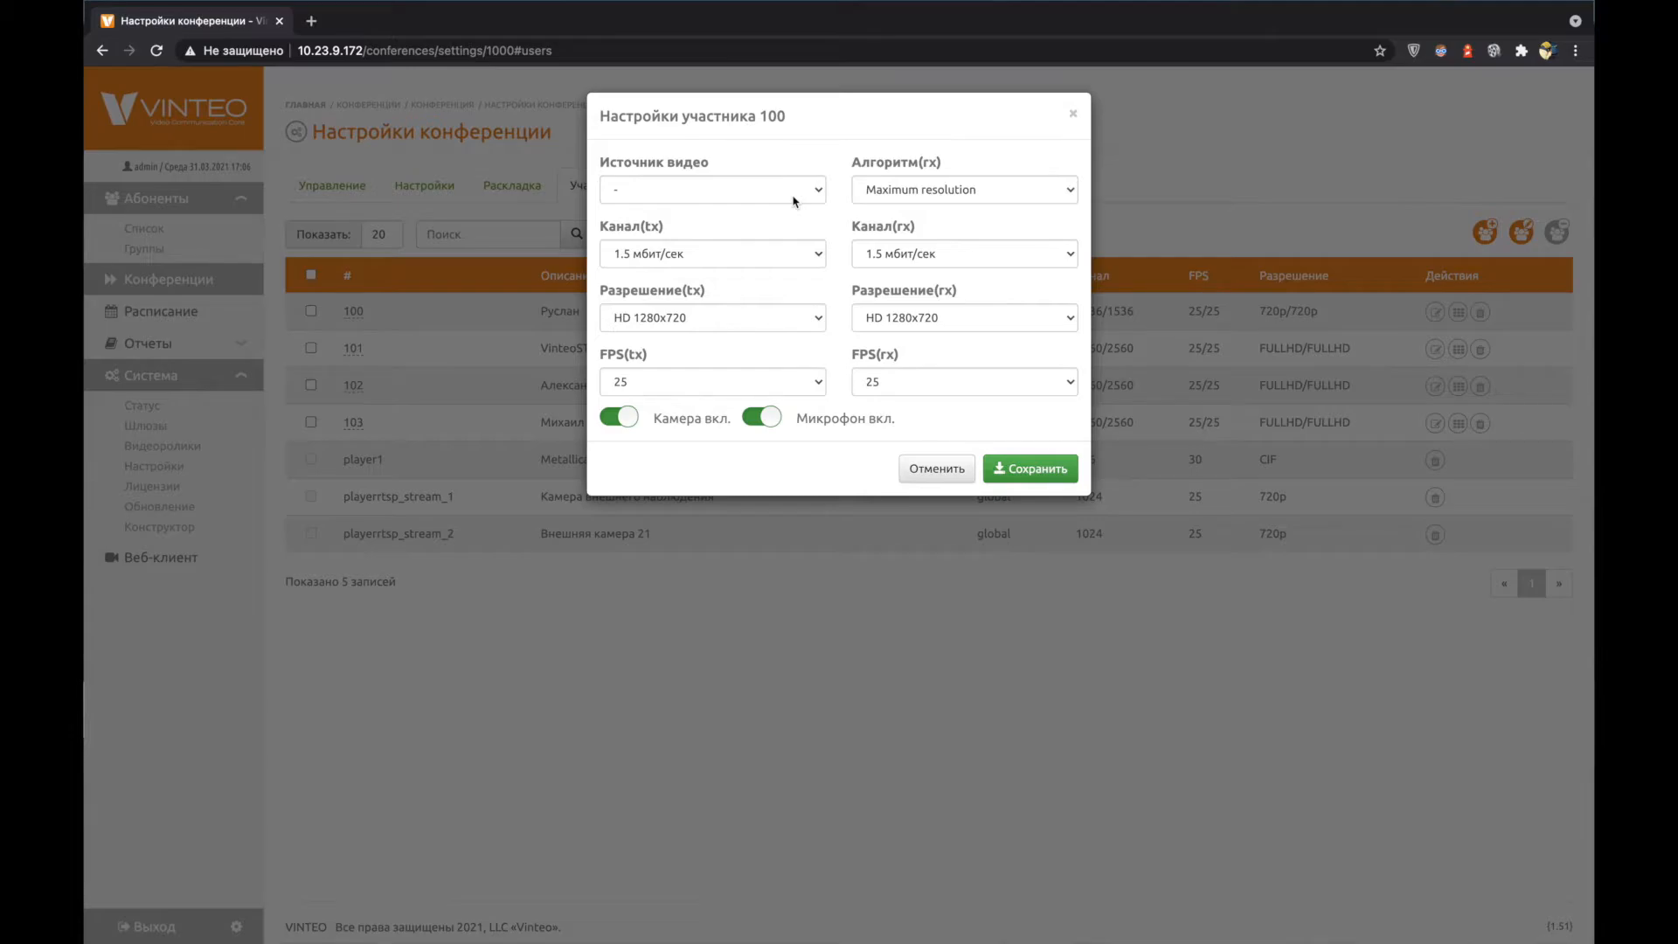
click(801, 252)
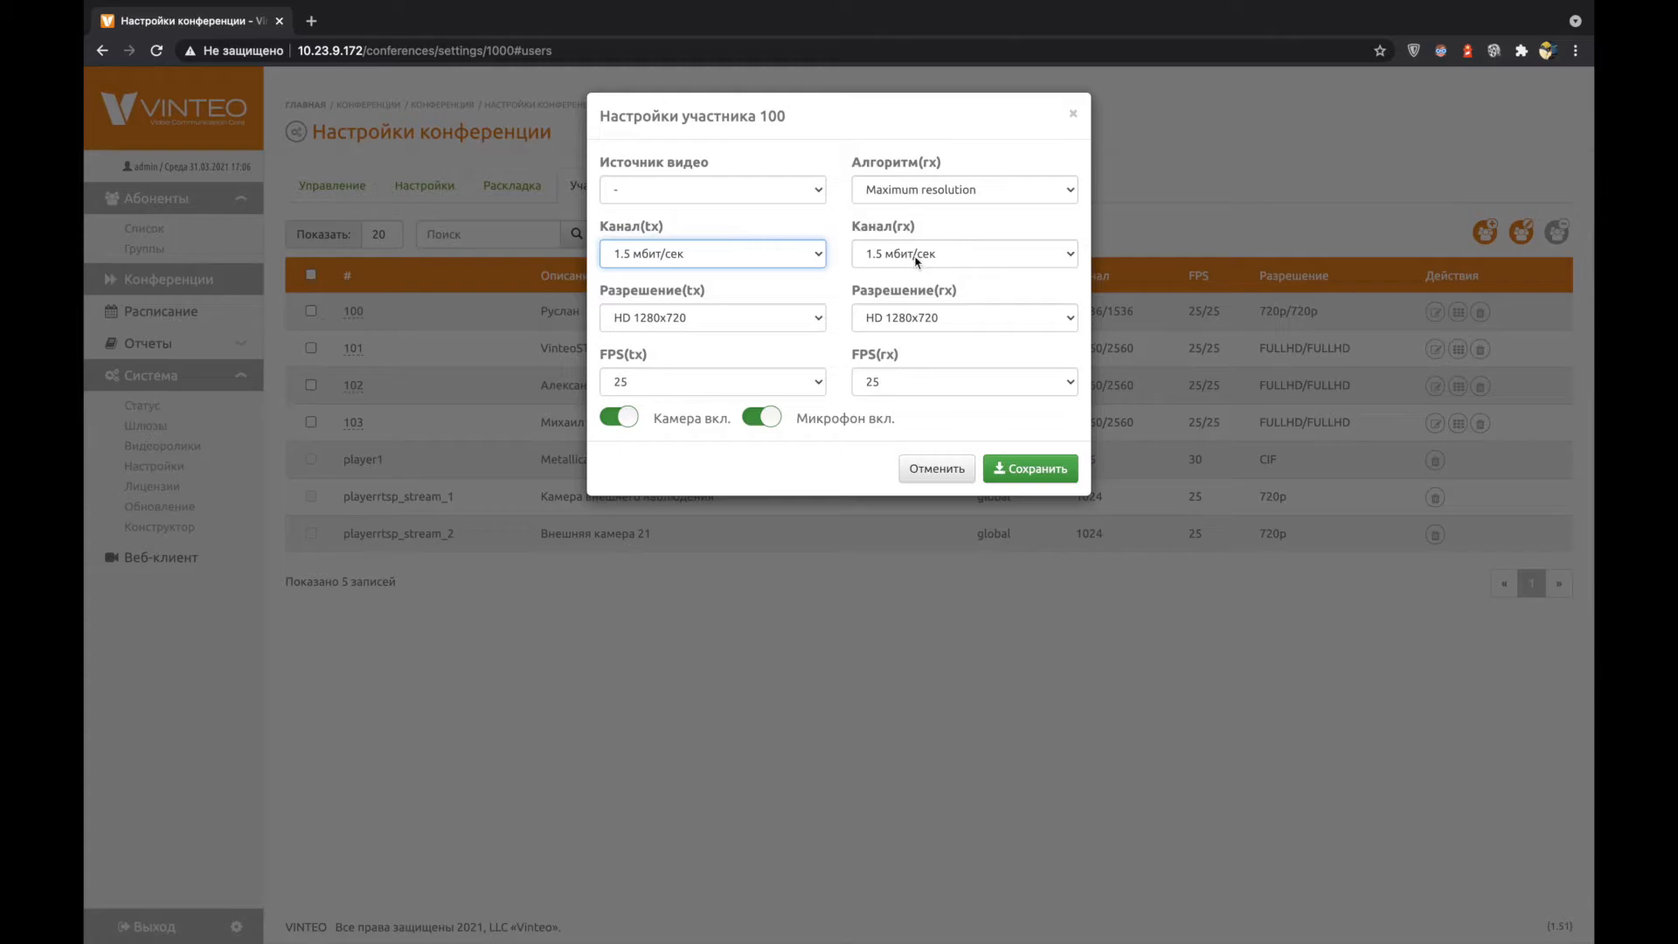
Step: Try setting participant 100's receive channel to 512 кбит/сек and receive resolution to VGA 640x480
click(916, 256)
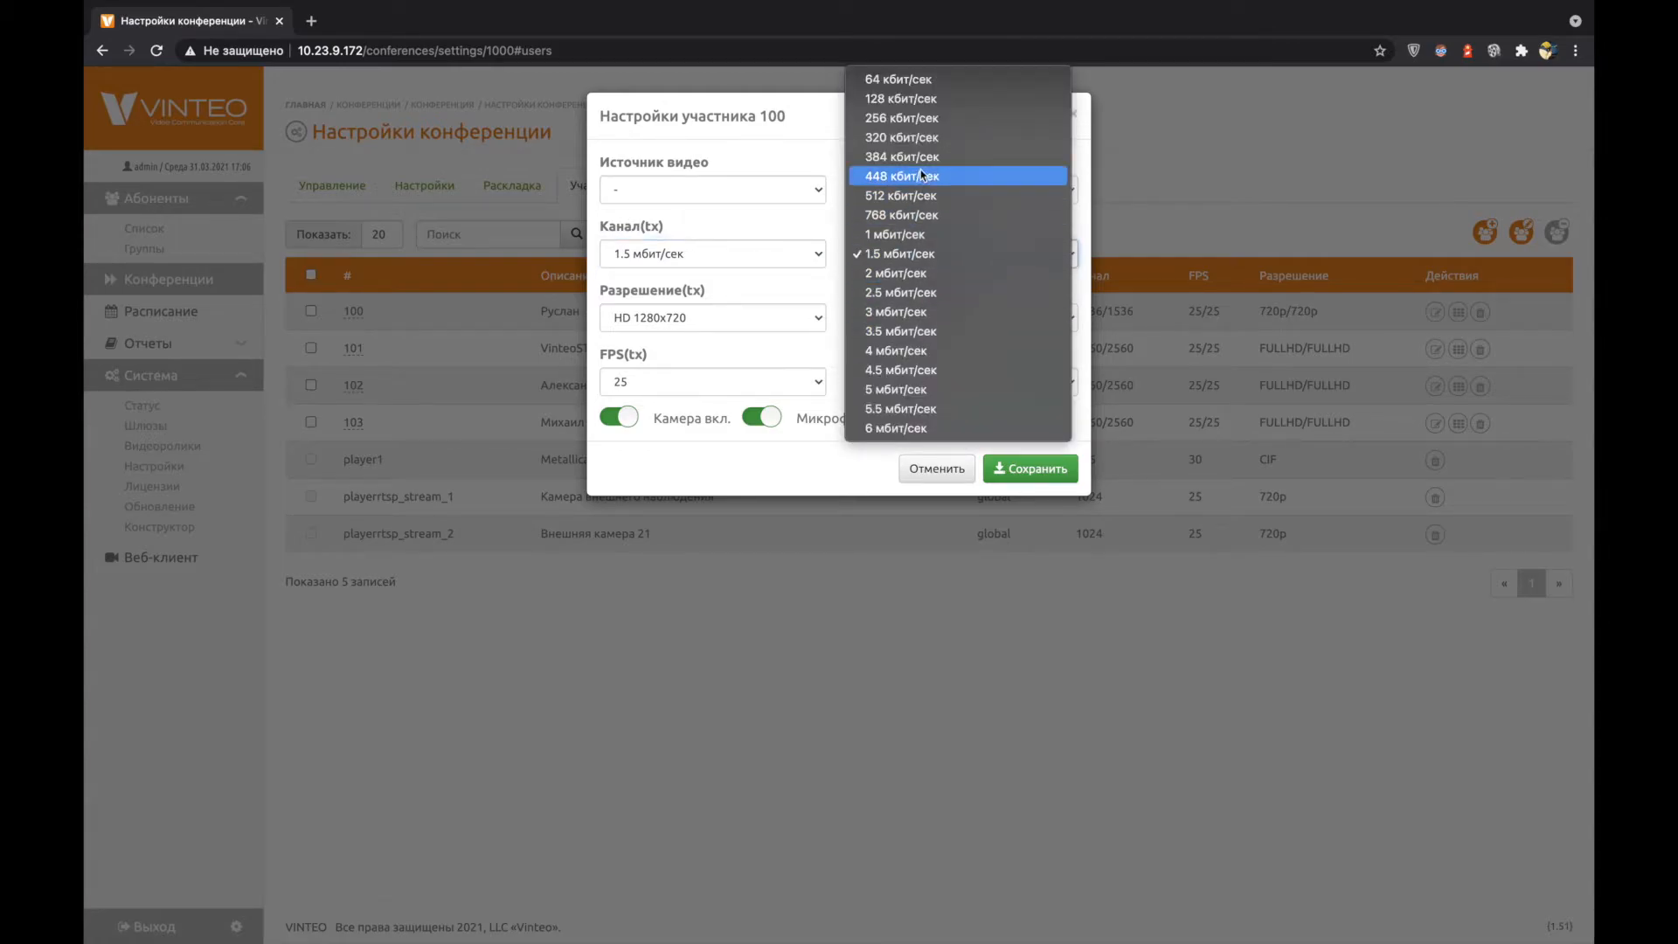
click(917, 195)
click(907, 317)
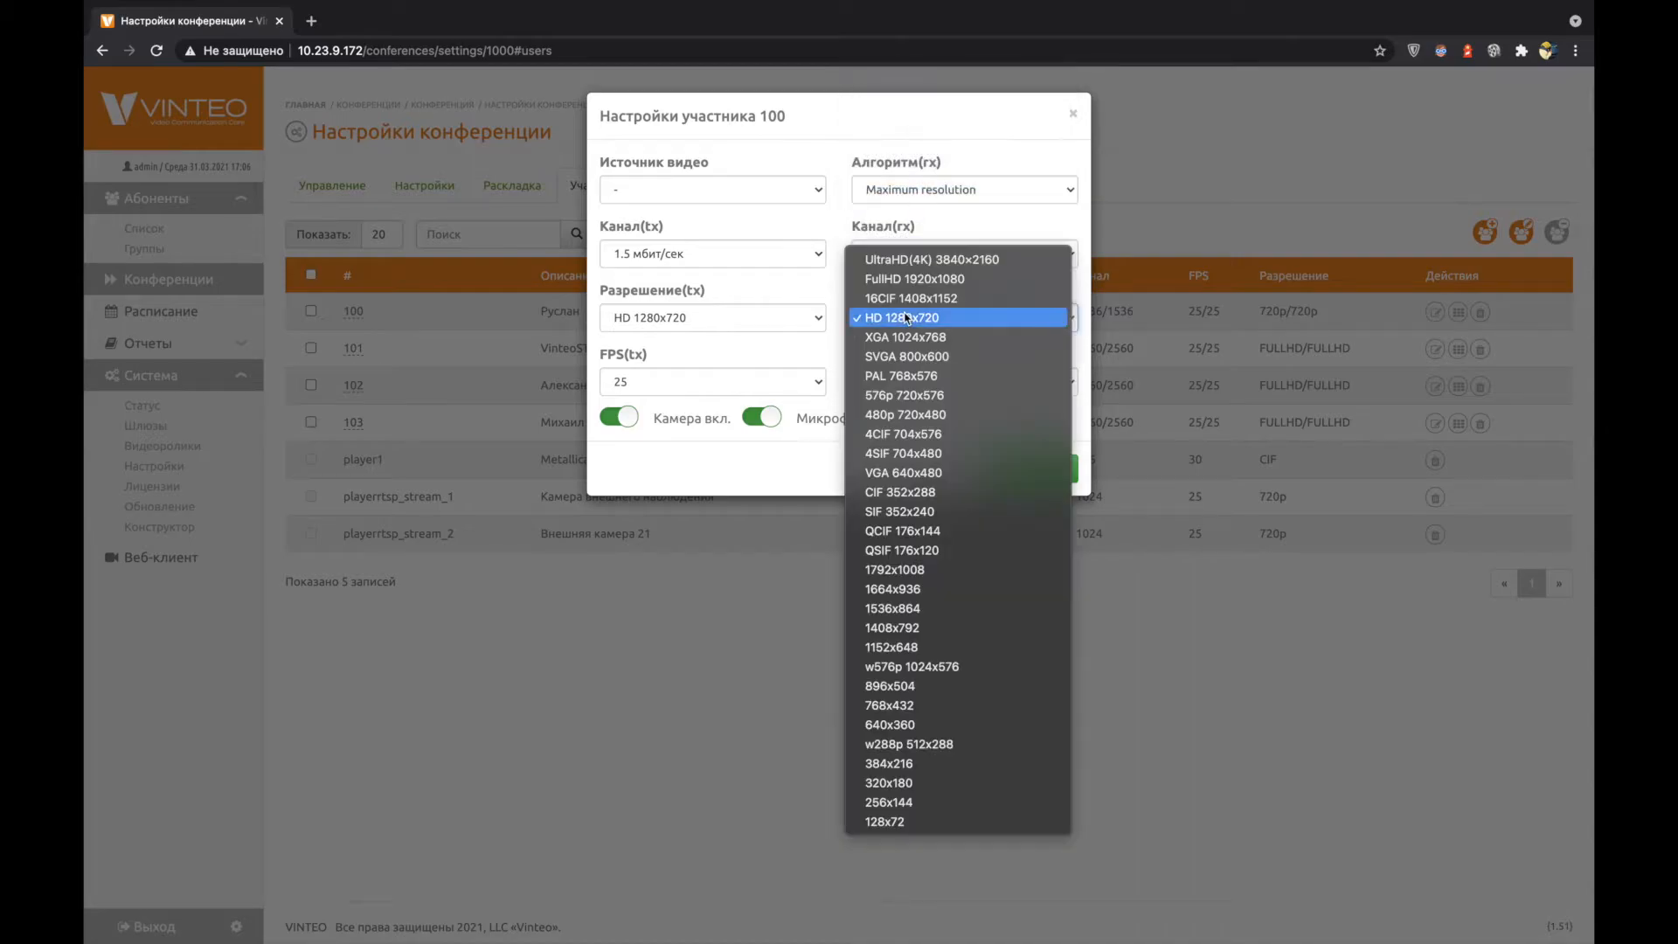
click(948, 472)
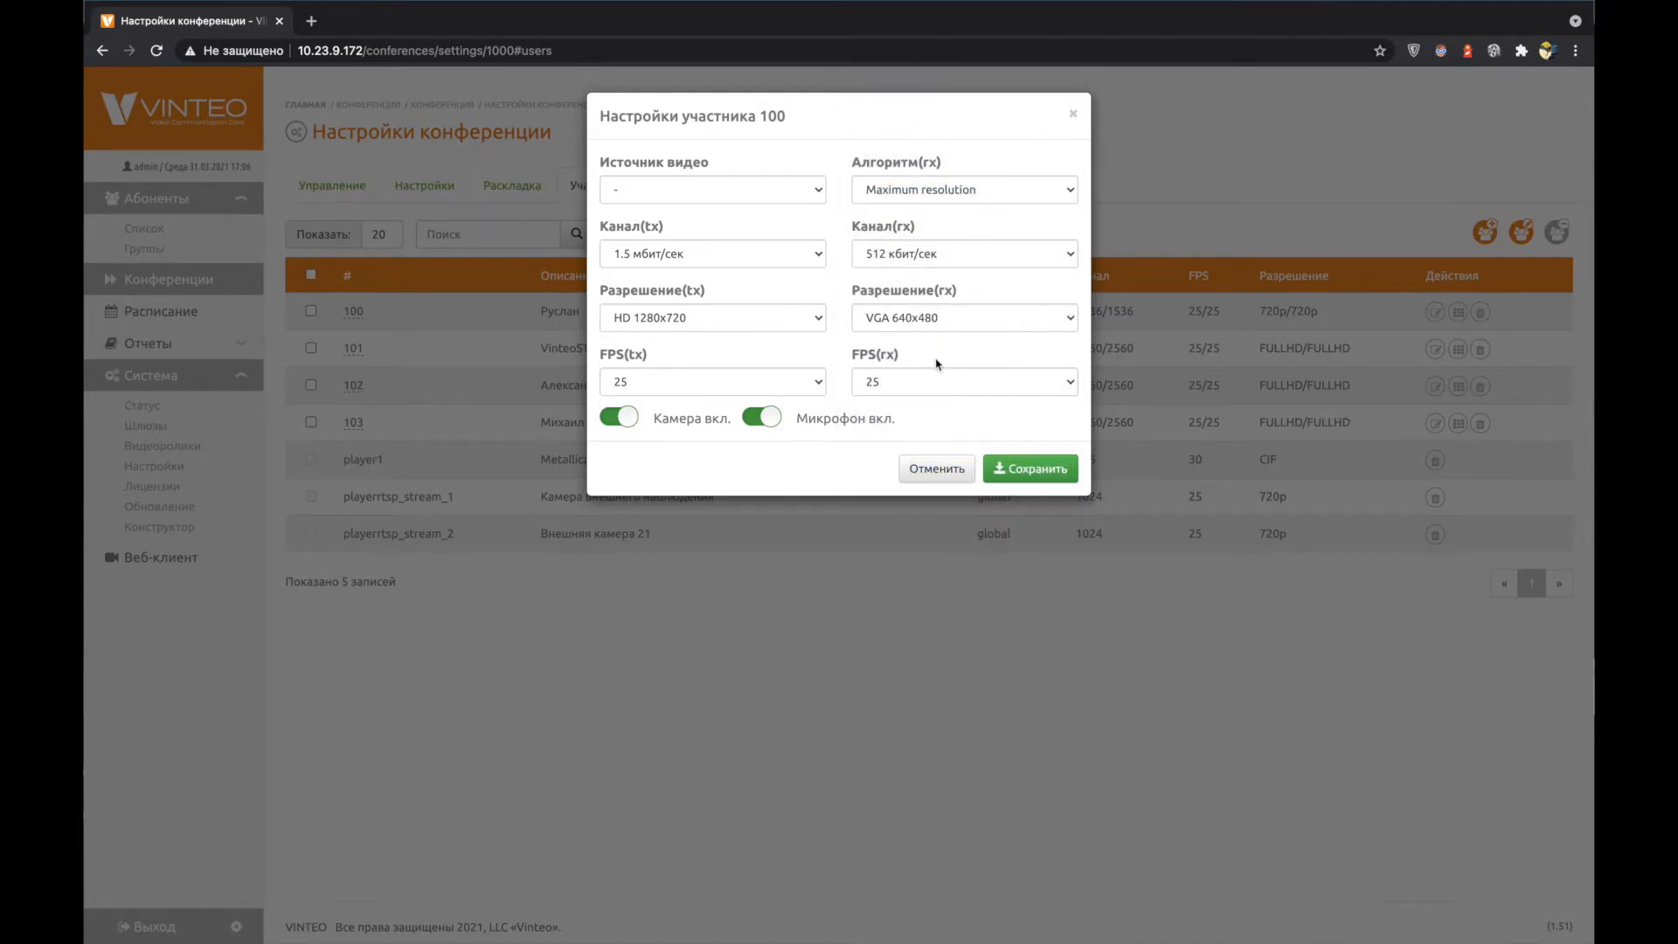
Step: Review the transmit channel and transmit resolution options for participant 100
click(684, 253)
click(683, 254)
click(664, 319)
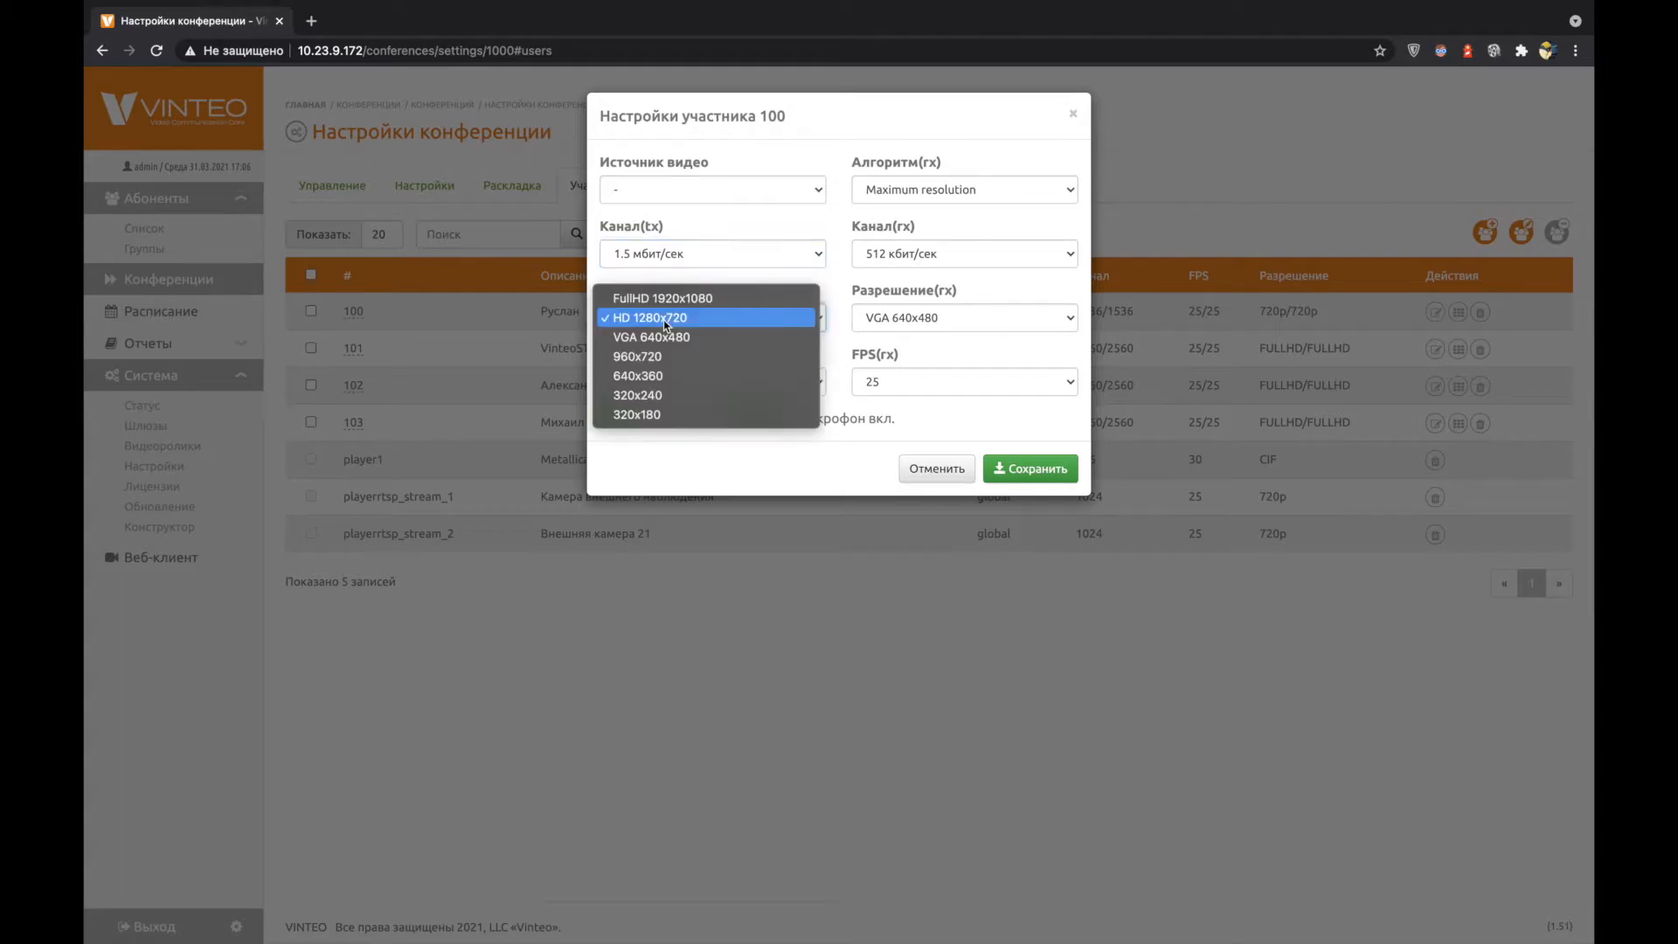
click(686, 324)
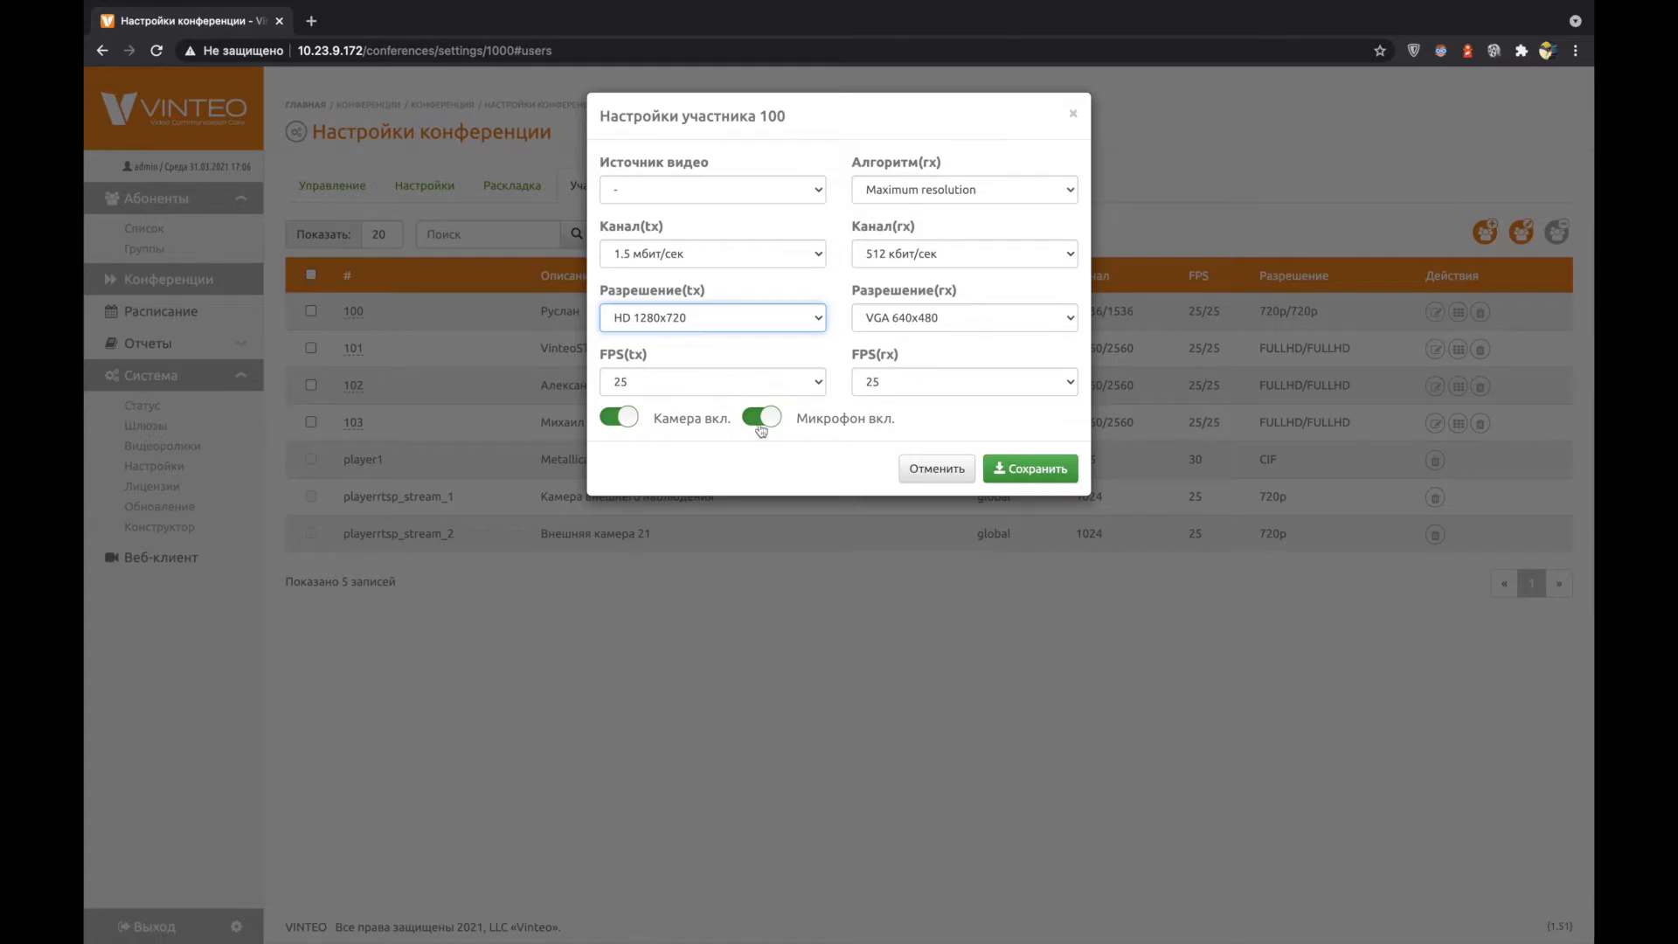
Step: Try switching participant 100's microphone and camera off and on, and leave the participant settings
click(763, 418)
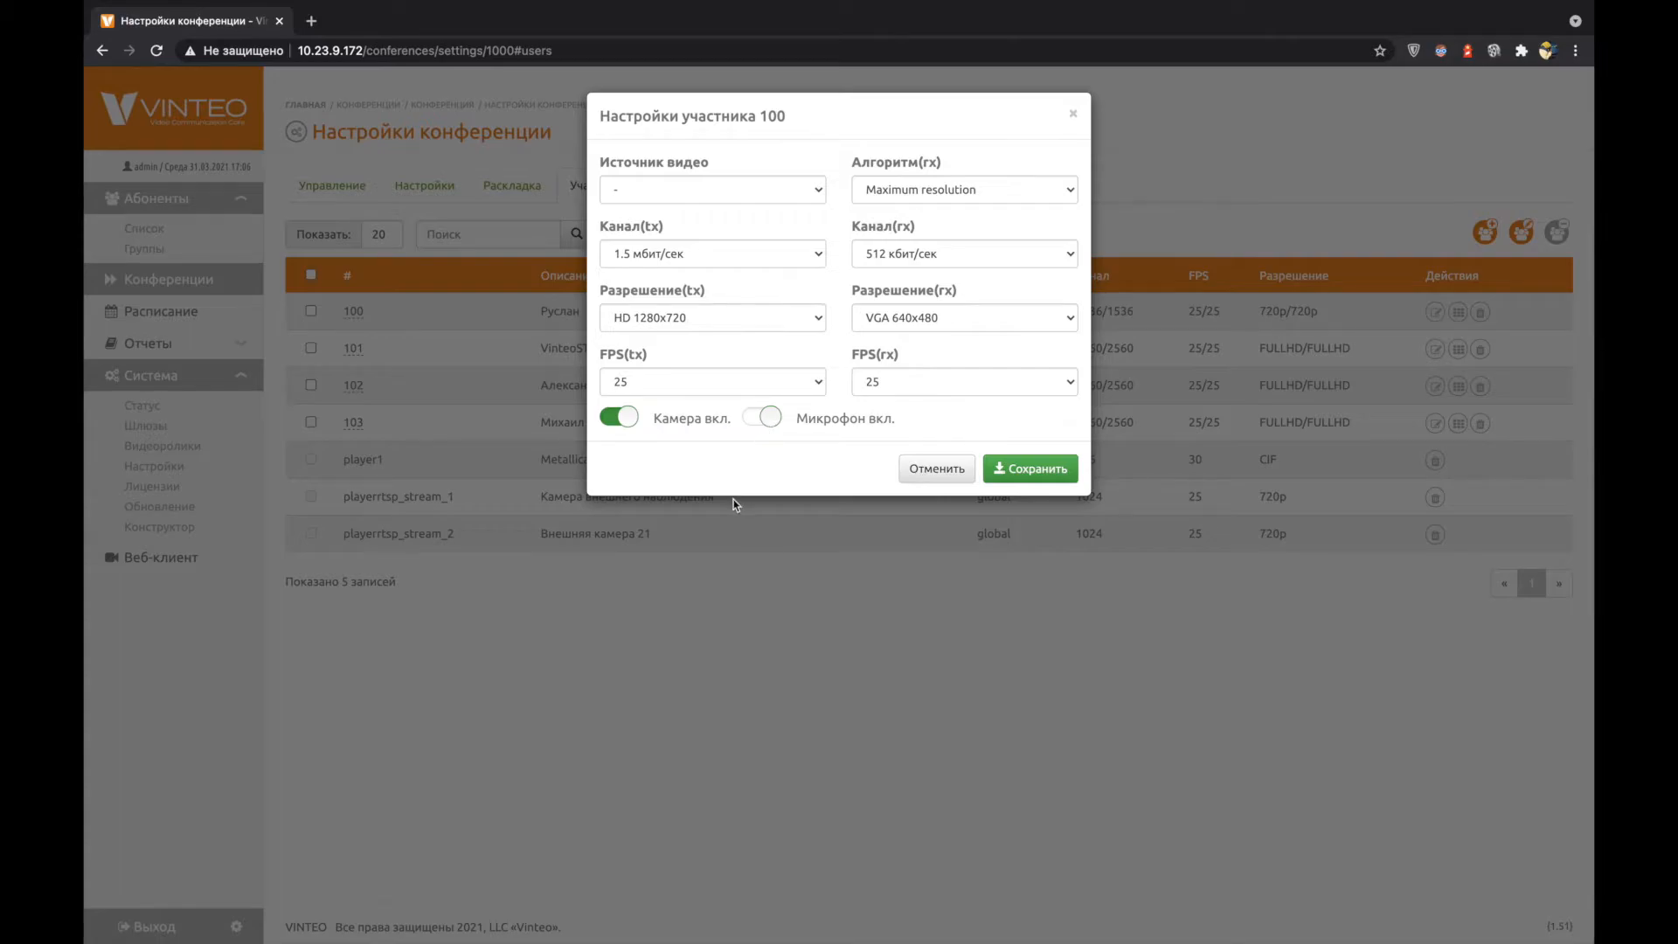
click(625, 421)
click(626, 423)
click(757, 420)
click(756, 420)
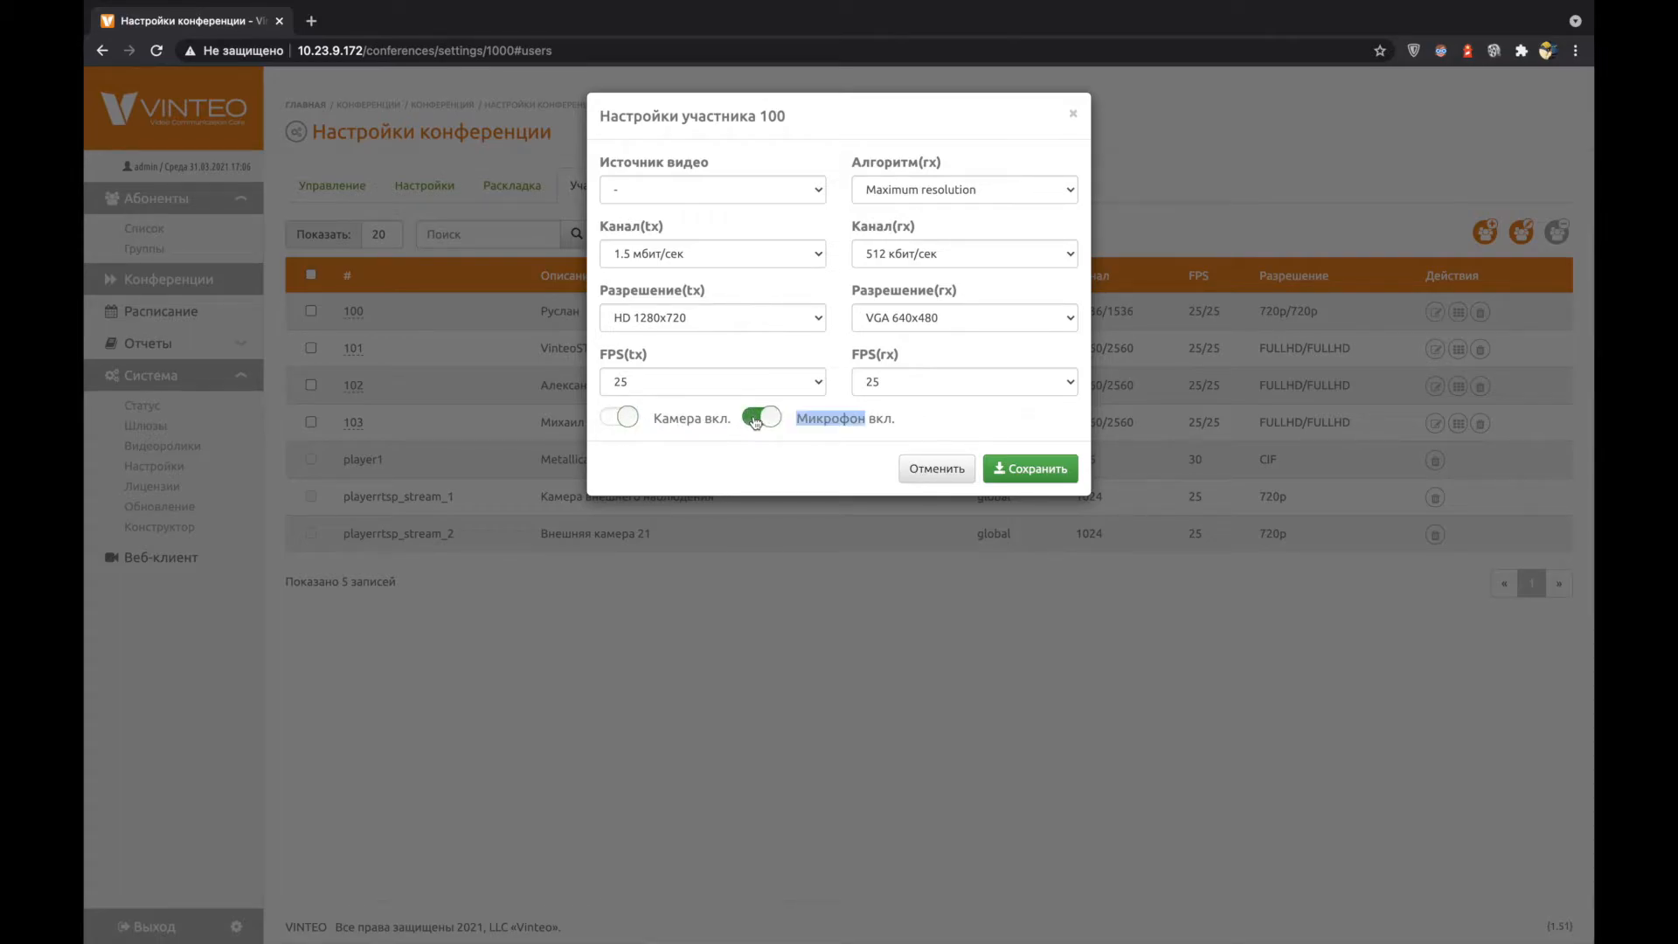
click(622, 425)
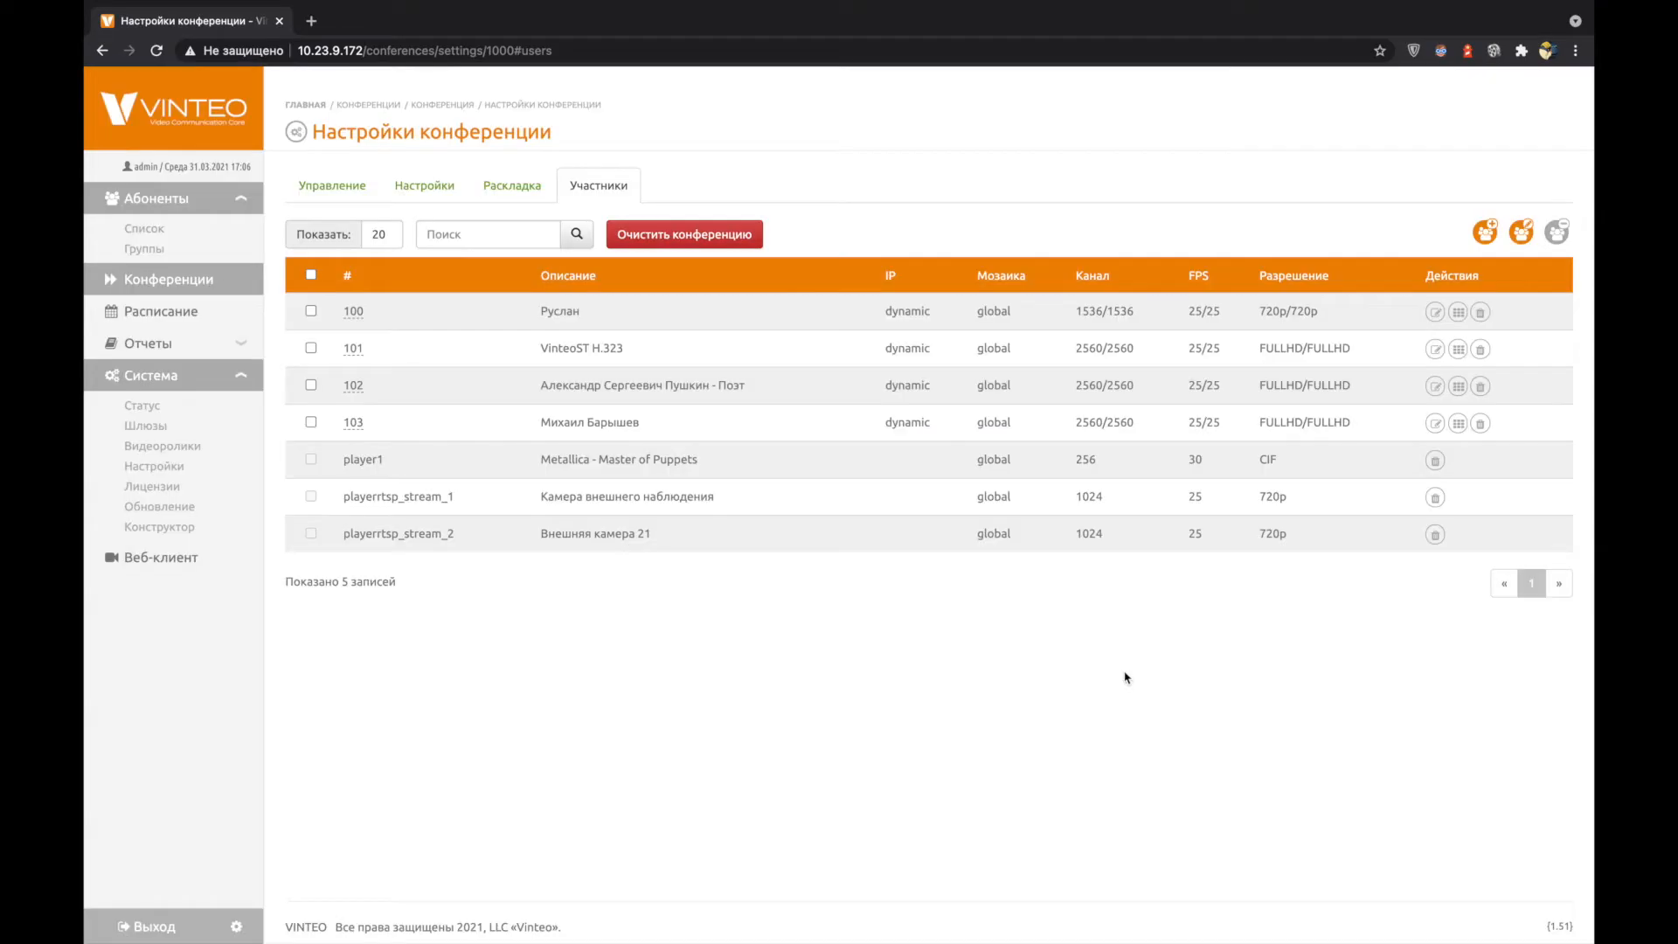
Step: Give participant 100 an individually selected layout instead of the shared conference layout and save it
click(1457, 313)
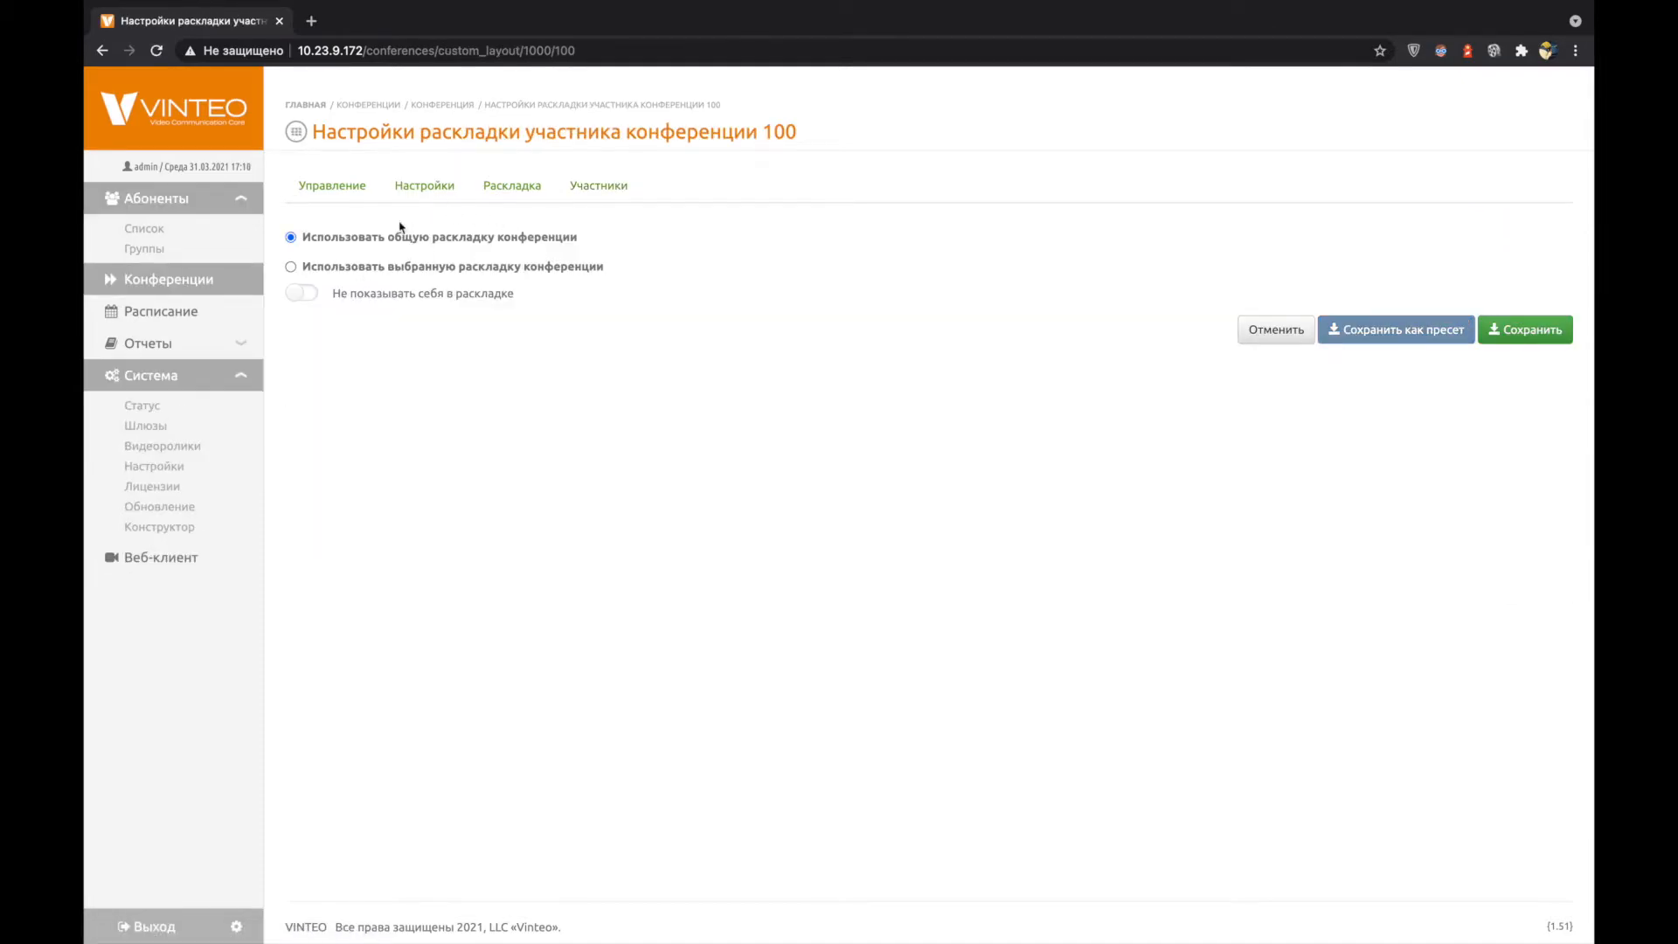
click(372, 267)
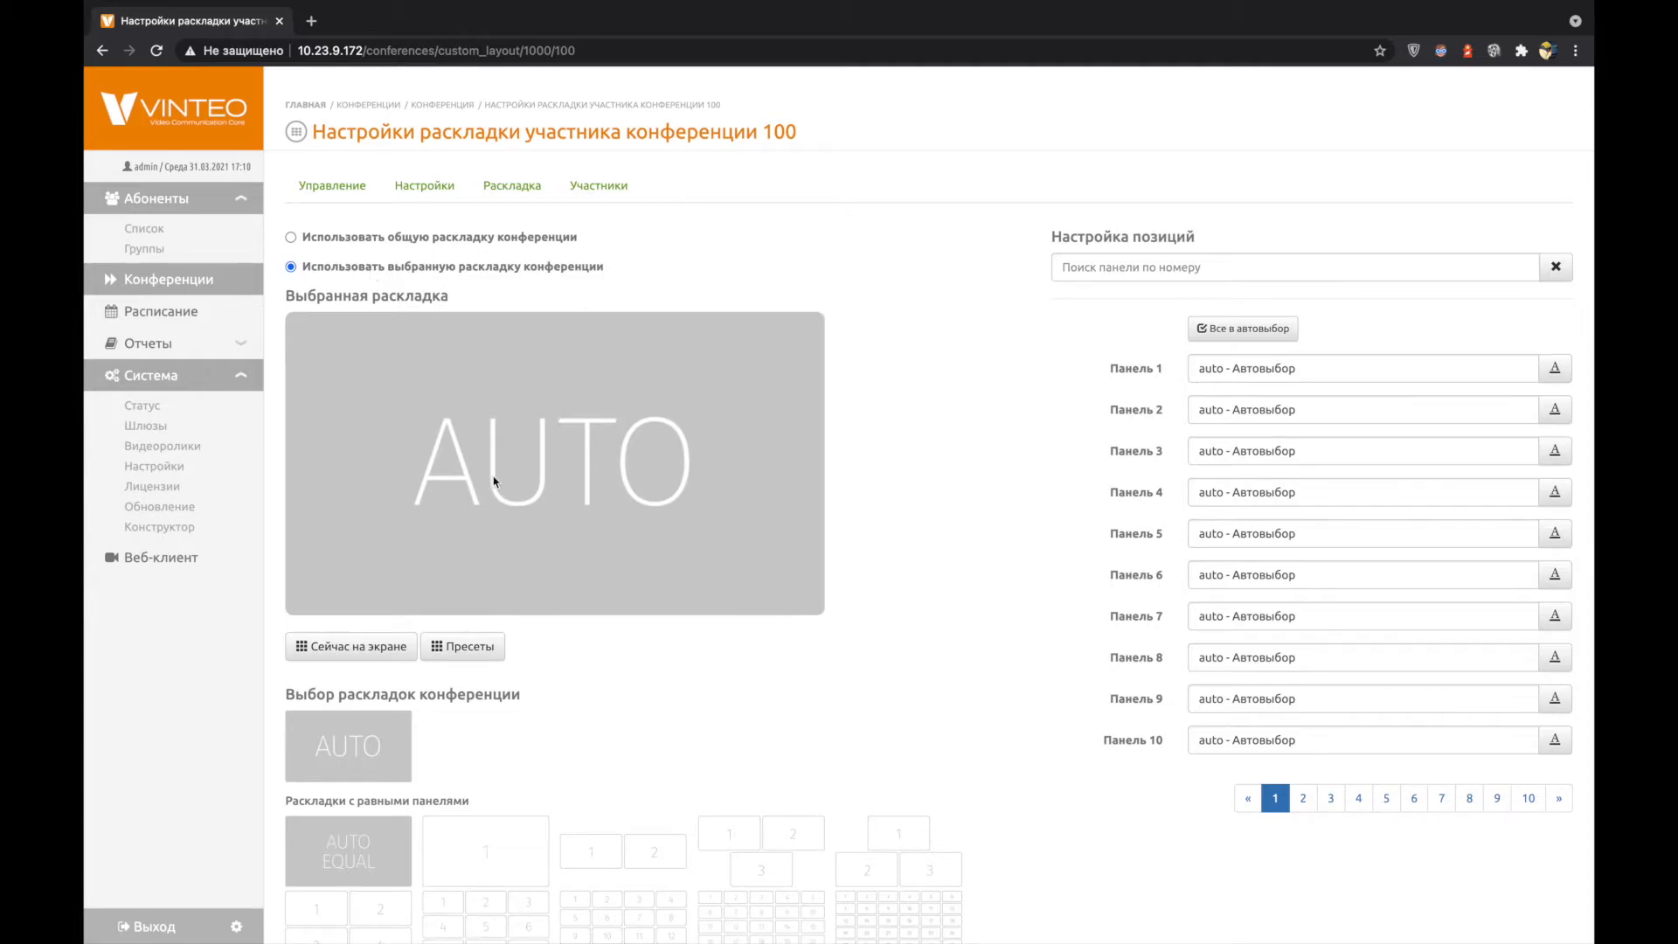
scroll(714, 672, down, 6)
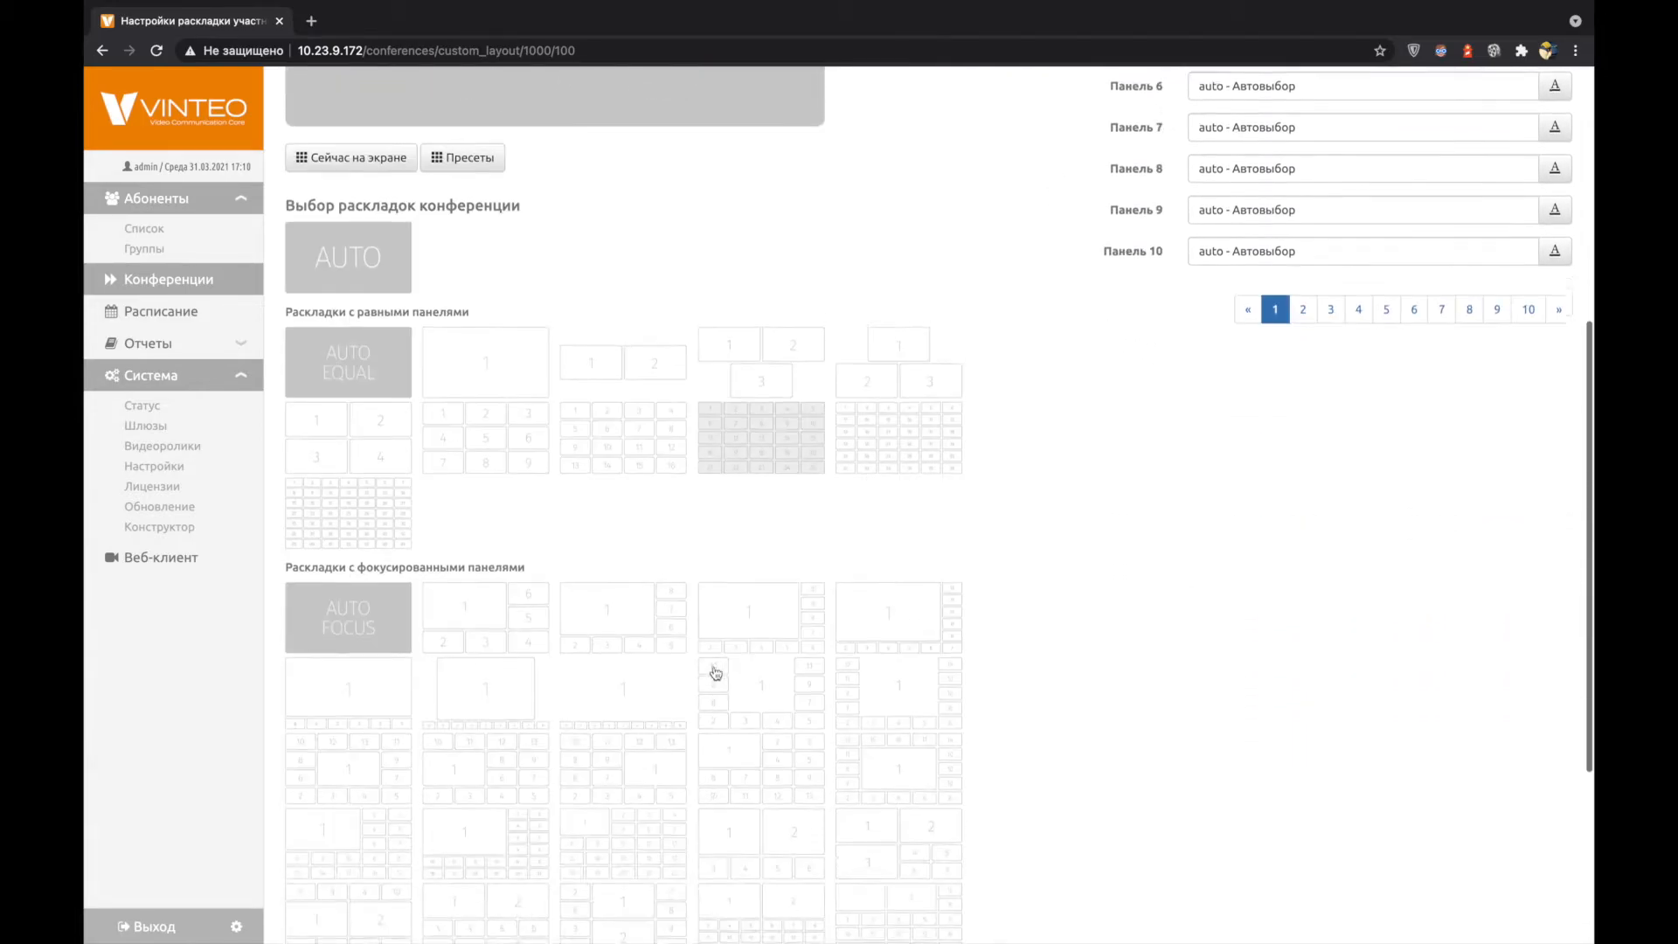
scroll(714, 672, down, 3)
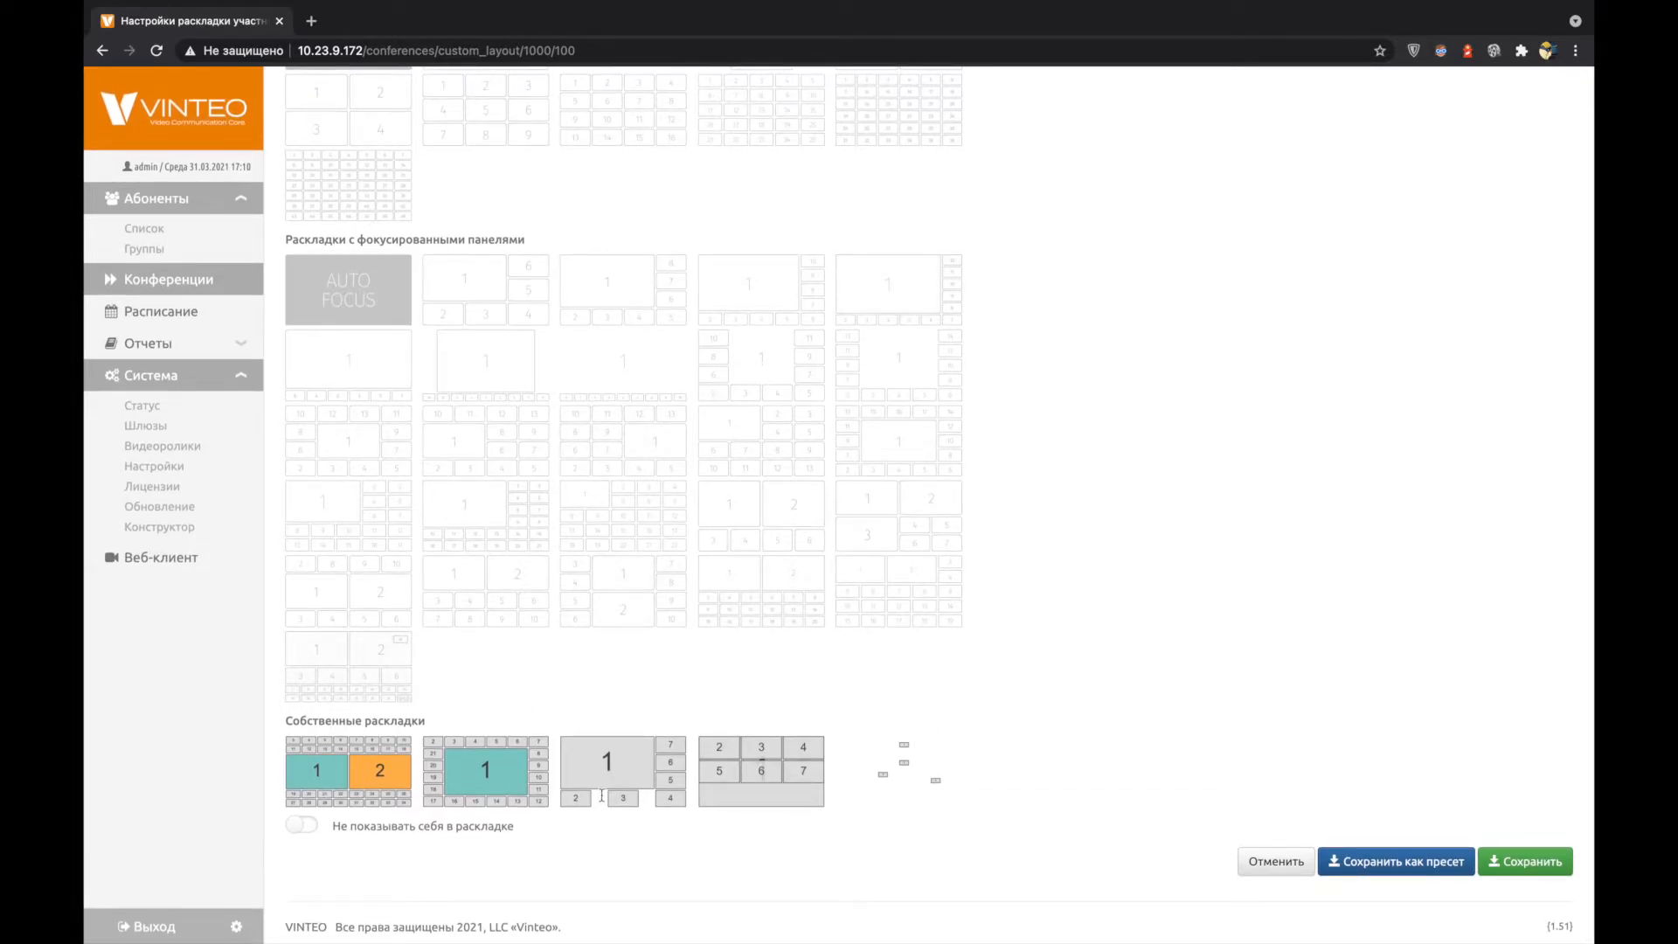
scroll(639, 788, up, 1)
scroll(639, 788, up, 9)
scroll(639, 788, down, 9)
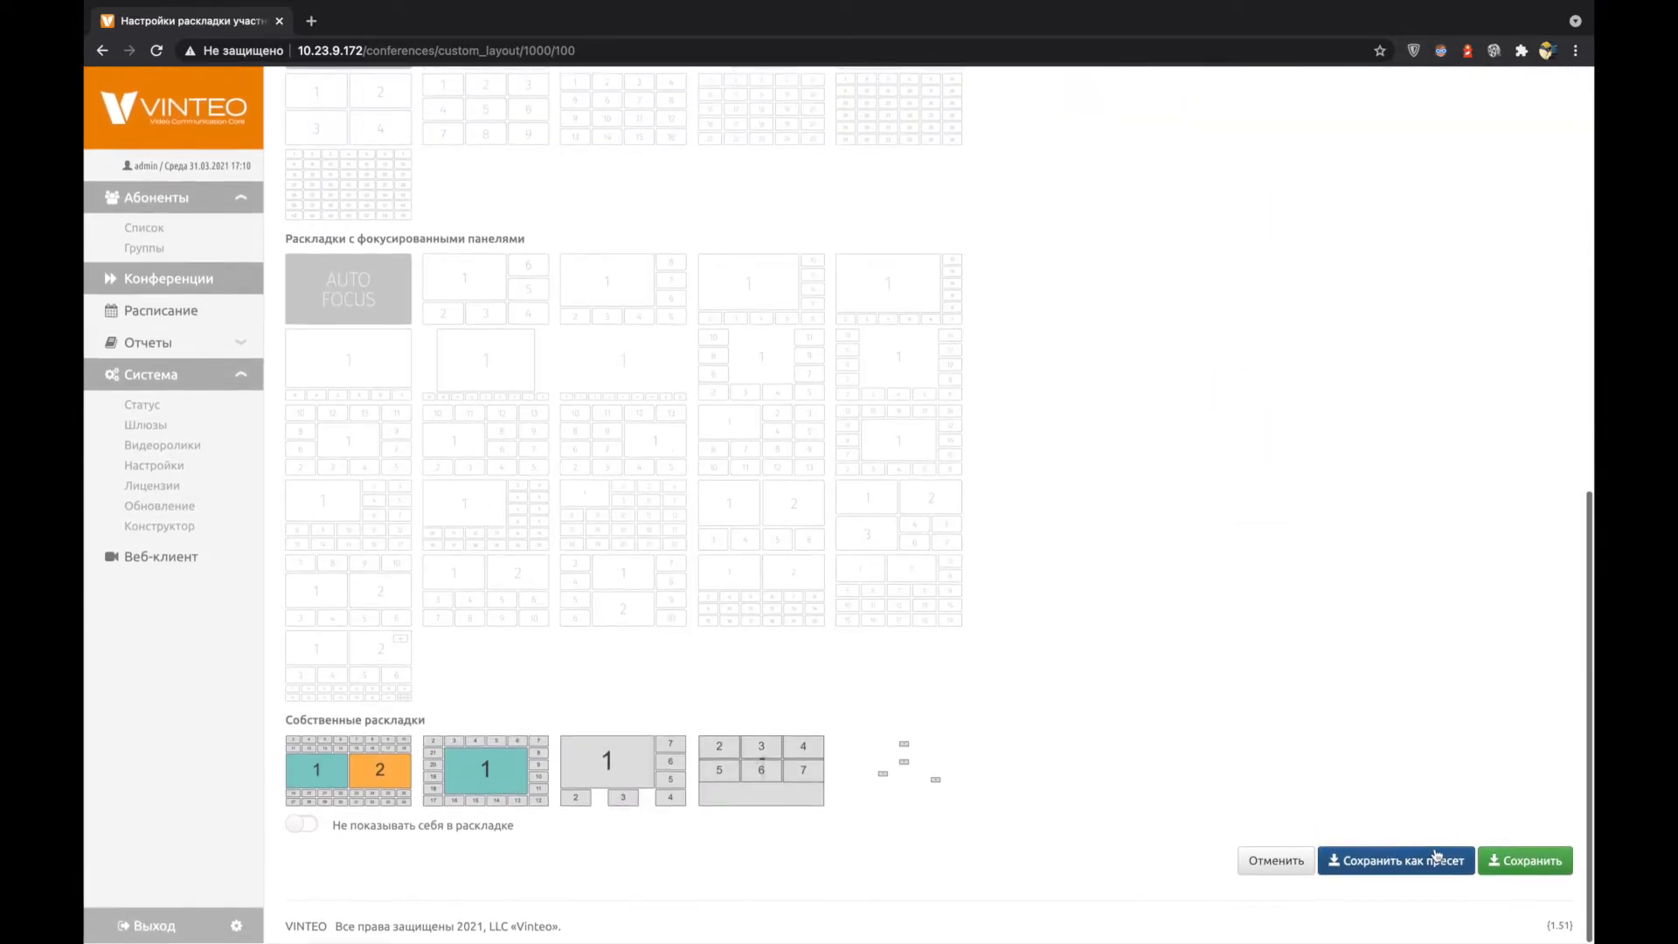
click(1505, 858)
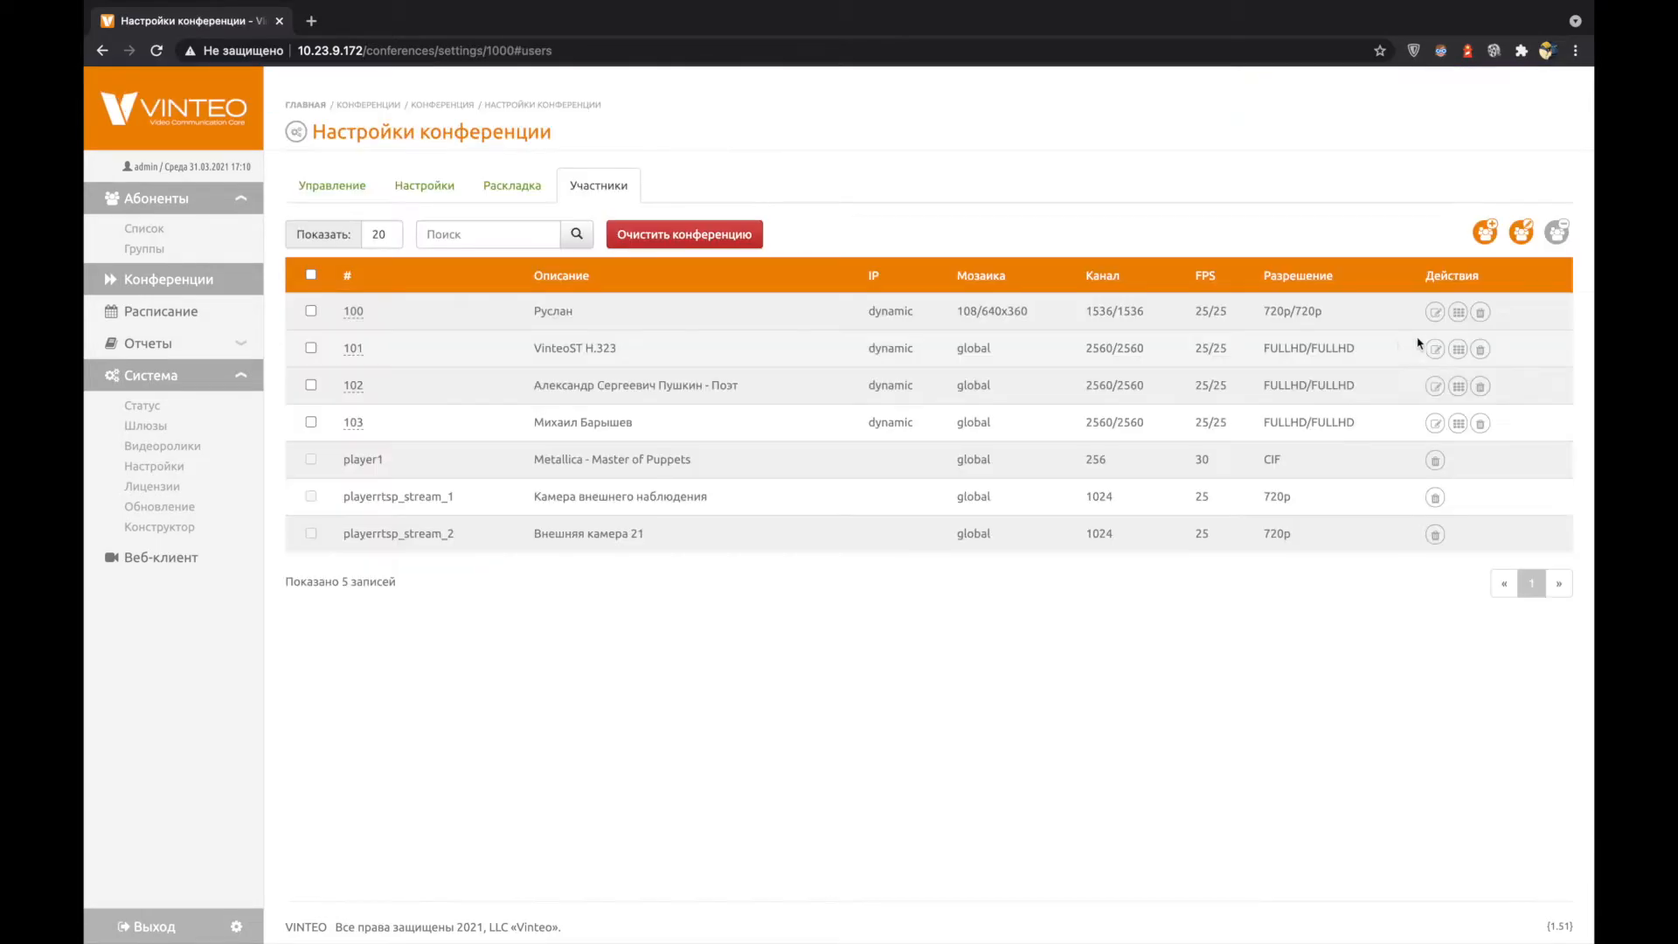
Step: Start removing participant 100 from the conference and cancel the removal
click(1480, 312)
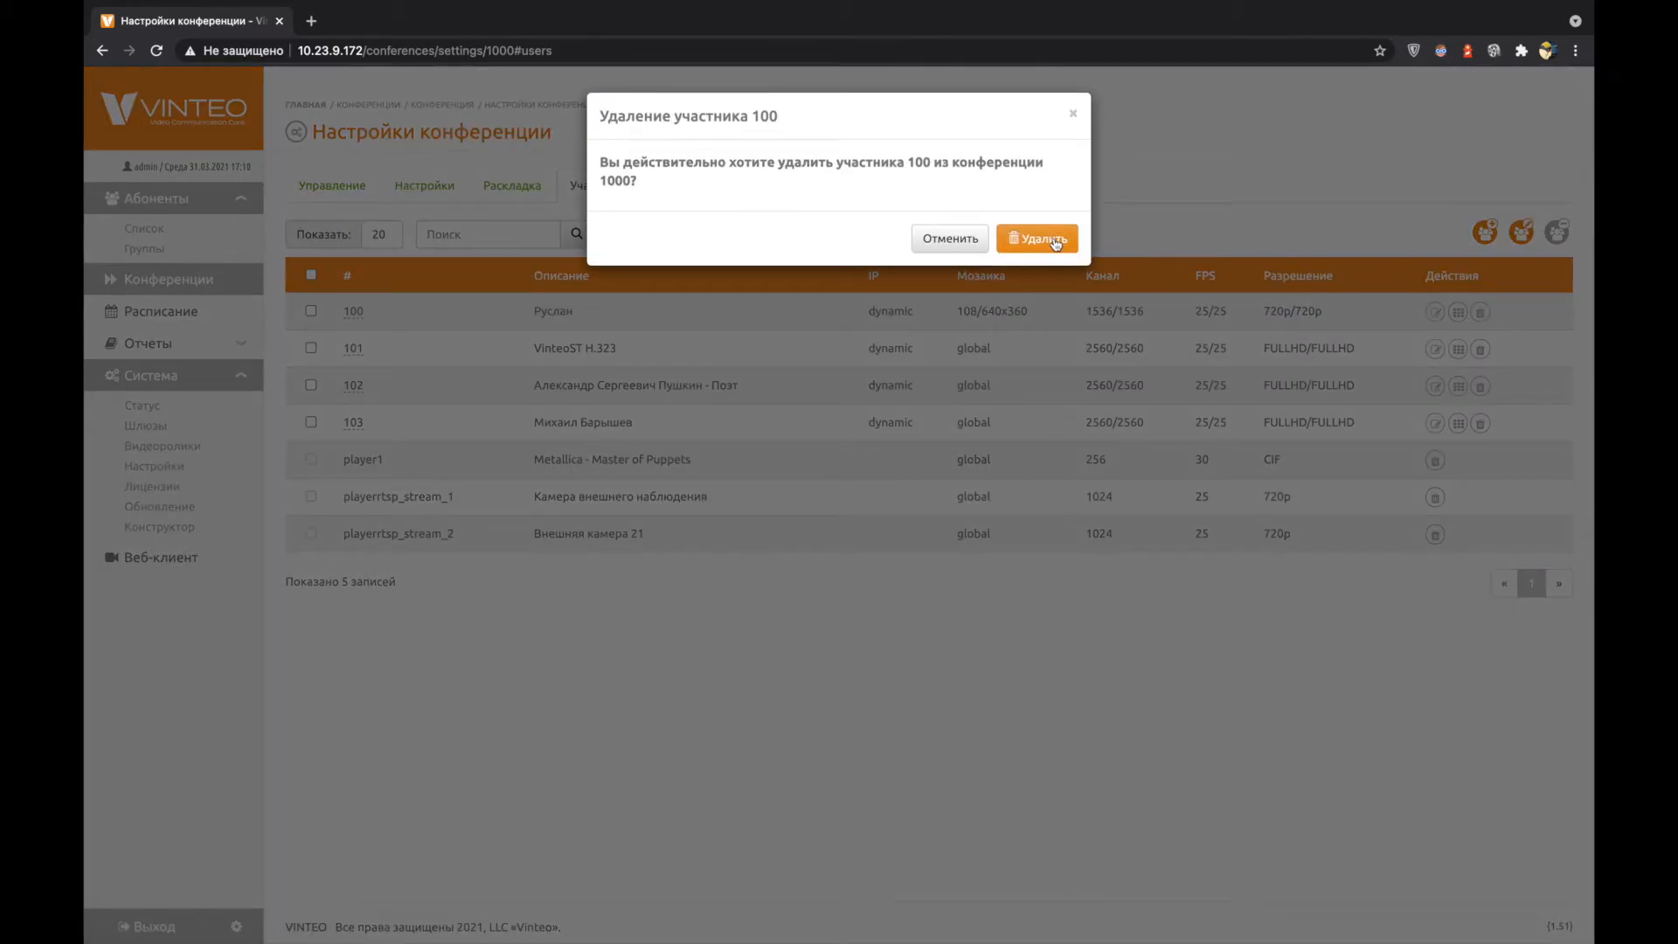
click(951, 244)
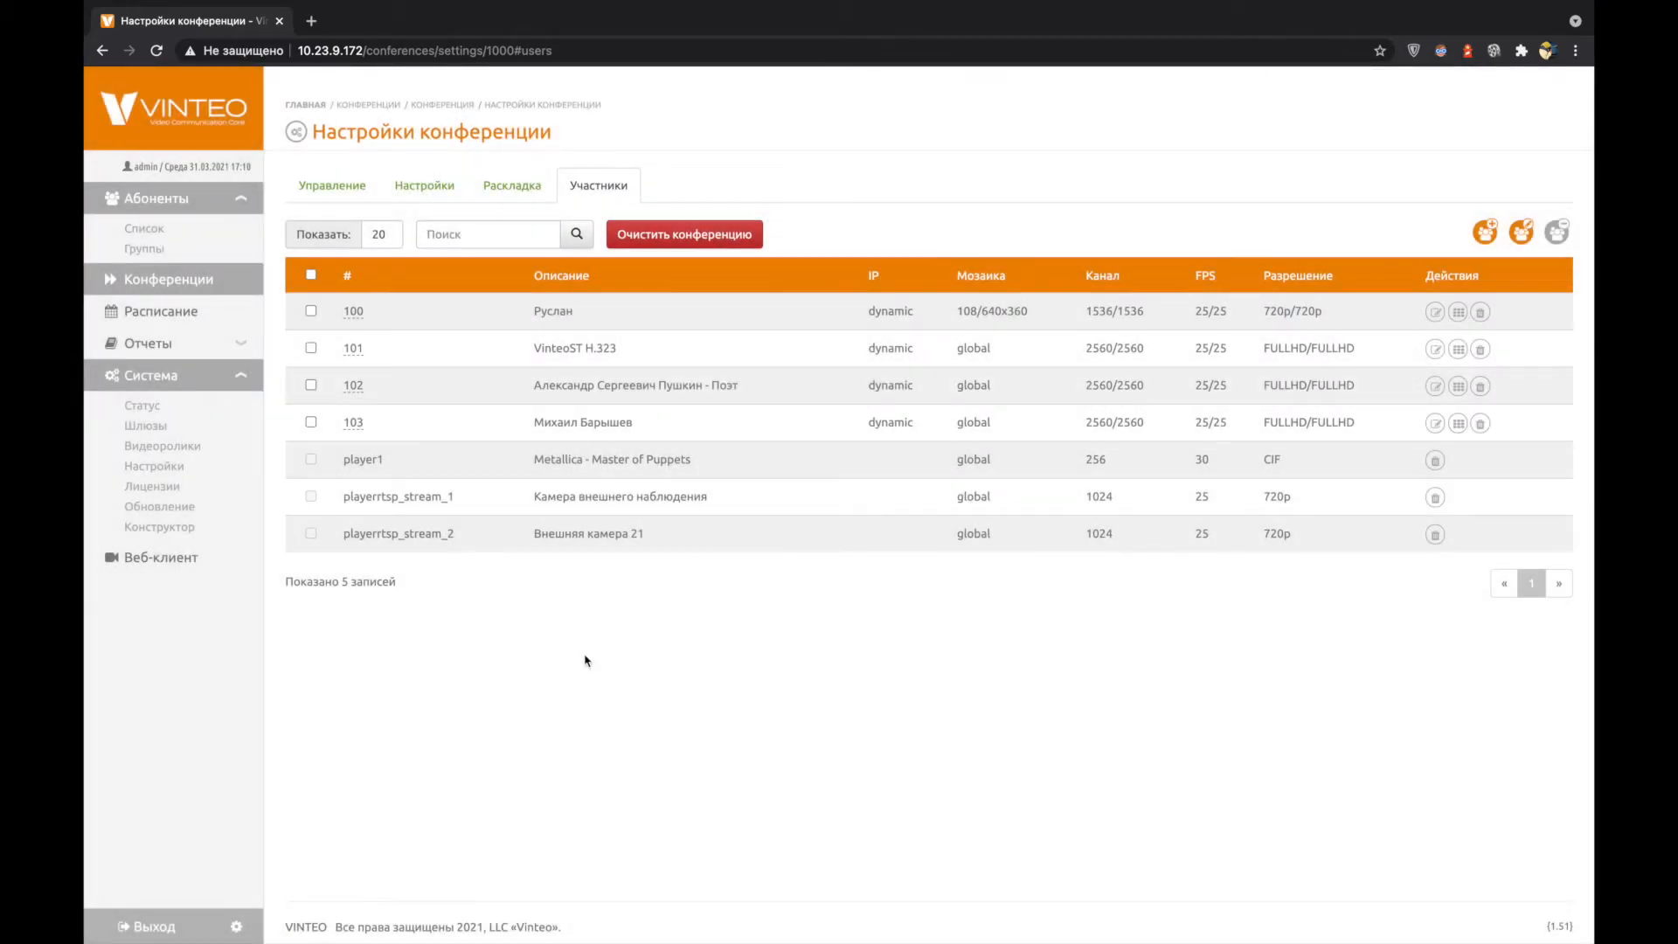
Step: Select all participants for group editing and review the channel width, resolution and frame rate options
click(310, 274)
click(1525, 234)
click(749, 220)
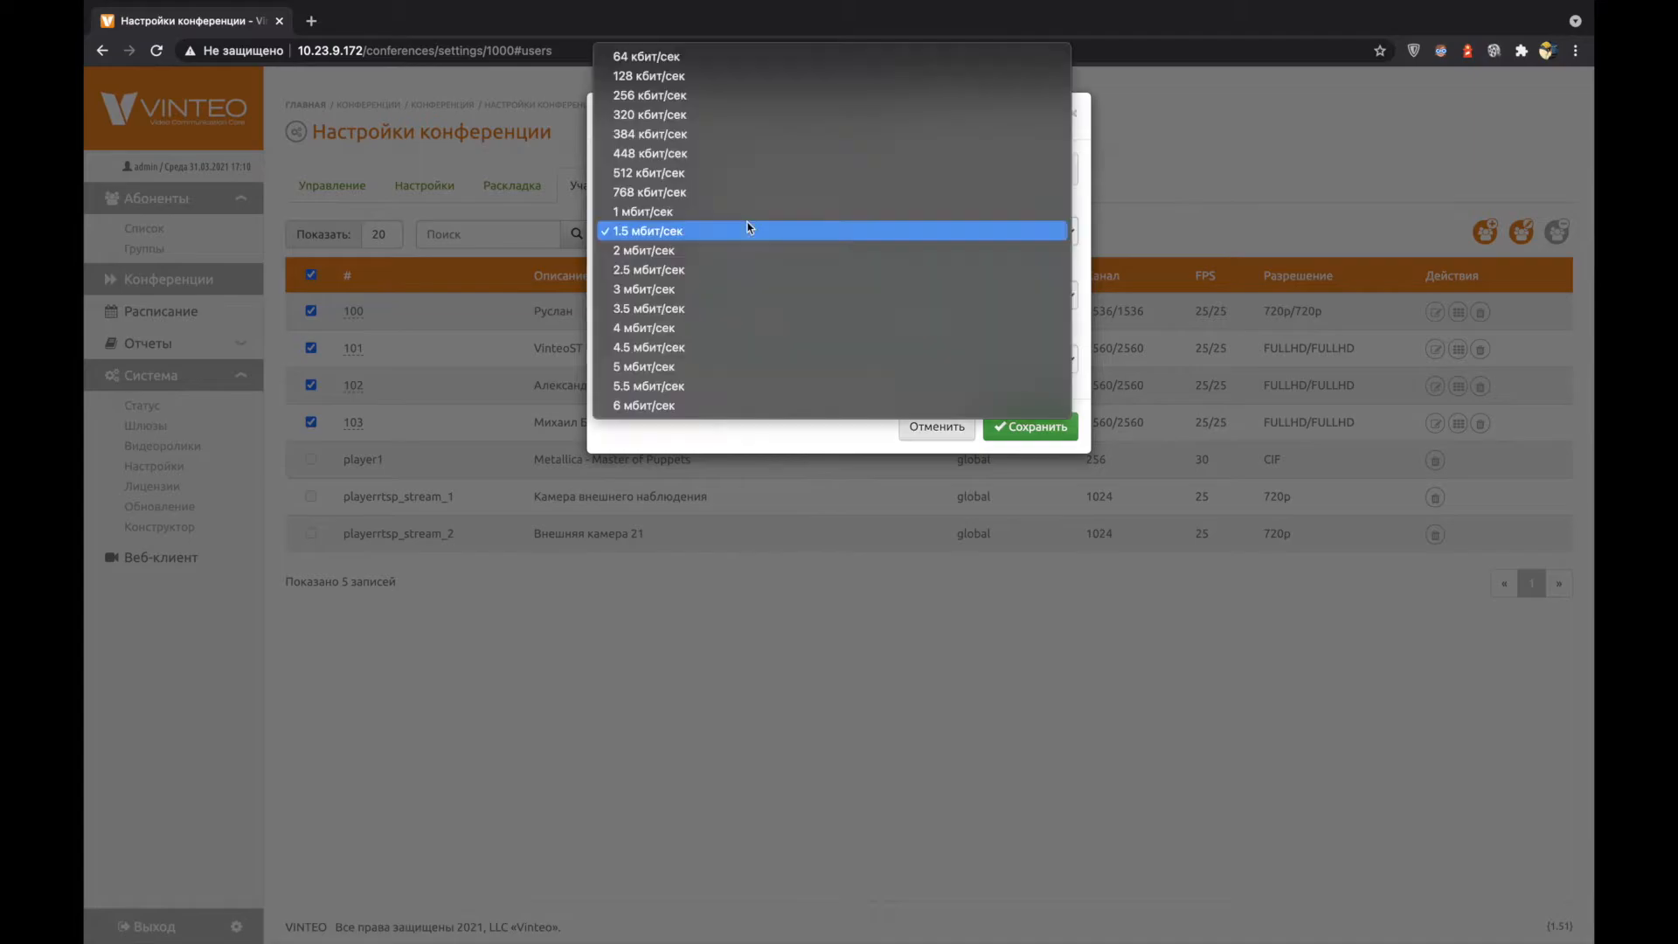
click(734, 290)
click(680, 296)
click(683, 298)
click(685, 356)
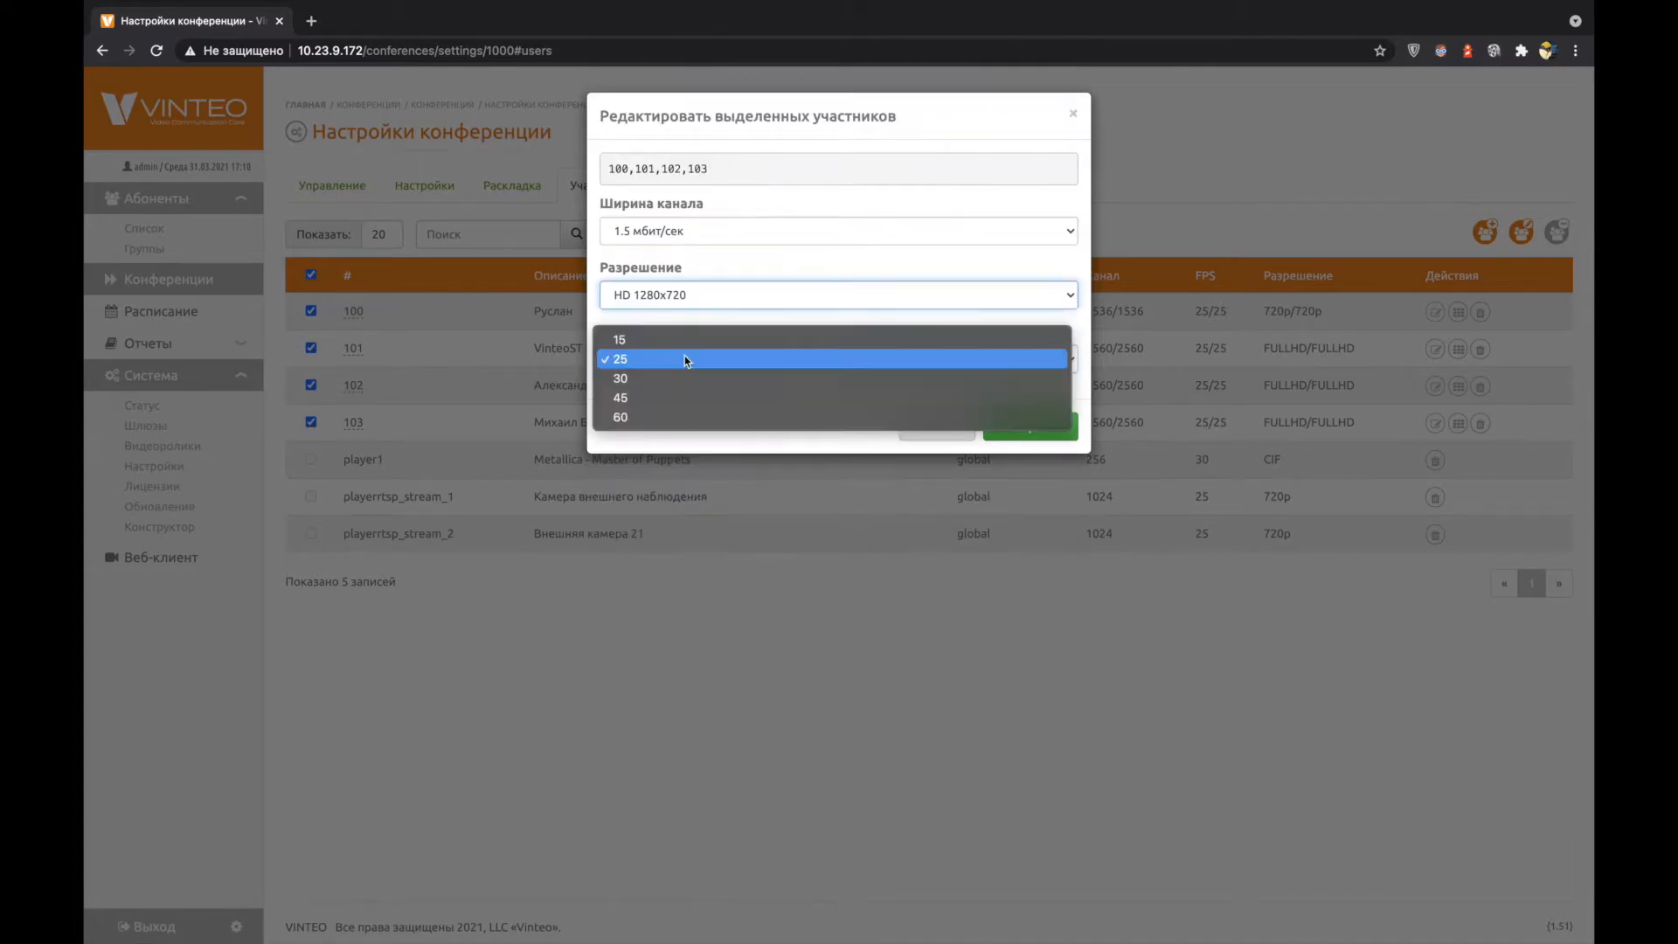
Step: Return to conference control, open the conference's end date and time, and apply 2021-04-01 3:29
click(344, 250)
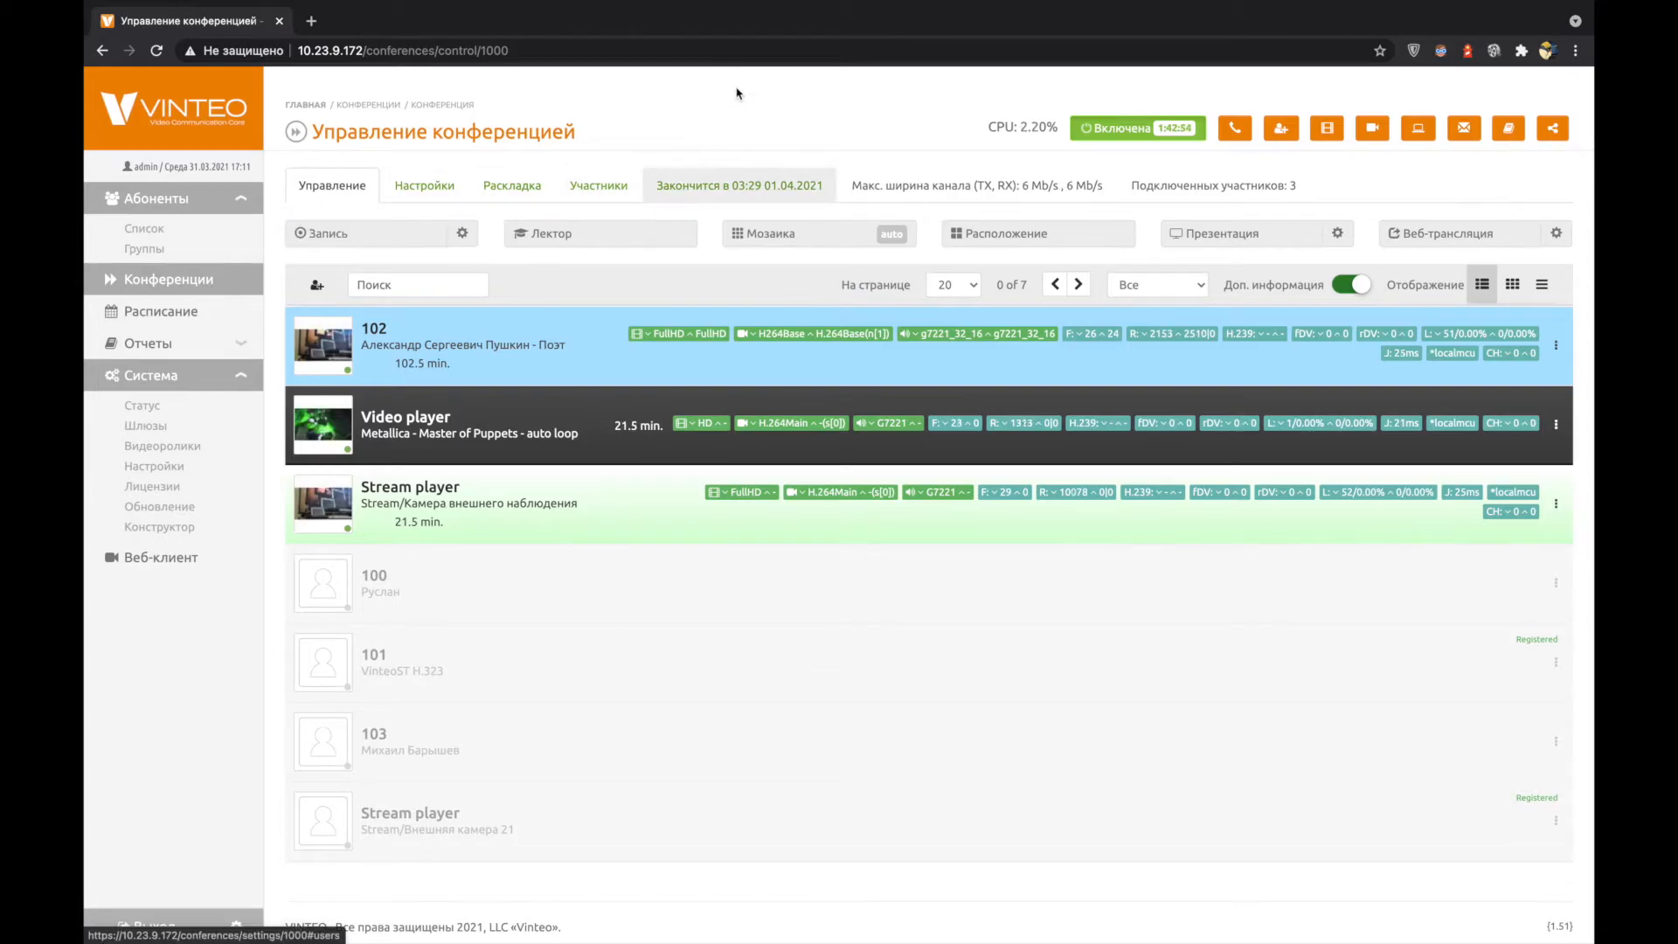
click(778, 194)
click(775, 187)
click(942, 232)
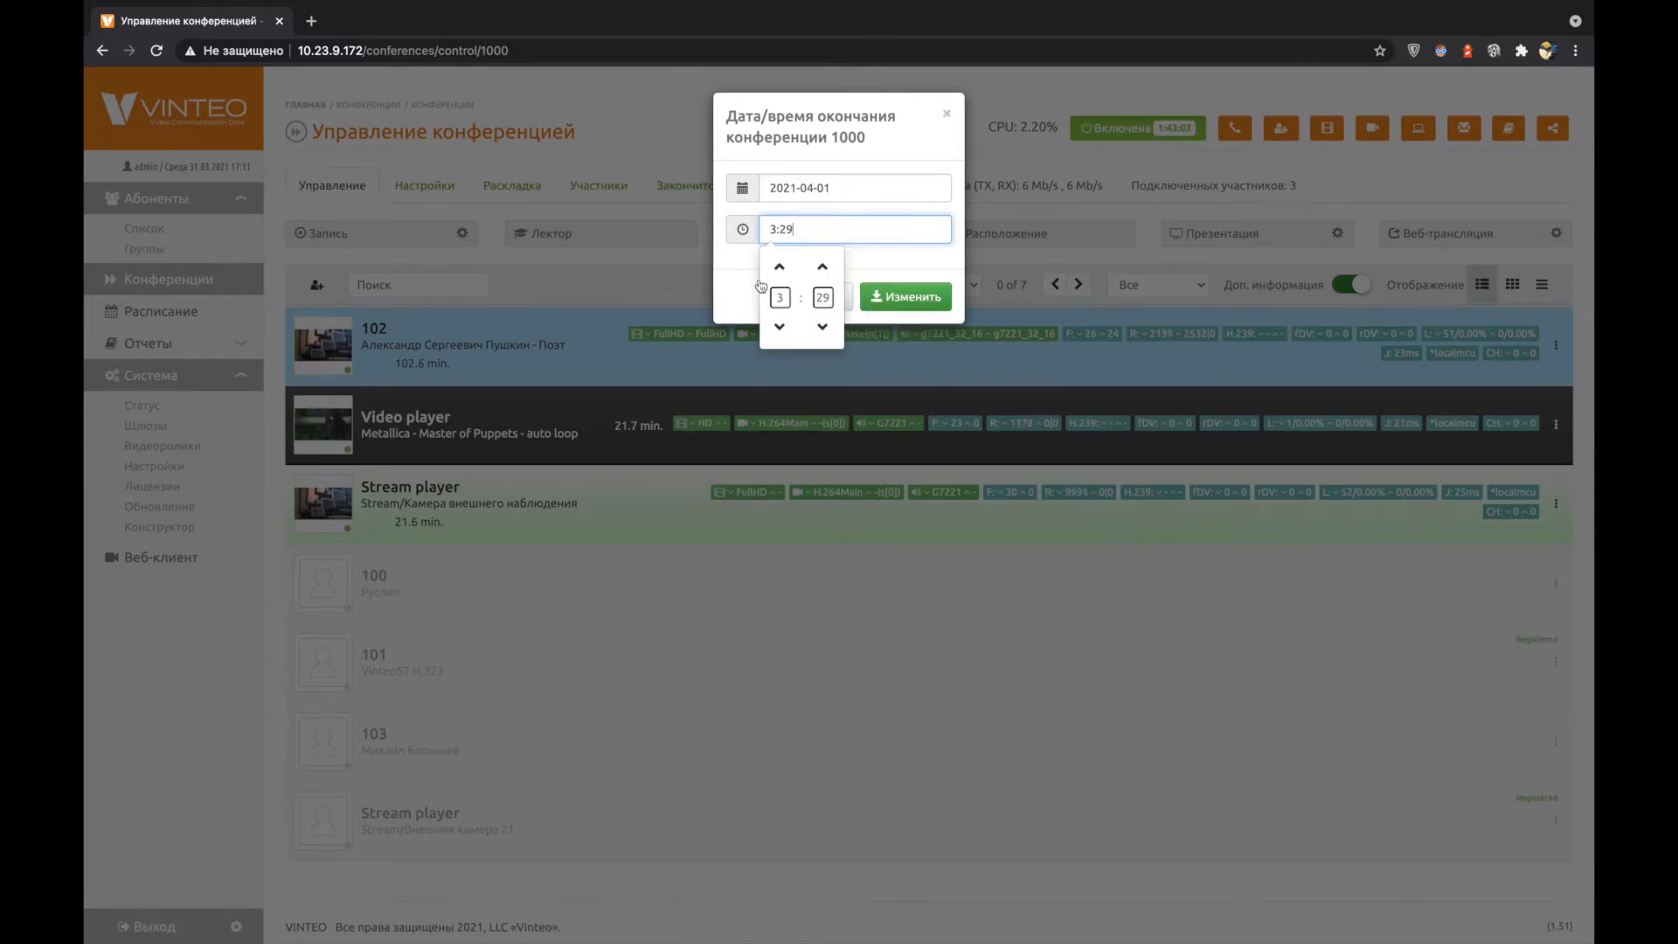
click(905, 296)
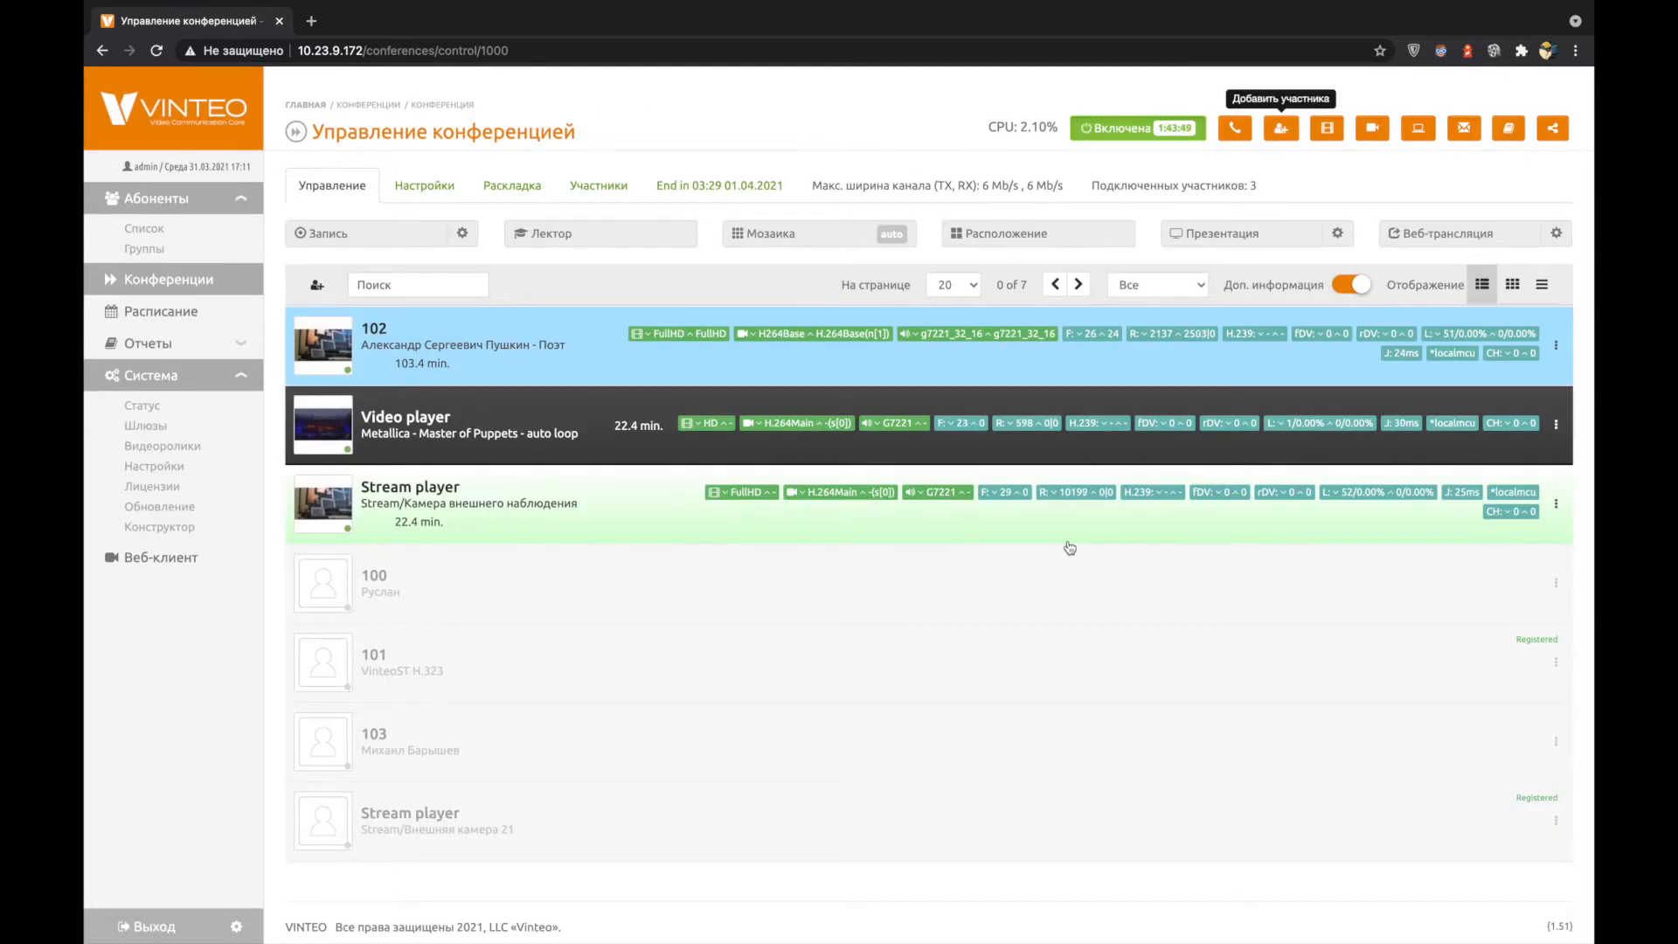
Step: Search the conference's participant list by number 102, and by the participant's surname
click(433, 286)
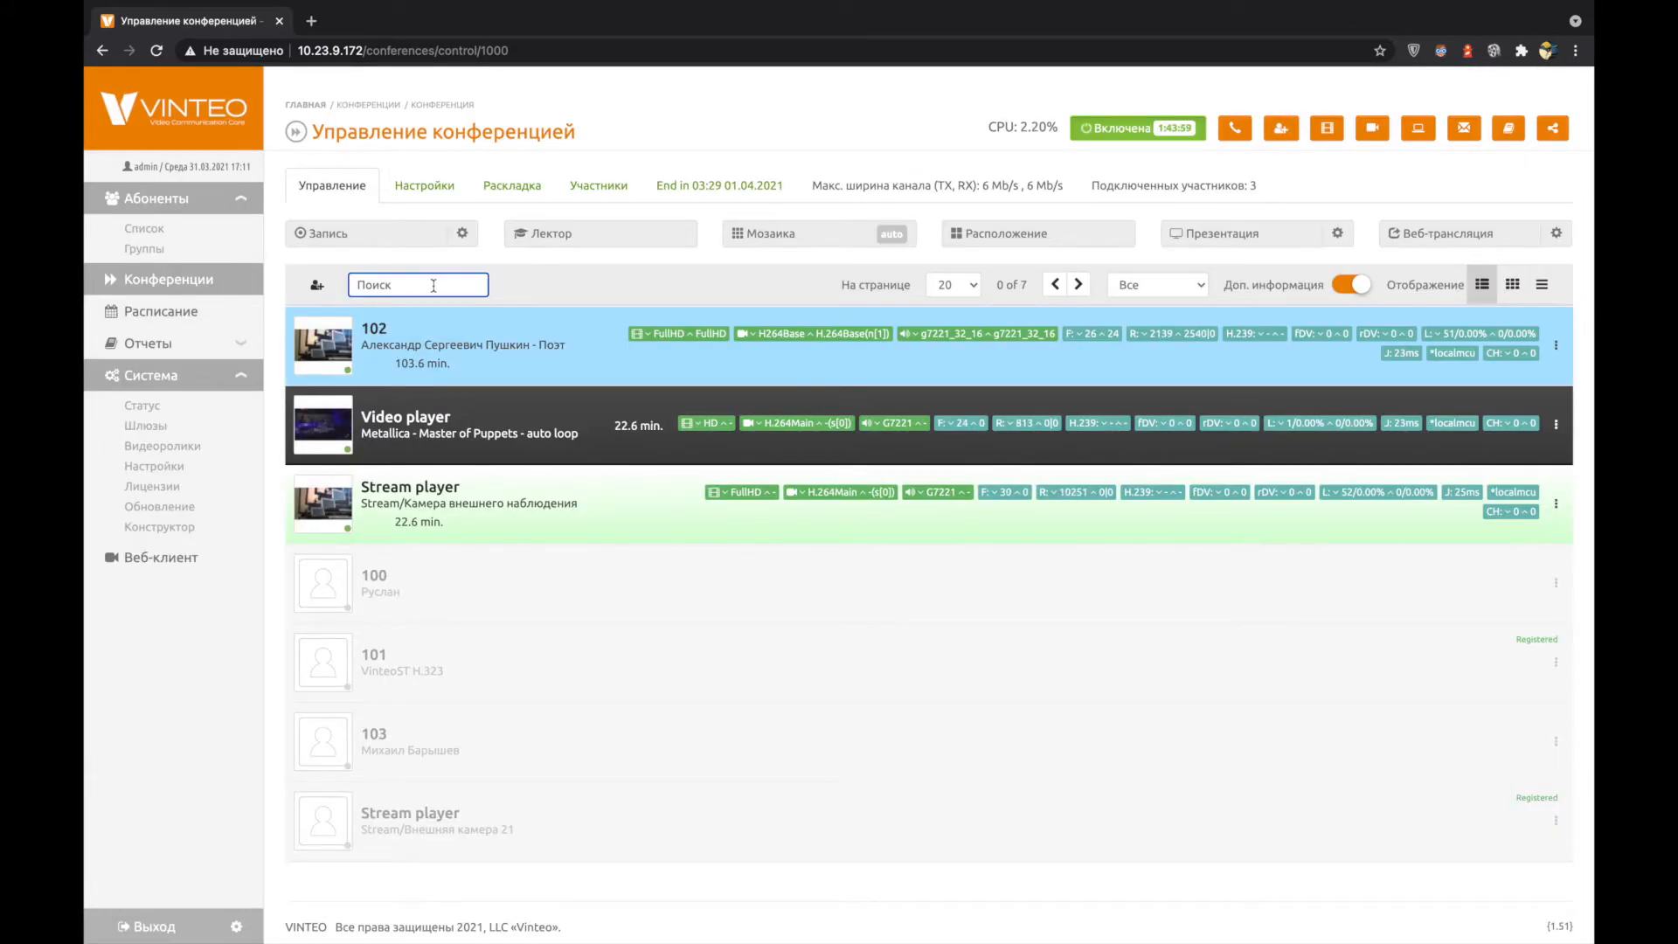
text(102)
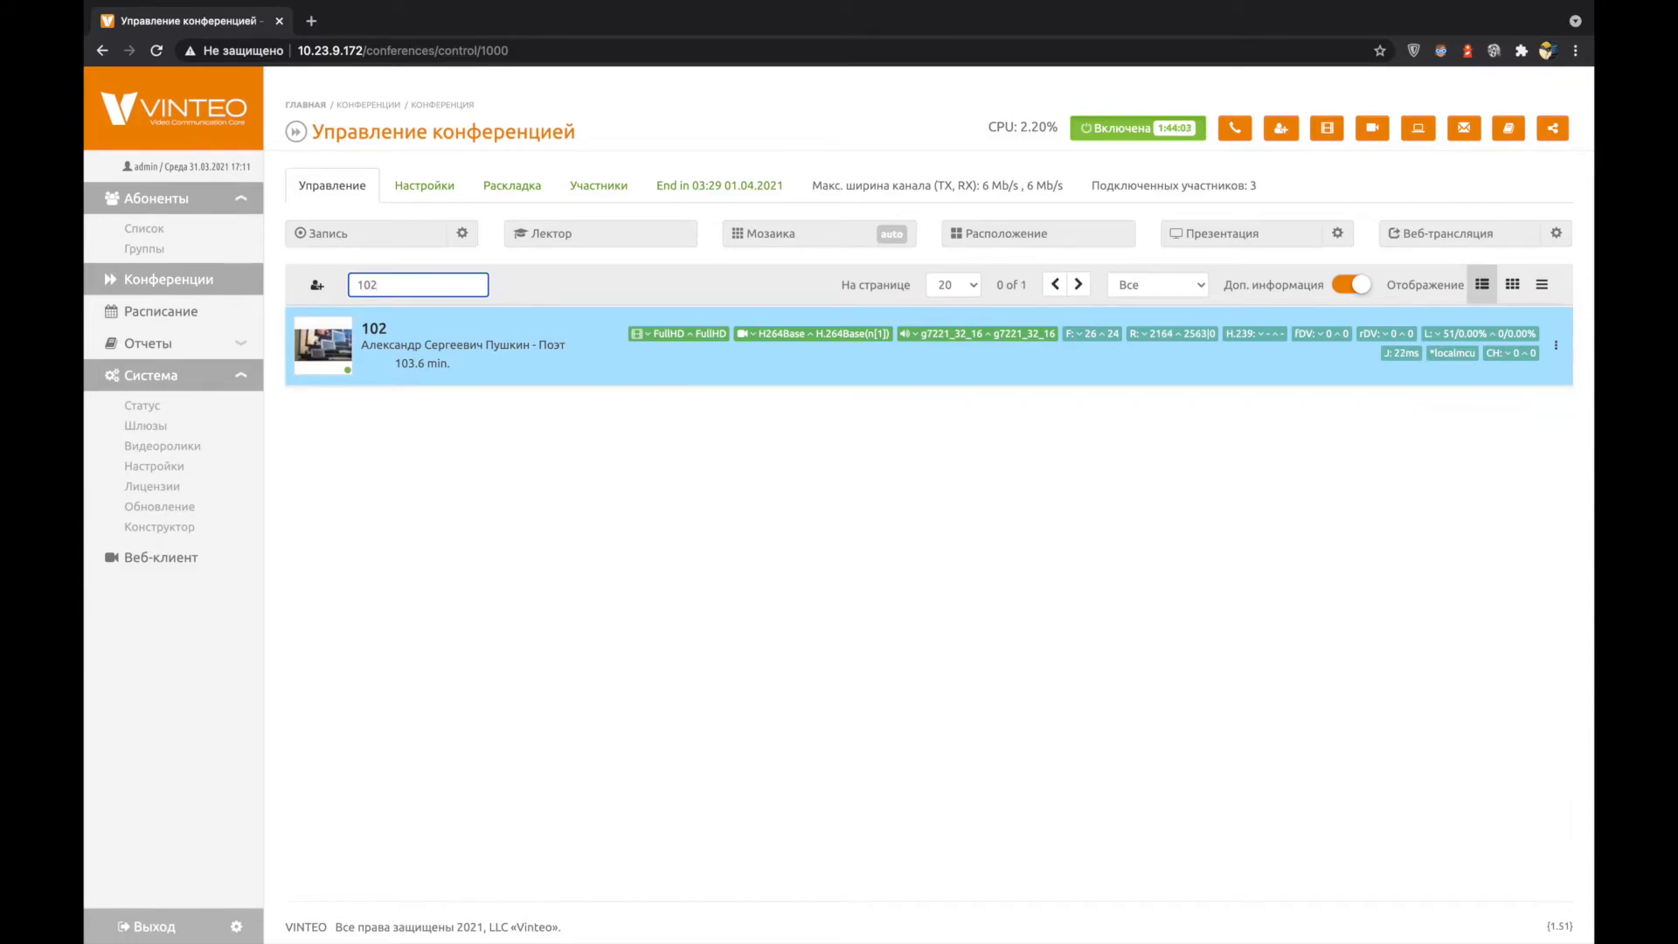
double_click(410, 284)
text(Пушкин)
key(BackSpace)
key(BackSpace)
key(BackSpace)
key(BackSpace)
key(BackSpace)
key(BackSpace)
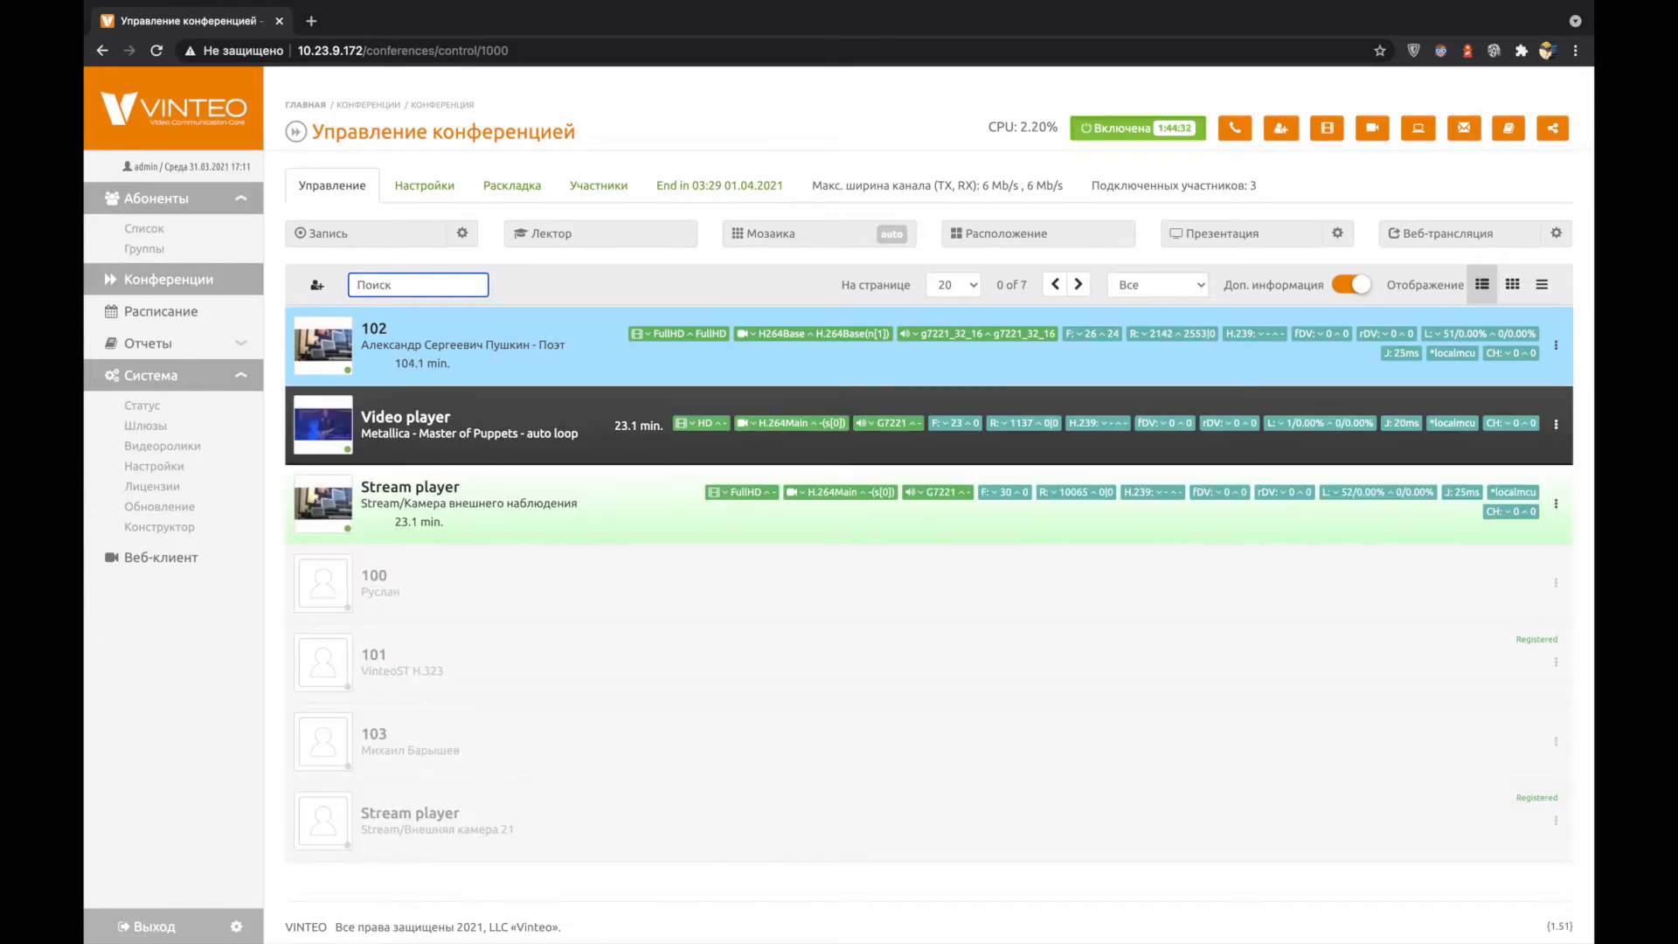
text(пушкин)
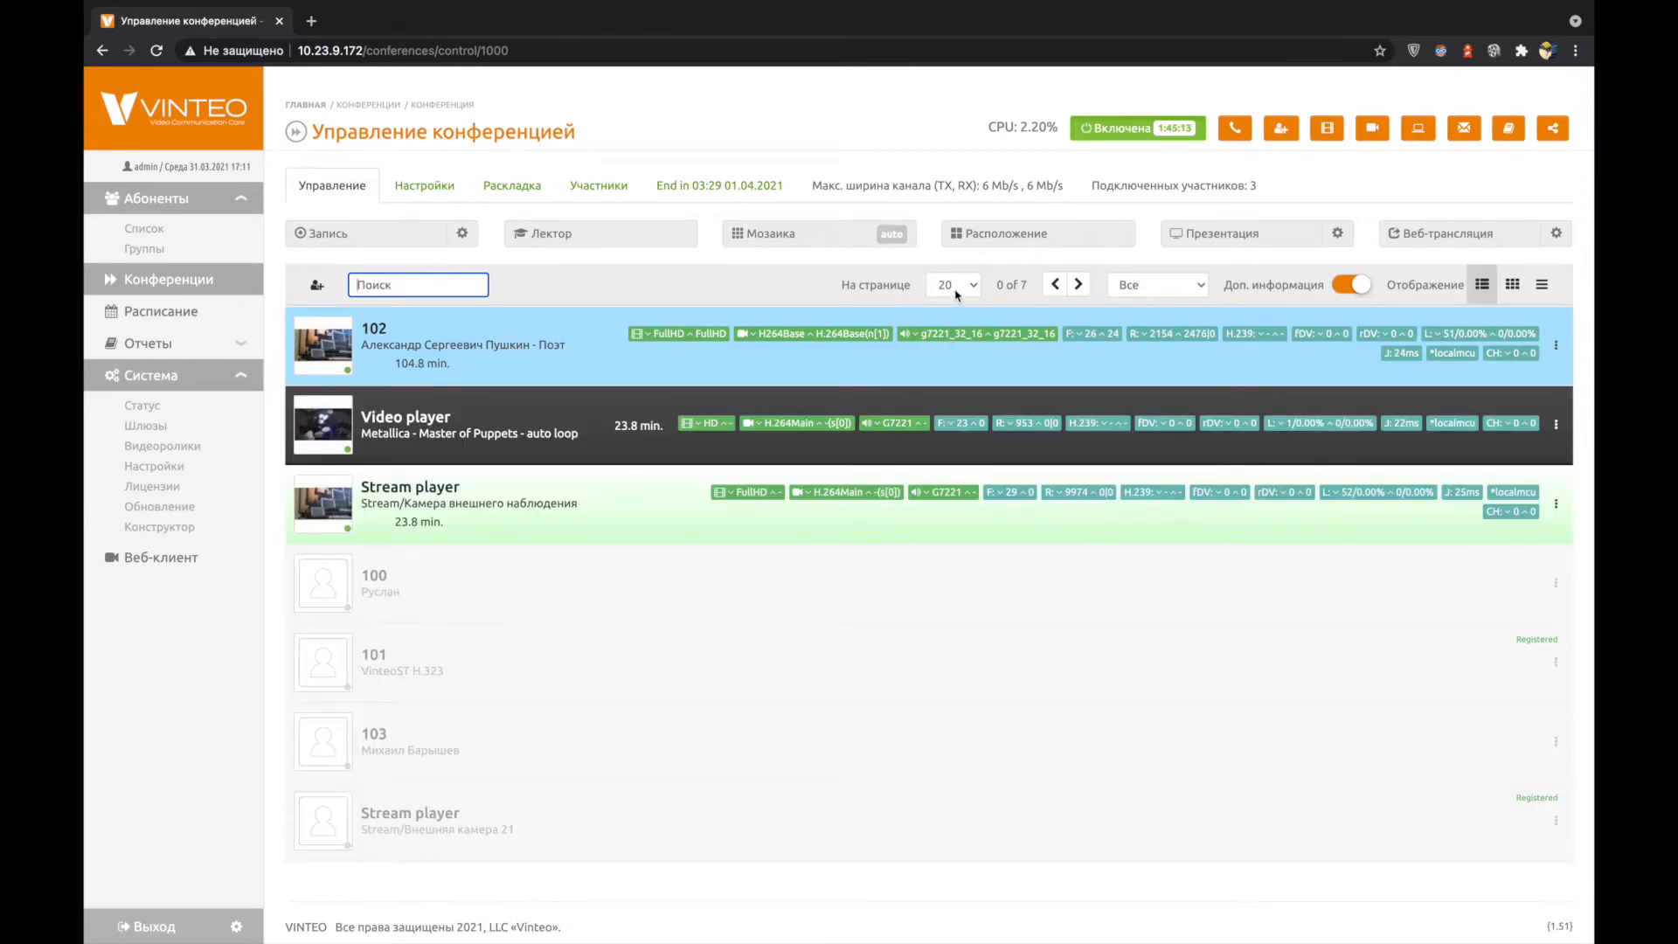
Step: Set the participant list to 500 entries per page and try the На экране and На всех экранах filters
click(957, 293)
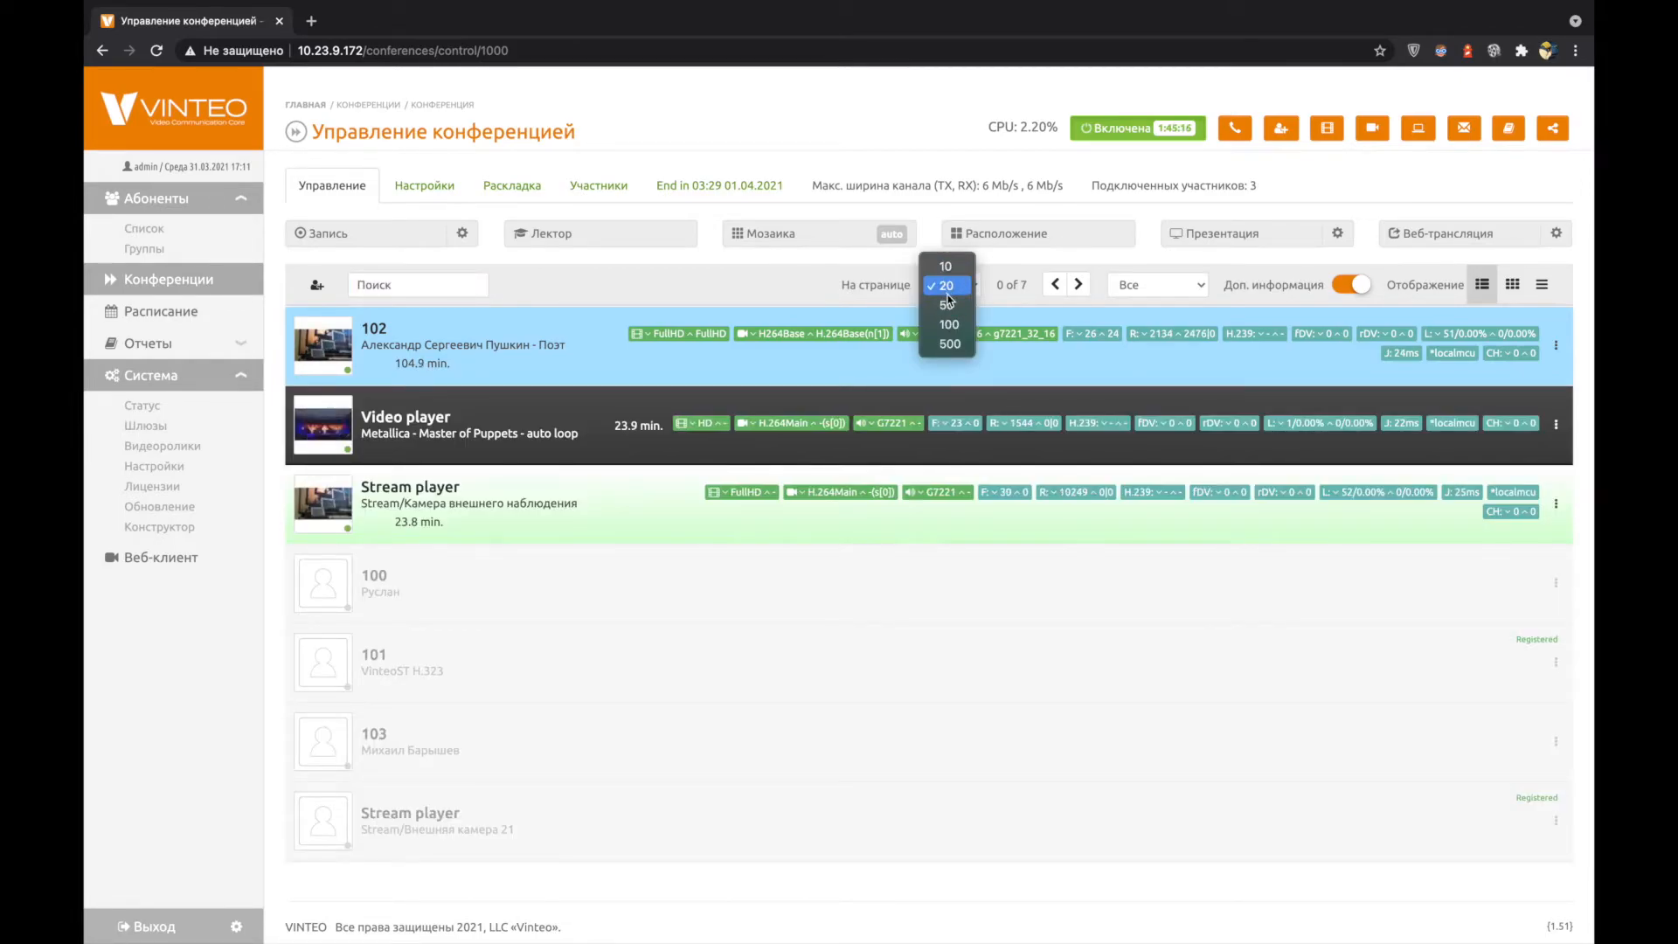
click(950, 343)
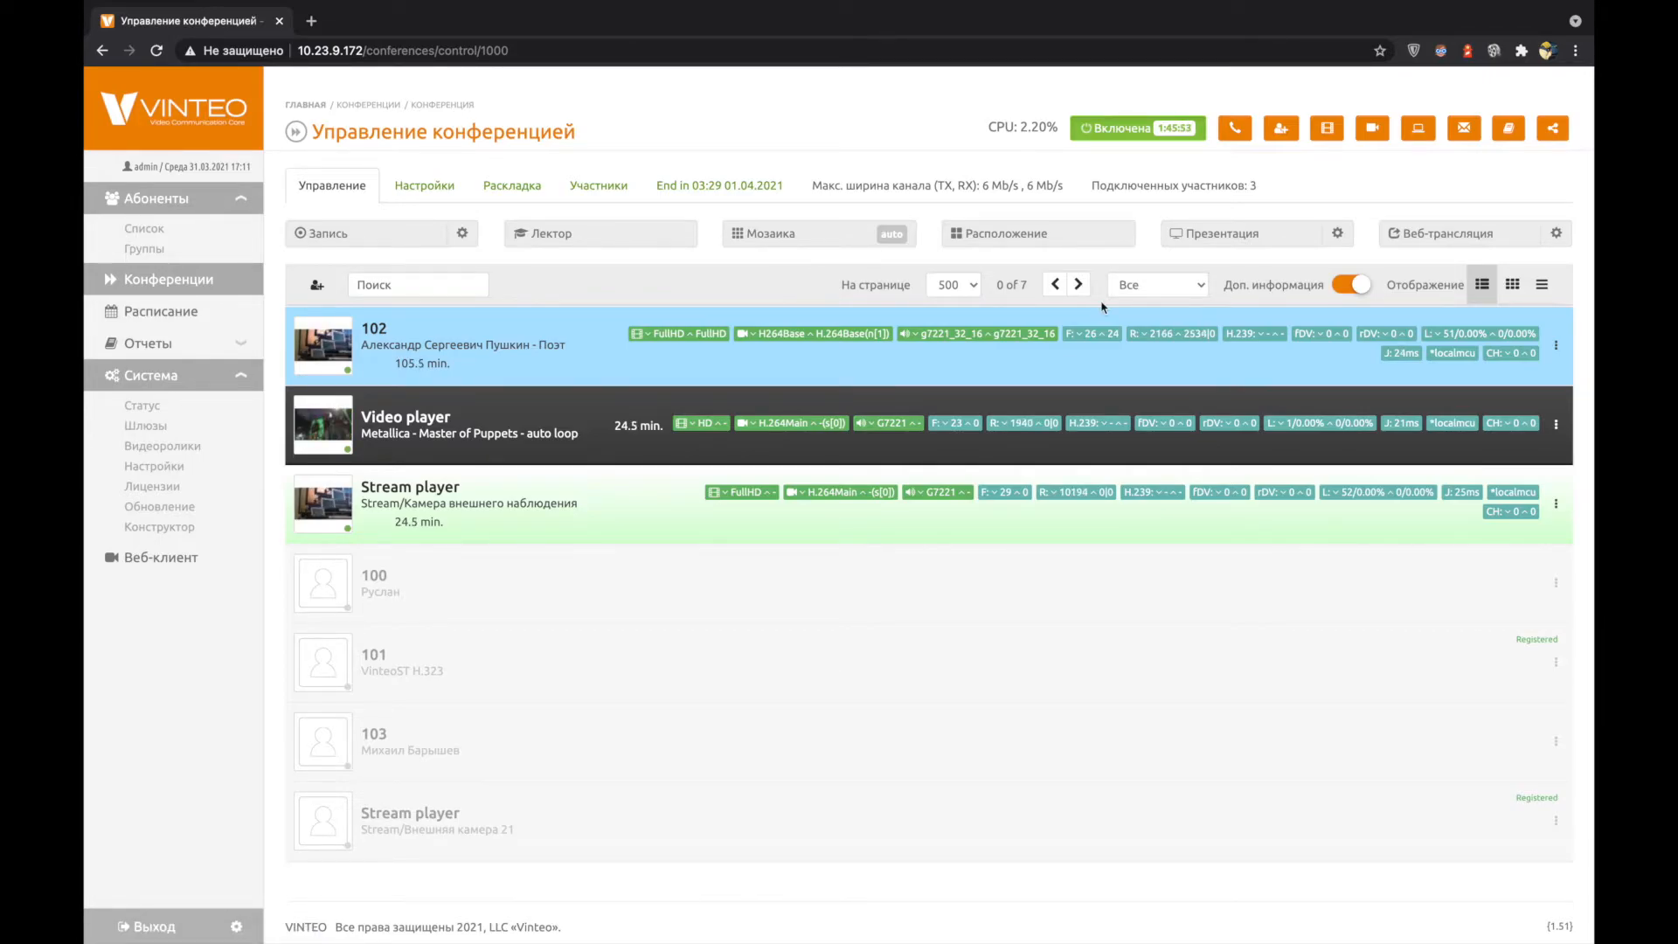
click(1155, 292)
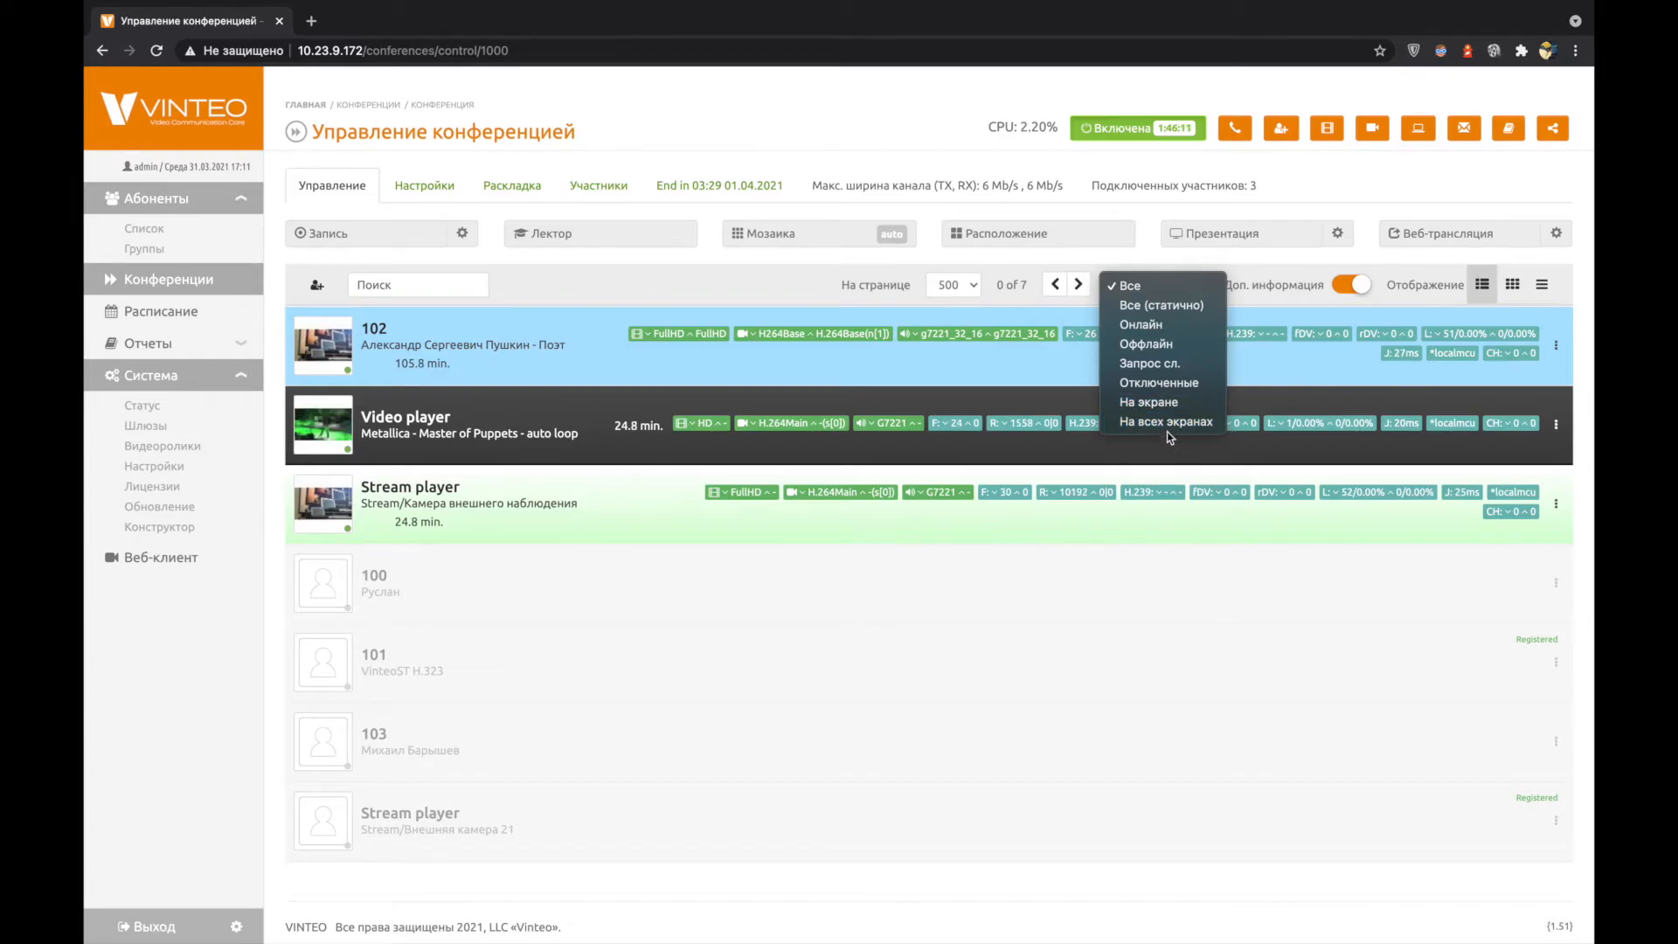
click(1165, 401)
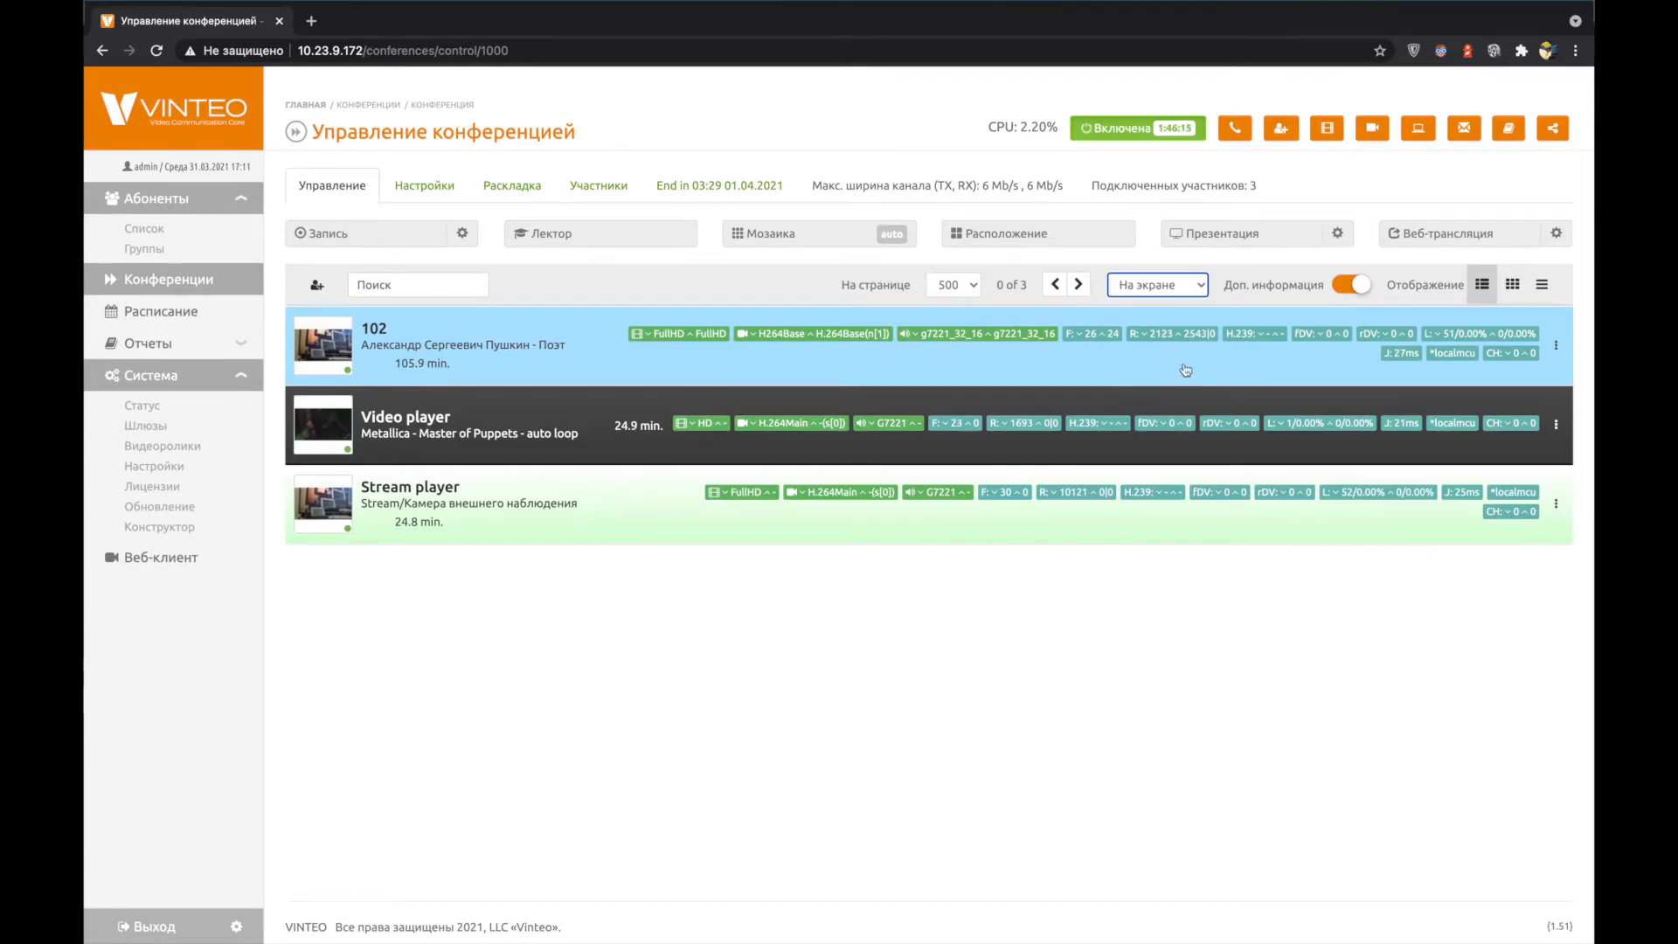
click(1197, 284)
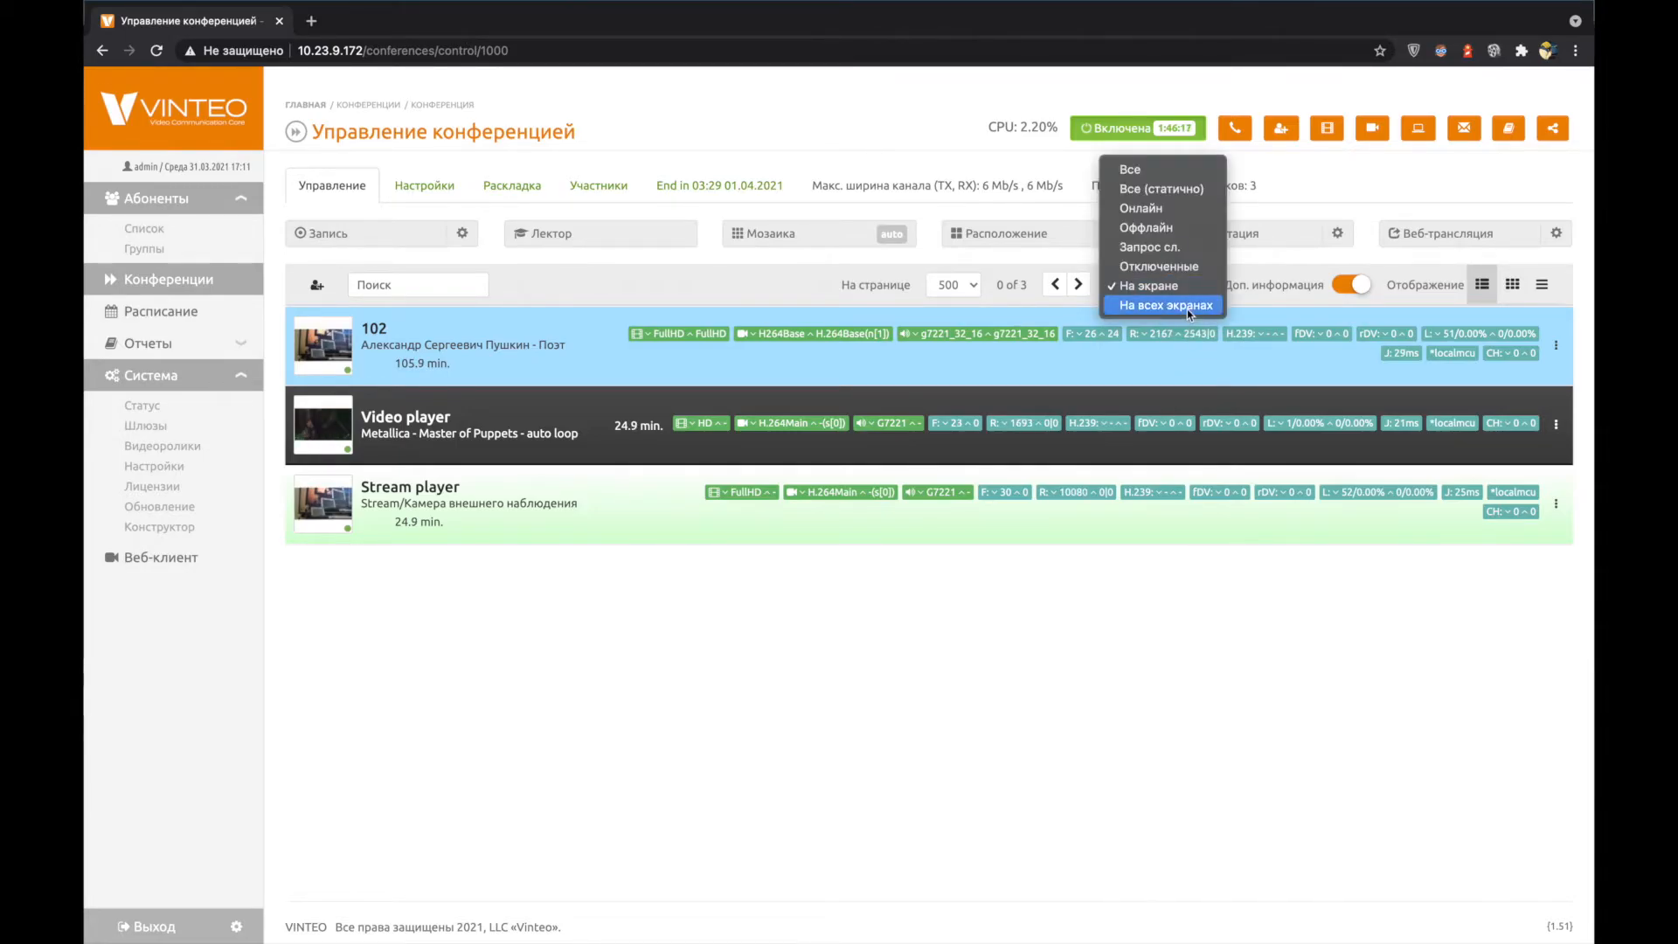
click(1186, 307)
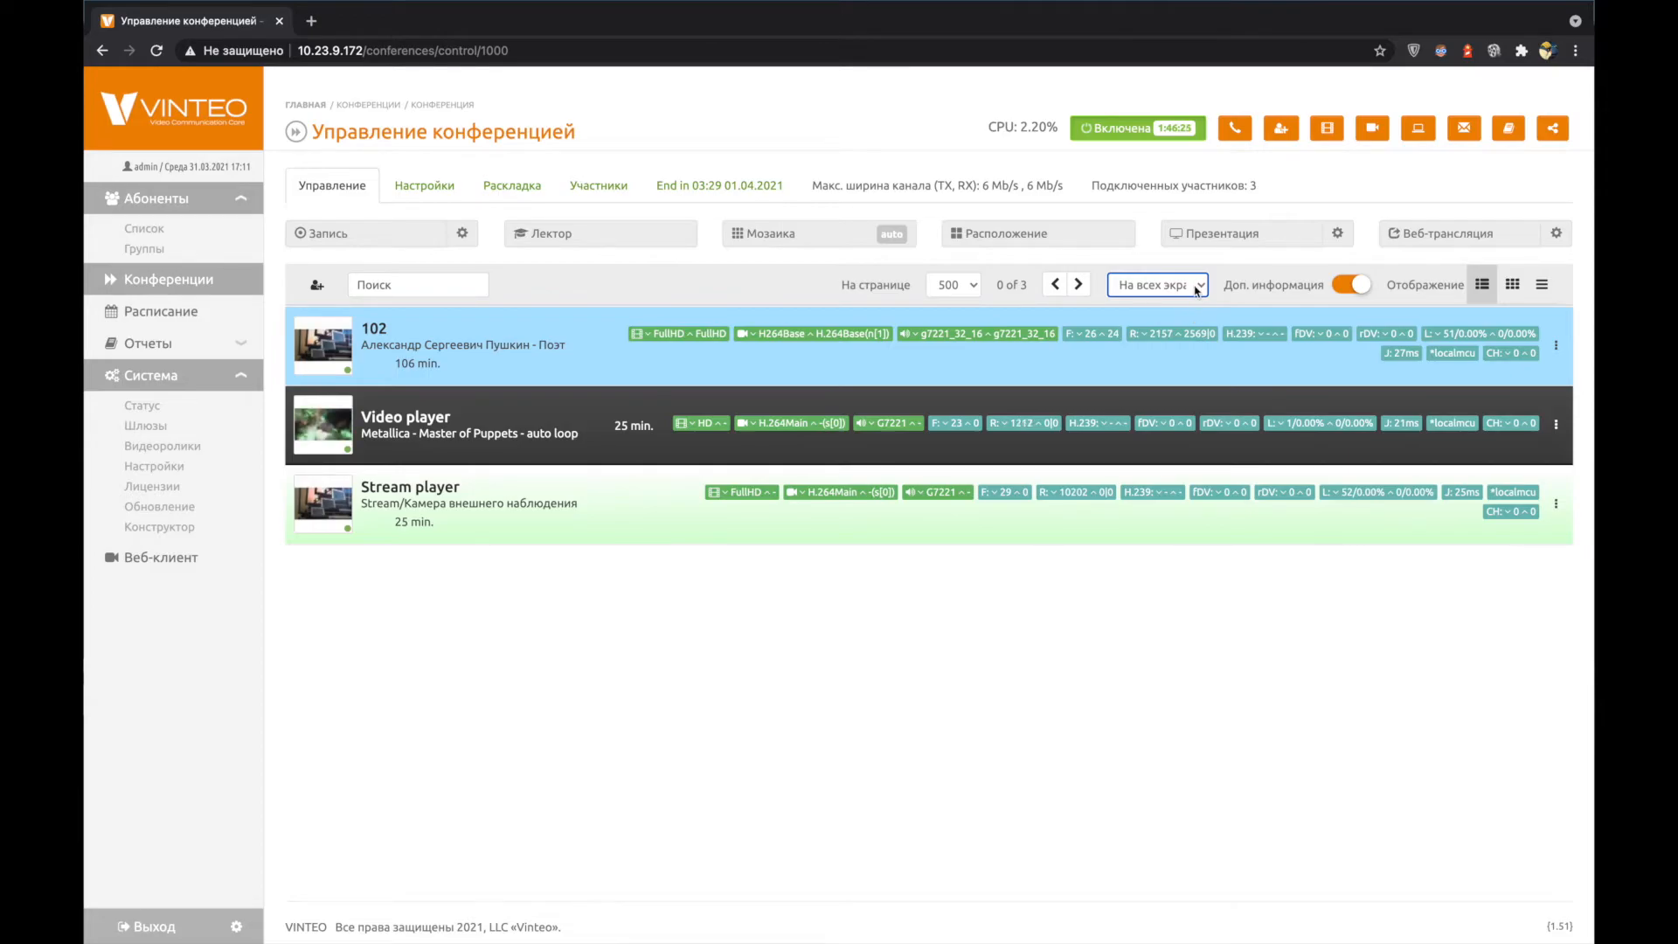
Step: Set the conference recording to HD 1280x720 resolution and 1 мбит/сек channel width, and try the audio-only recording option
click(408, 240)
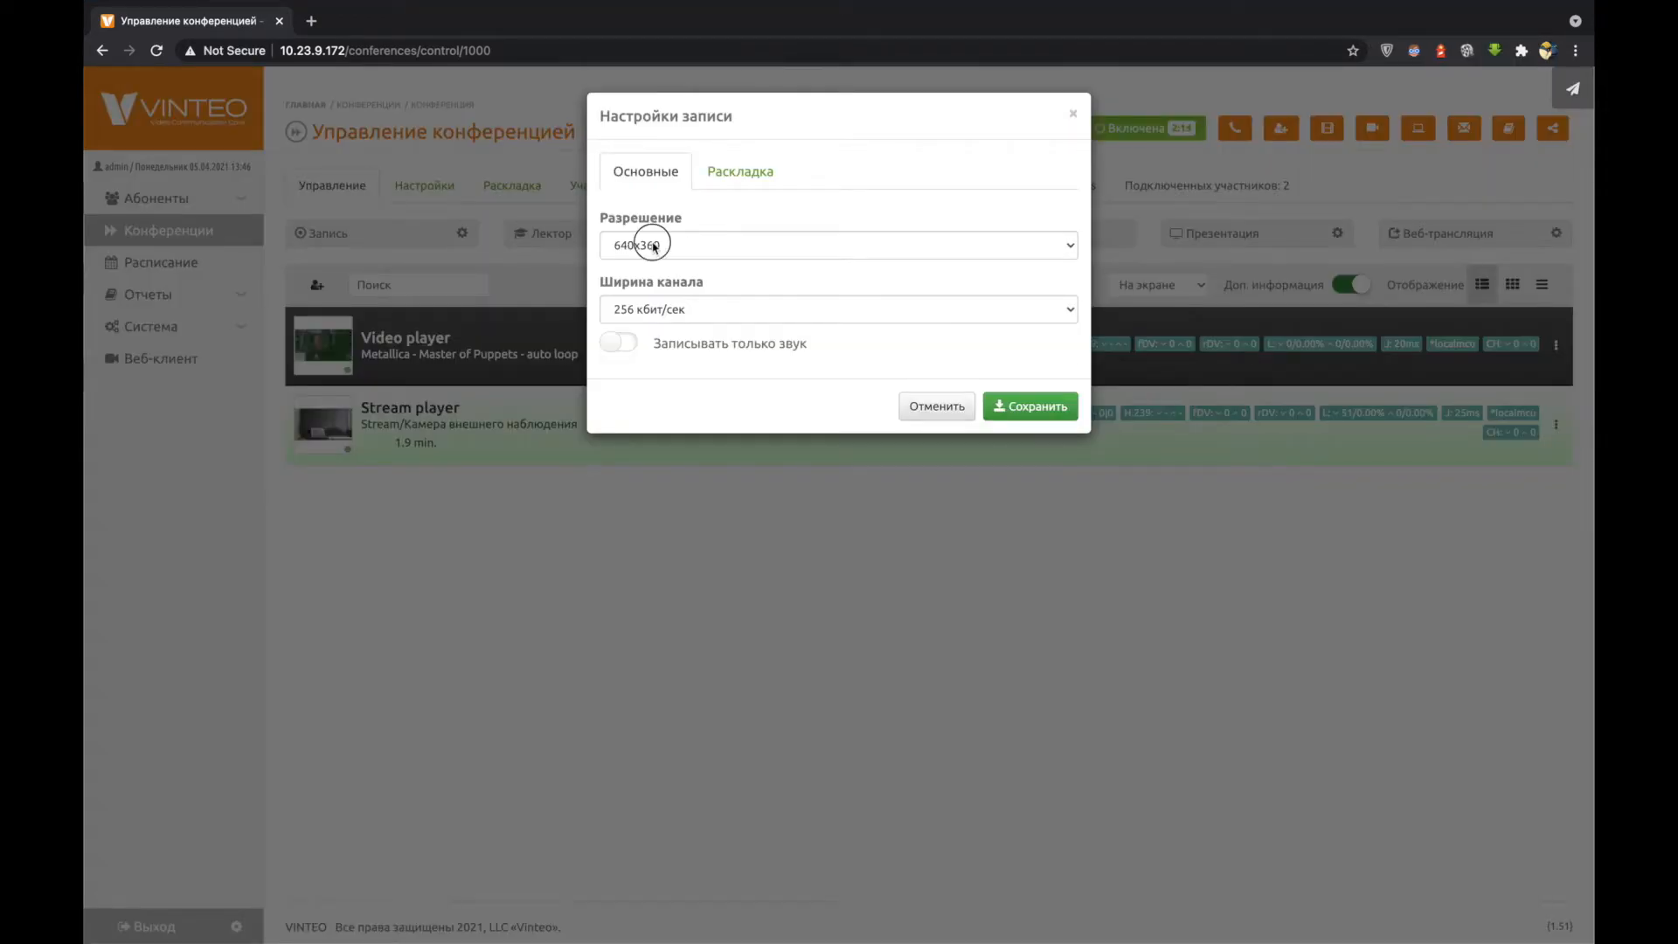
click(651, 245)
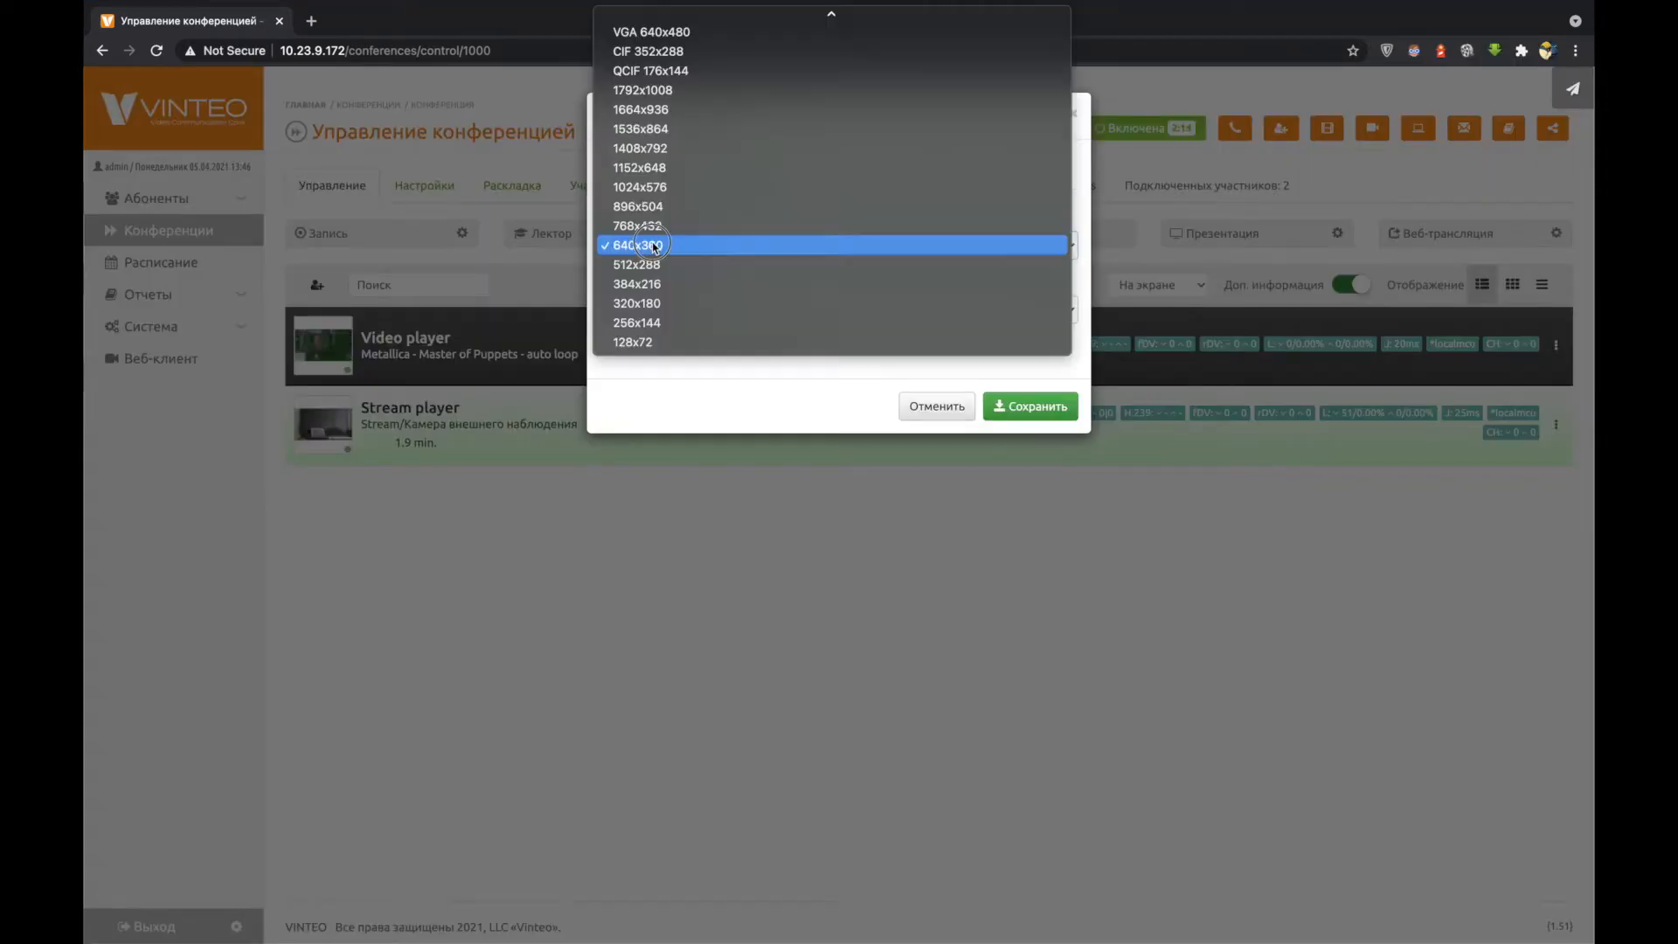
scroll(690, 175, up, 5)
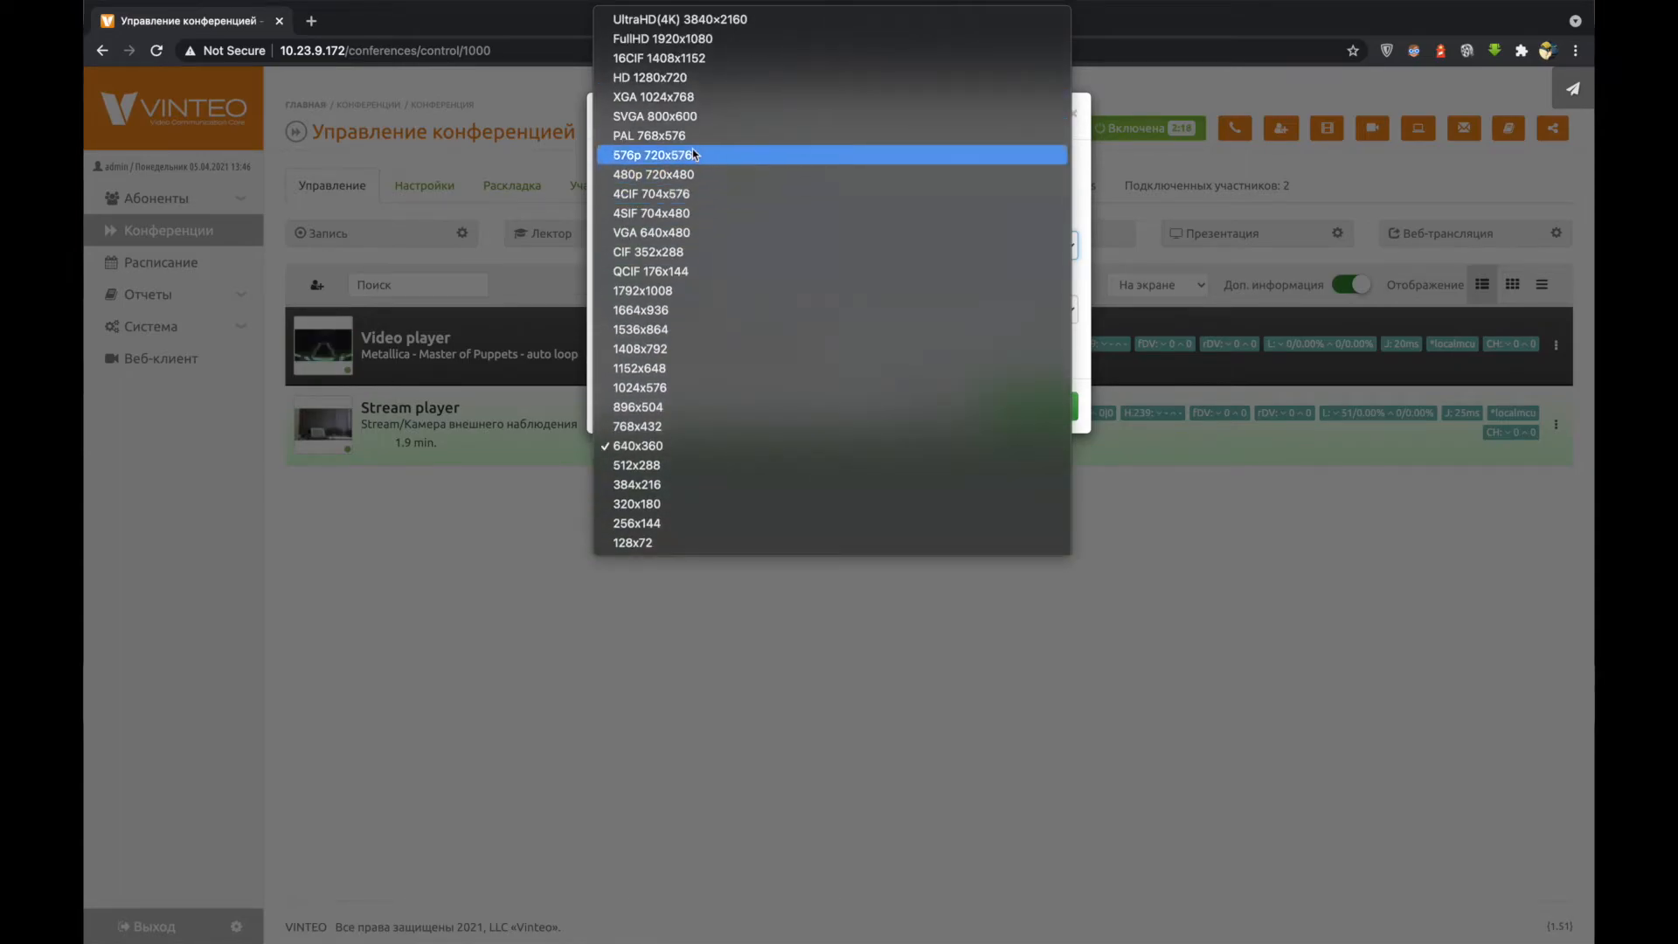
click(670, 77)
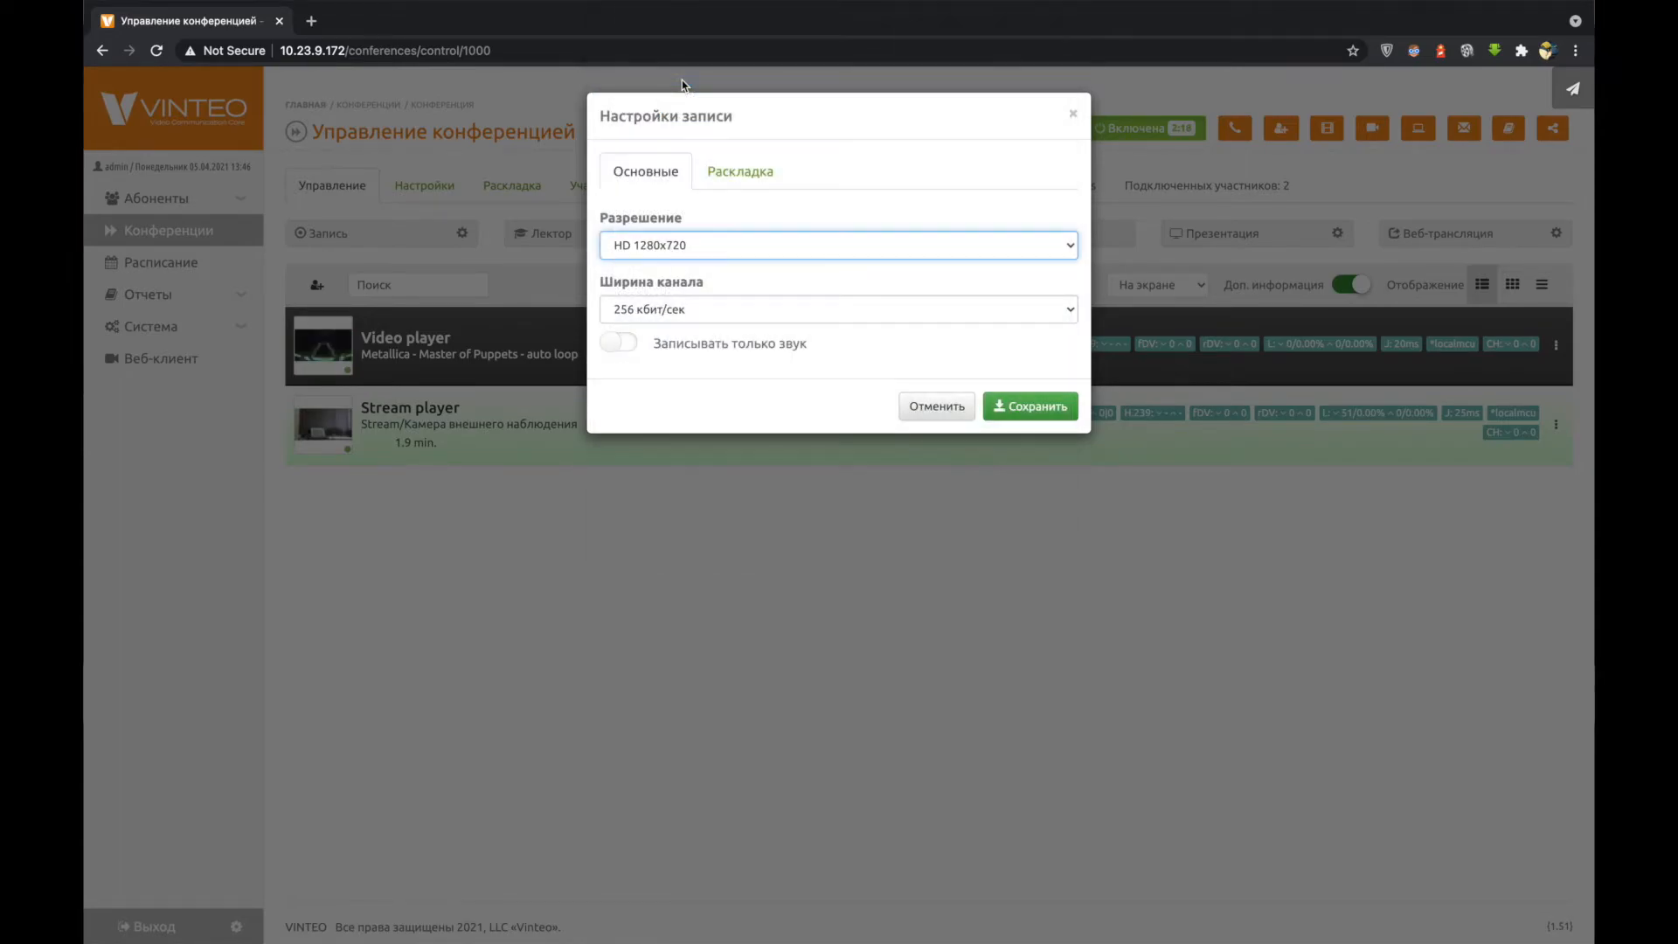
click(690, 310)
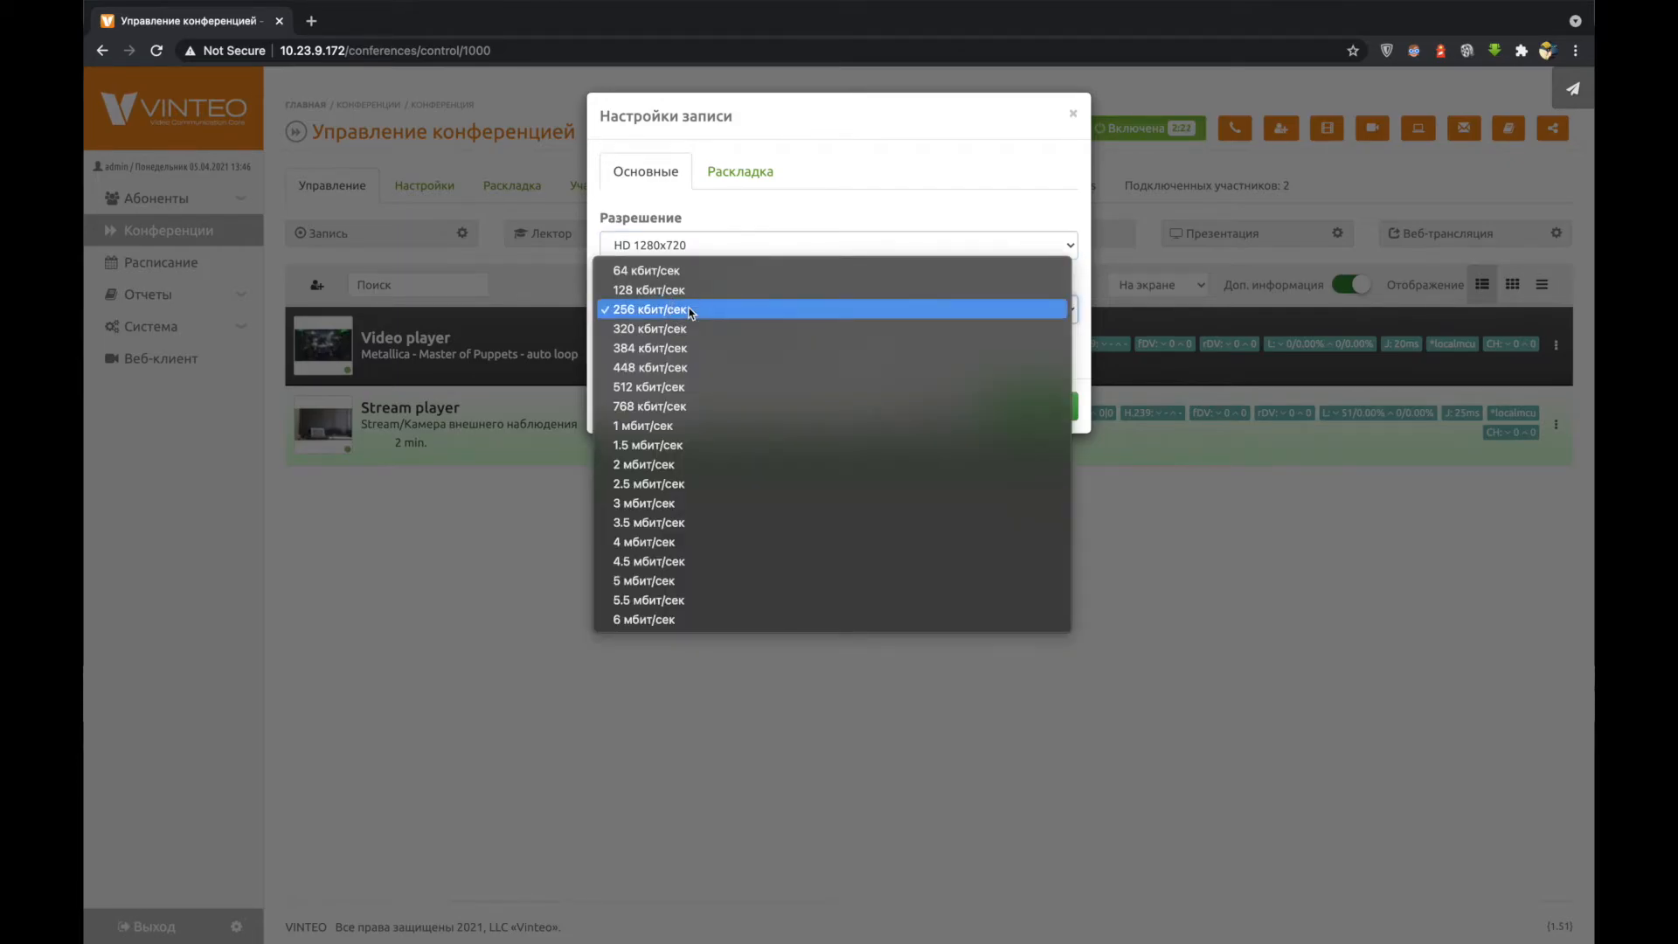
click(670, 427)
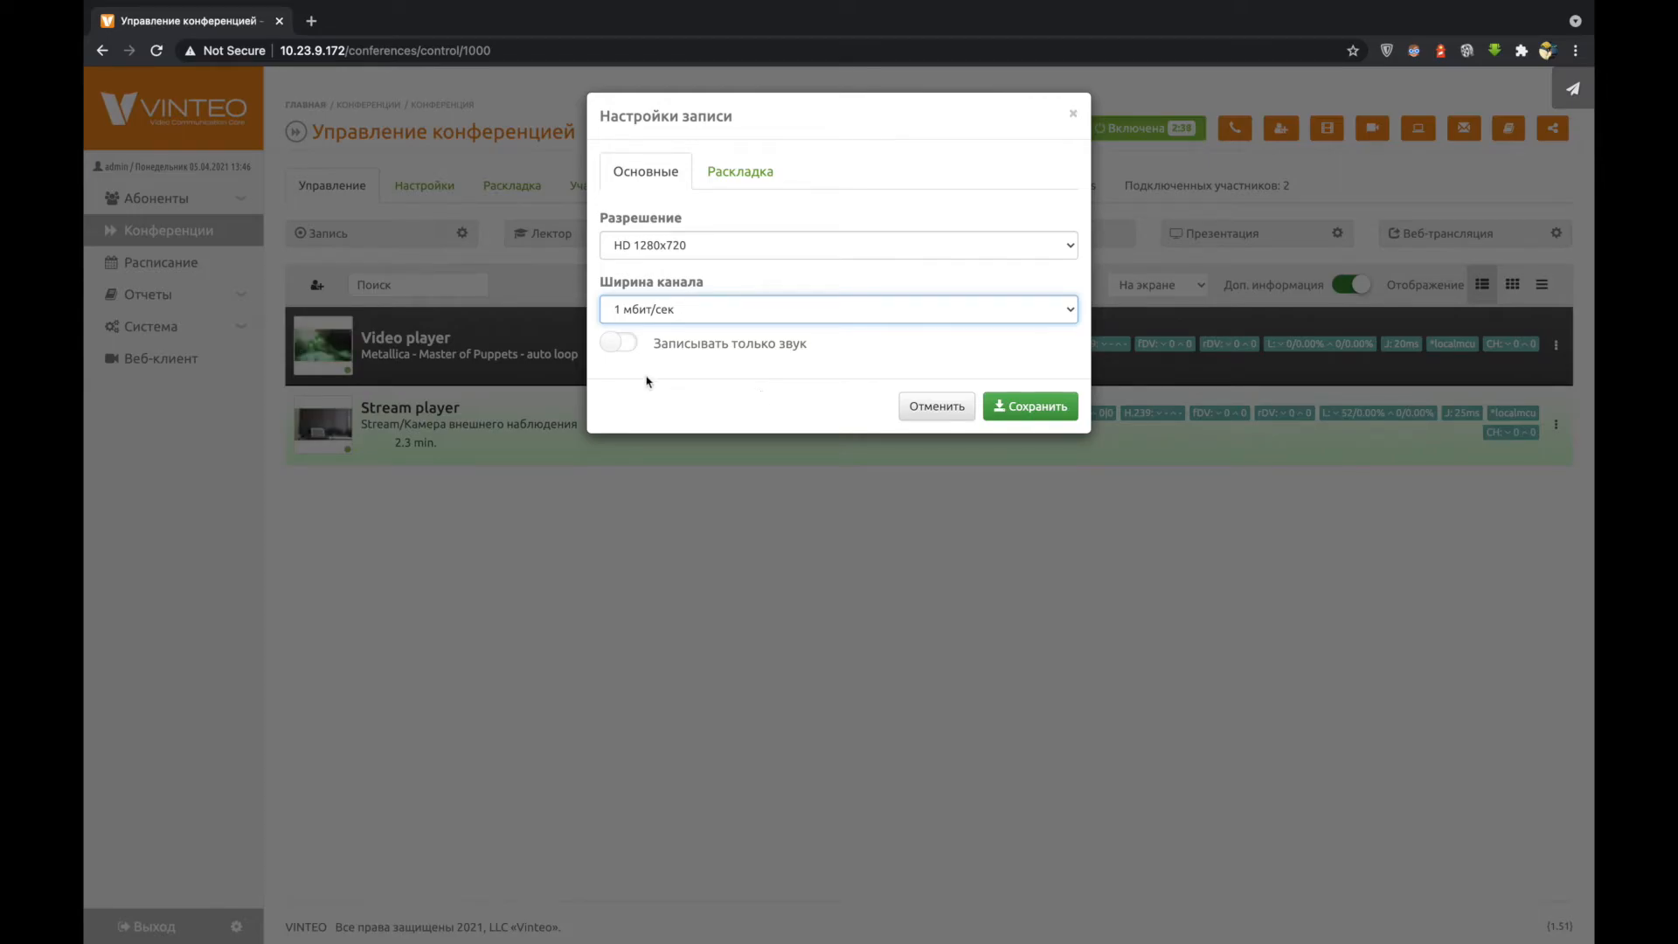
click(620, 342)
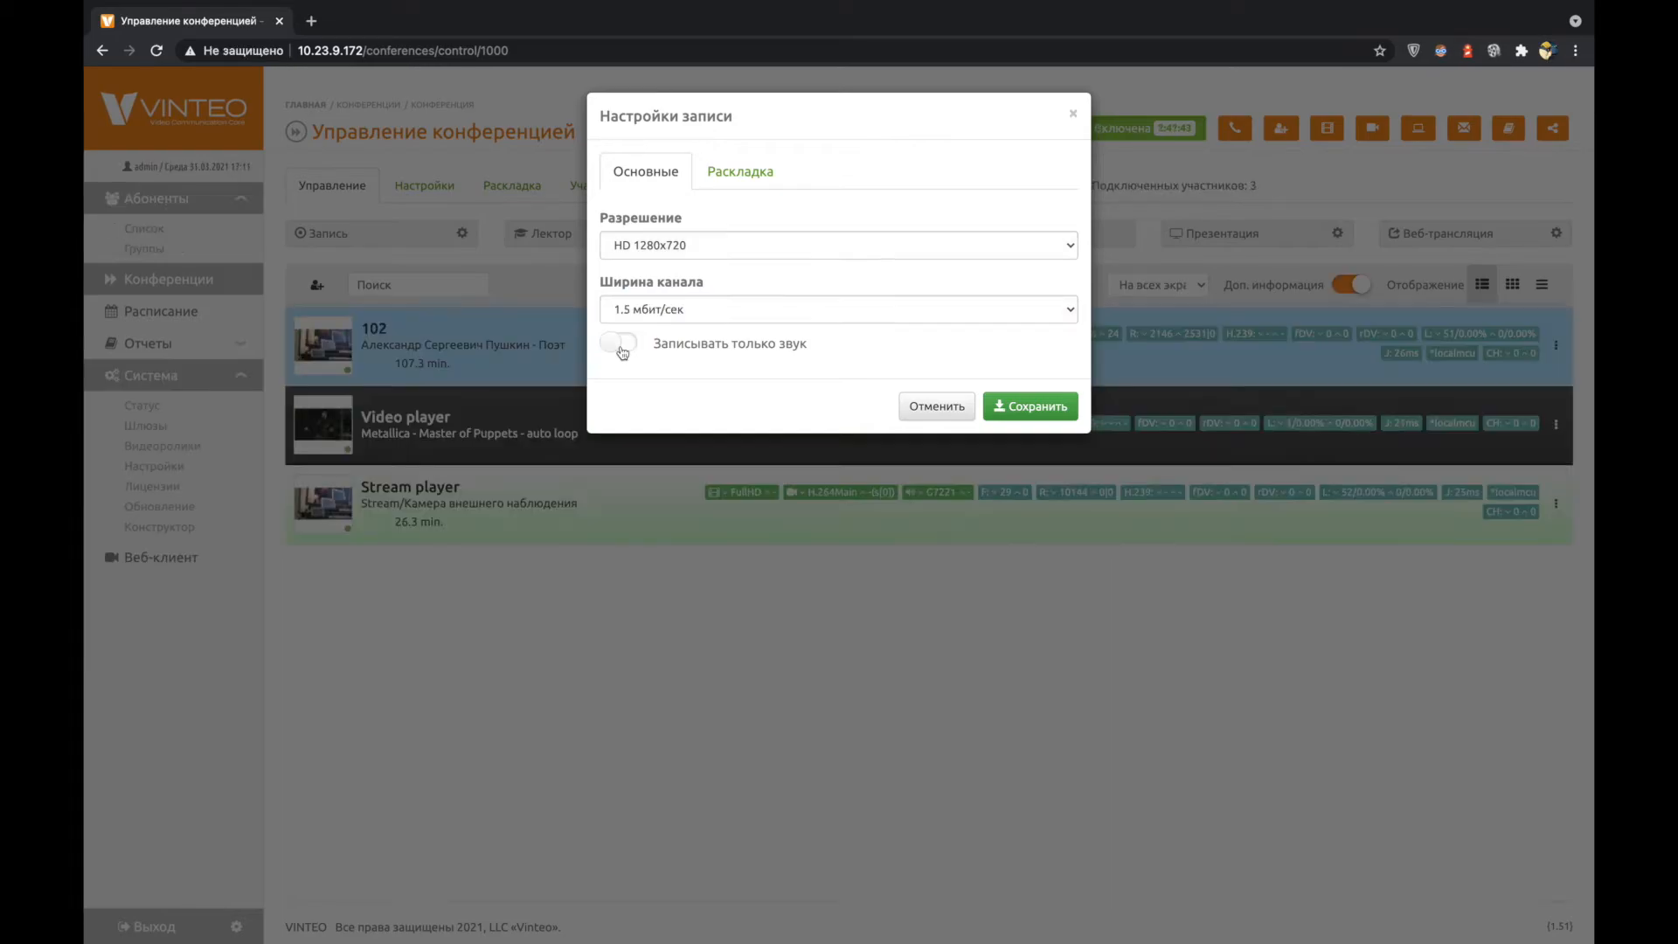
Step: Switch the recording layout to the selected conference layout, choose the focused 13-panel layout, and save it
click(738, 180)
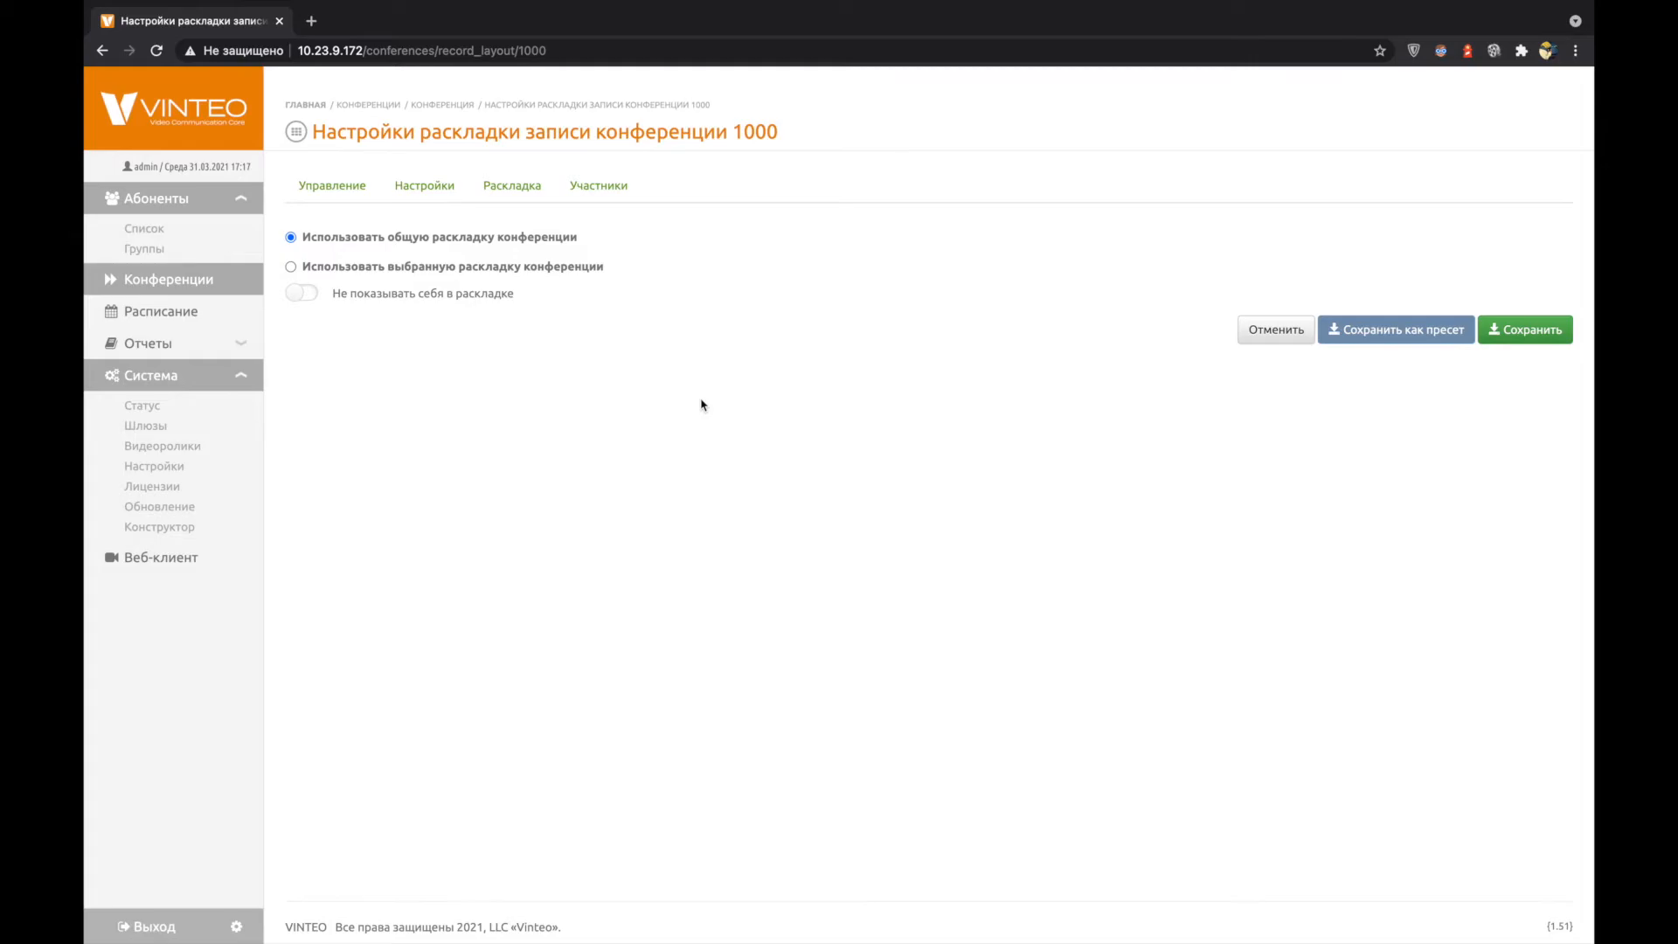
click(454, 268)
scroll(556, 609, down, 3)
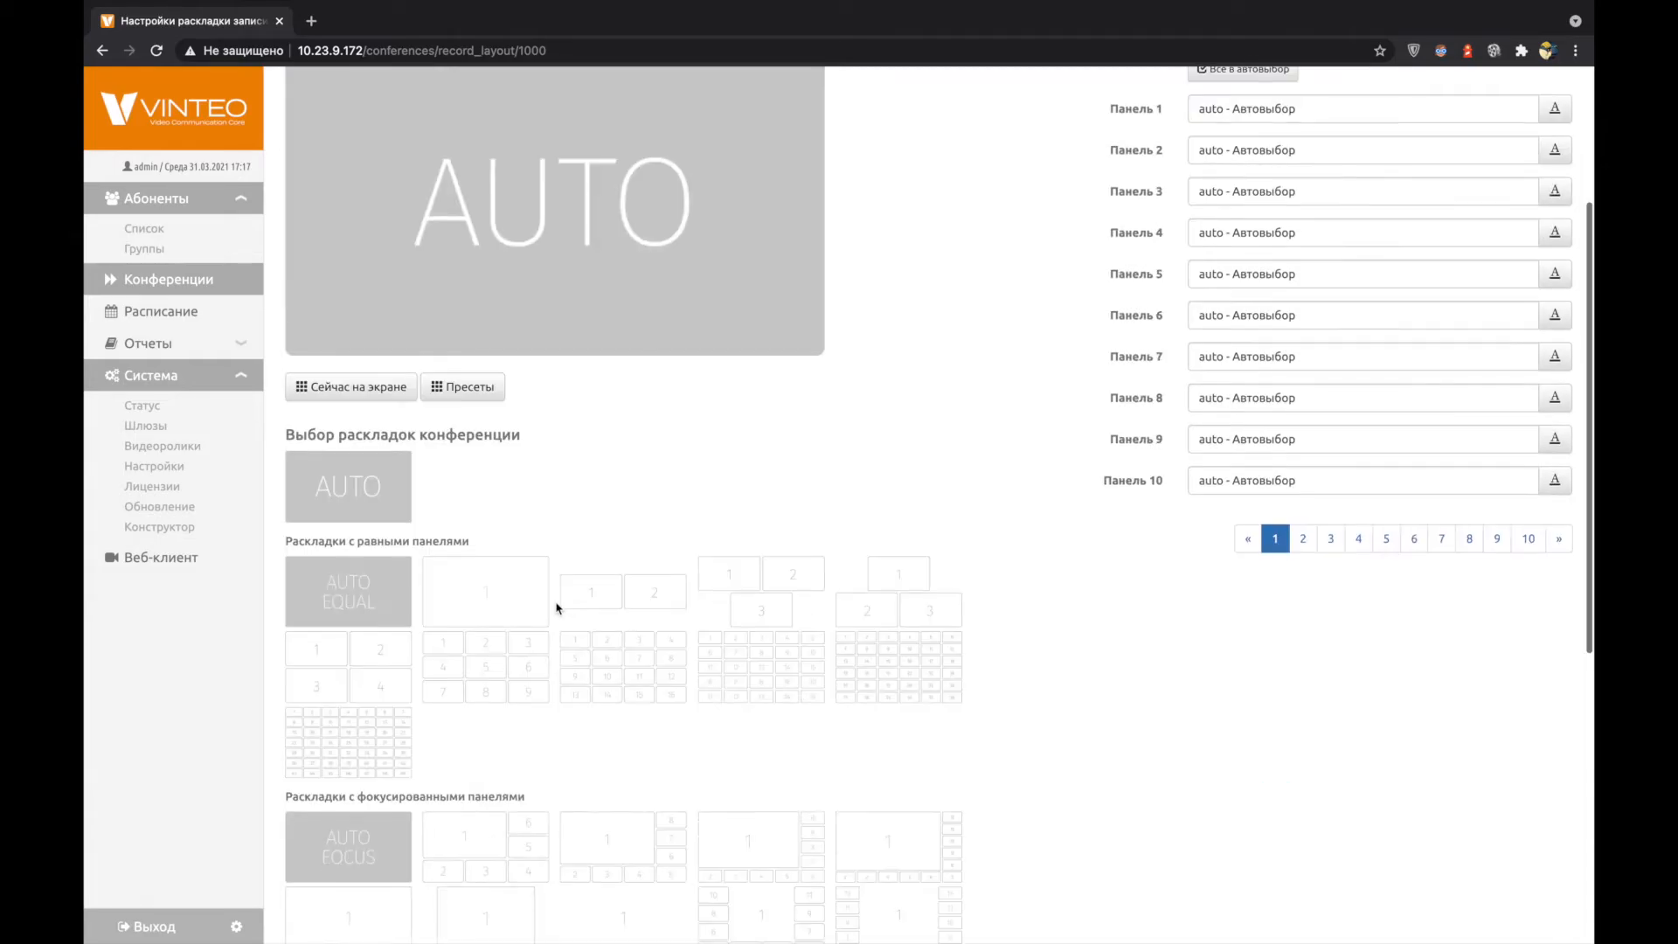
scroll(634, 673, down, 6)
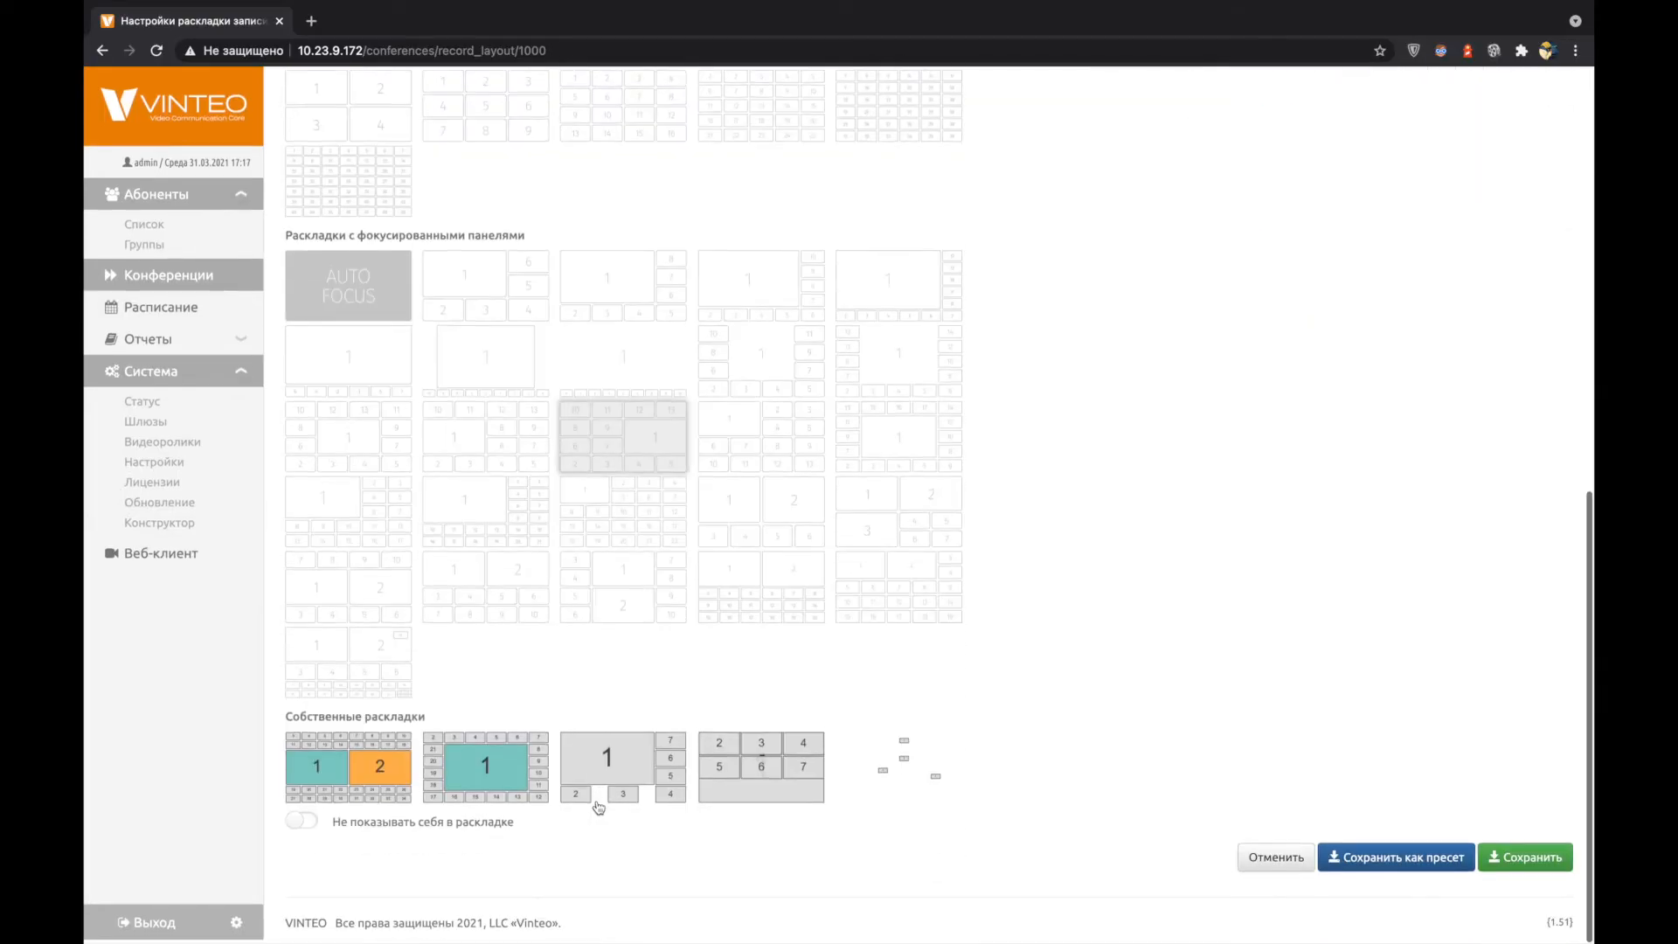
scroll(900, 625, up, 9)
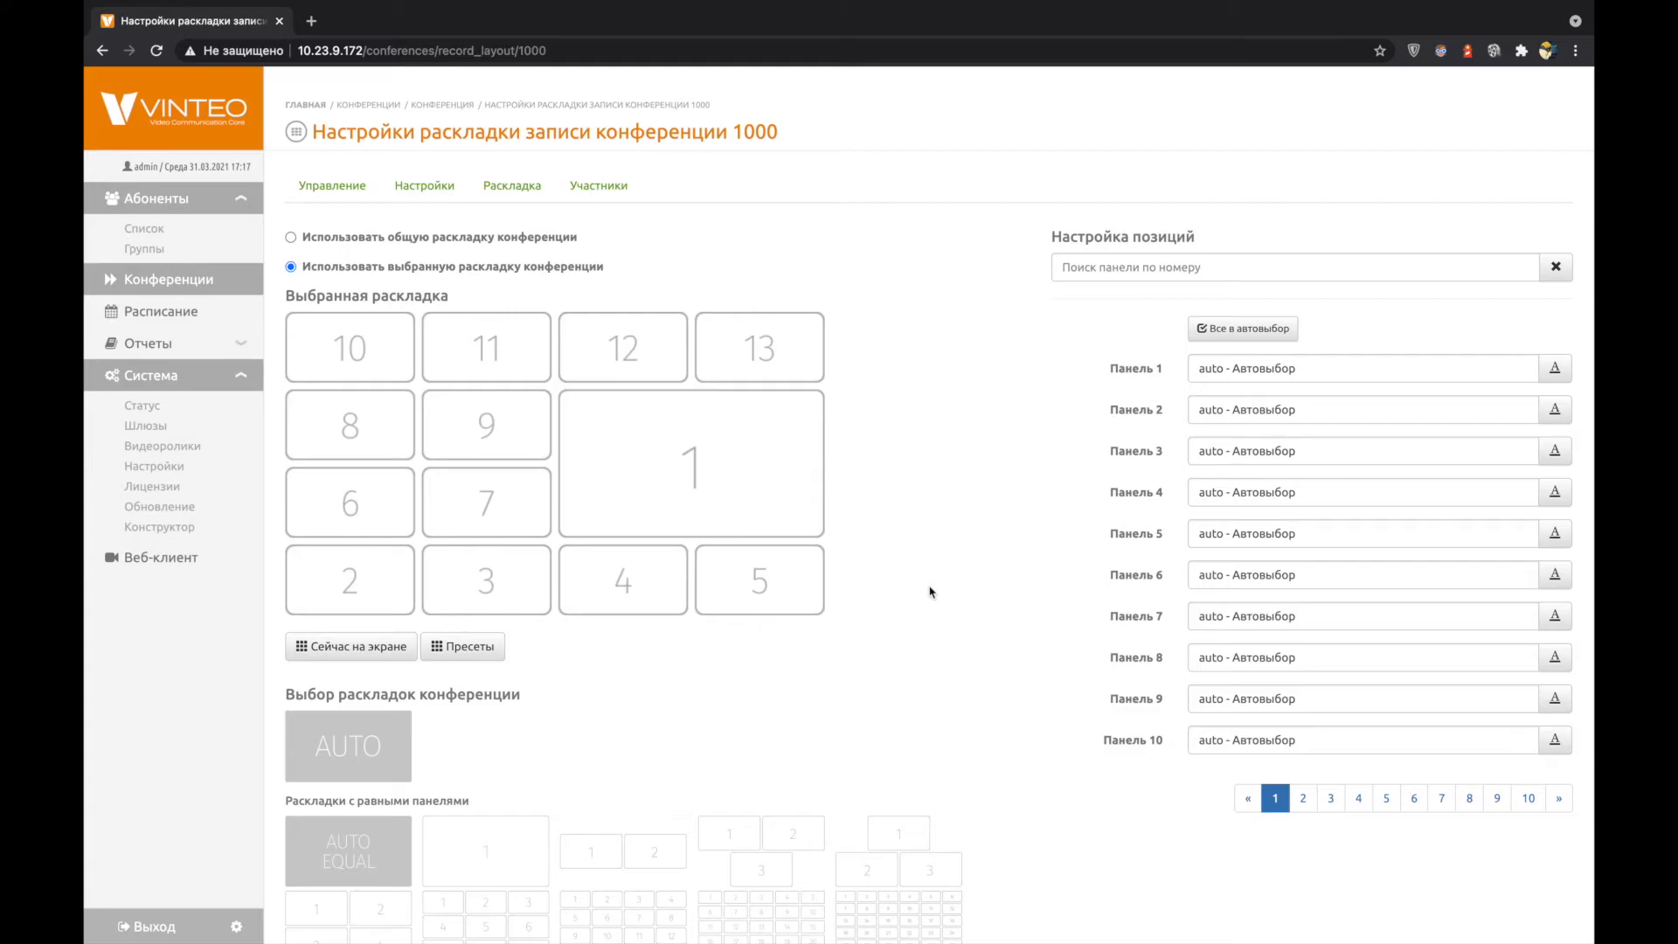
scroll(931, 592, down, 9)
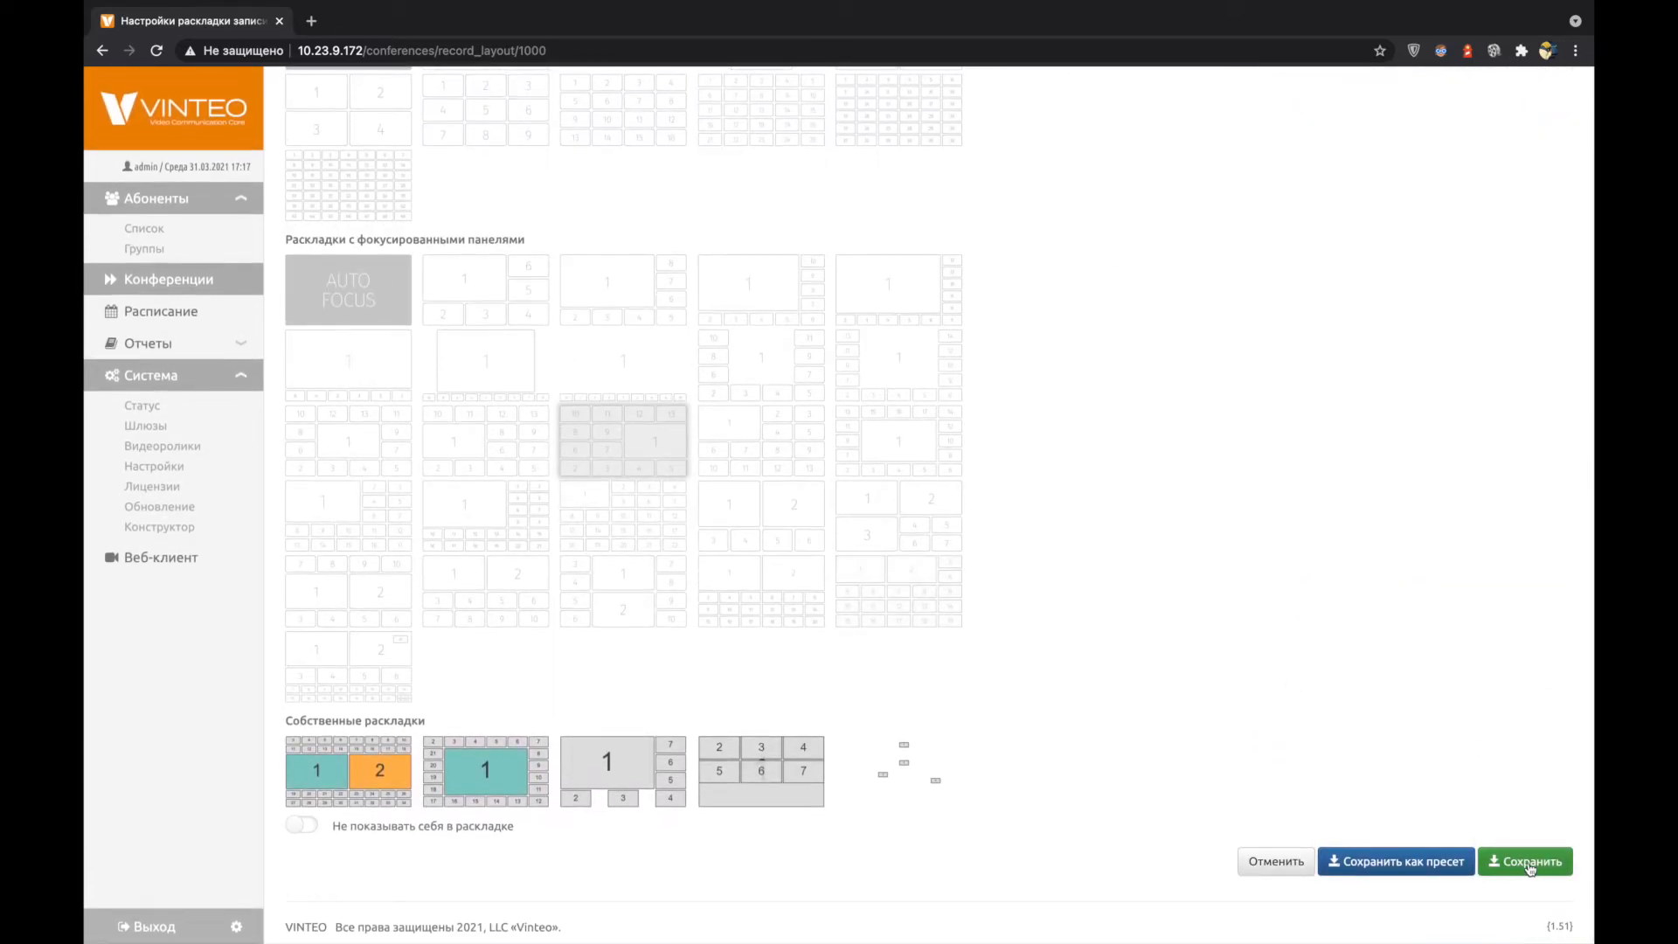
click(1527, 862)
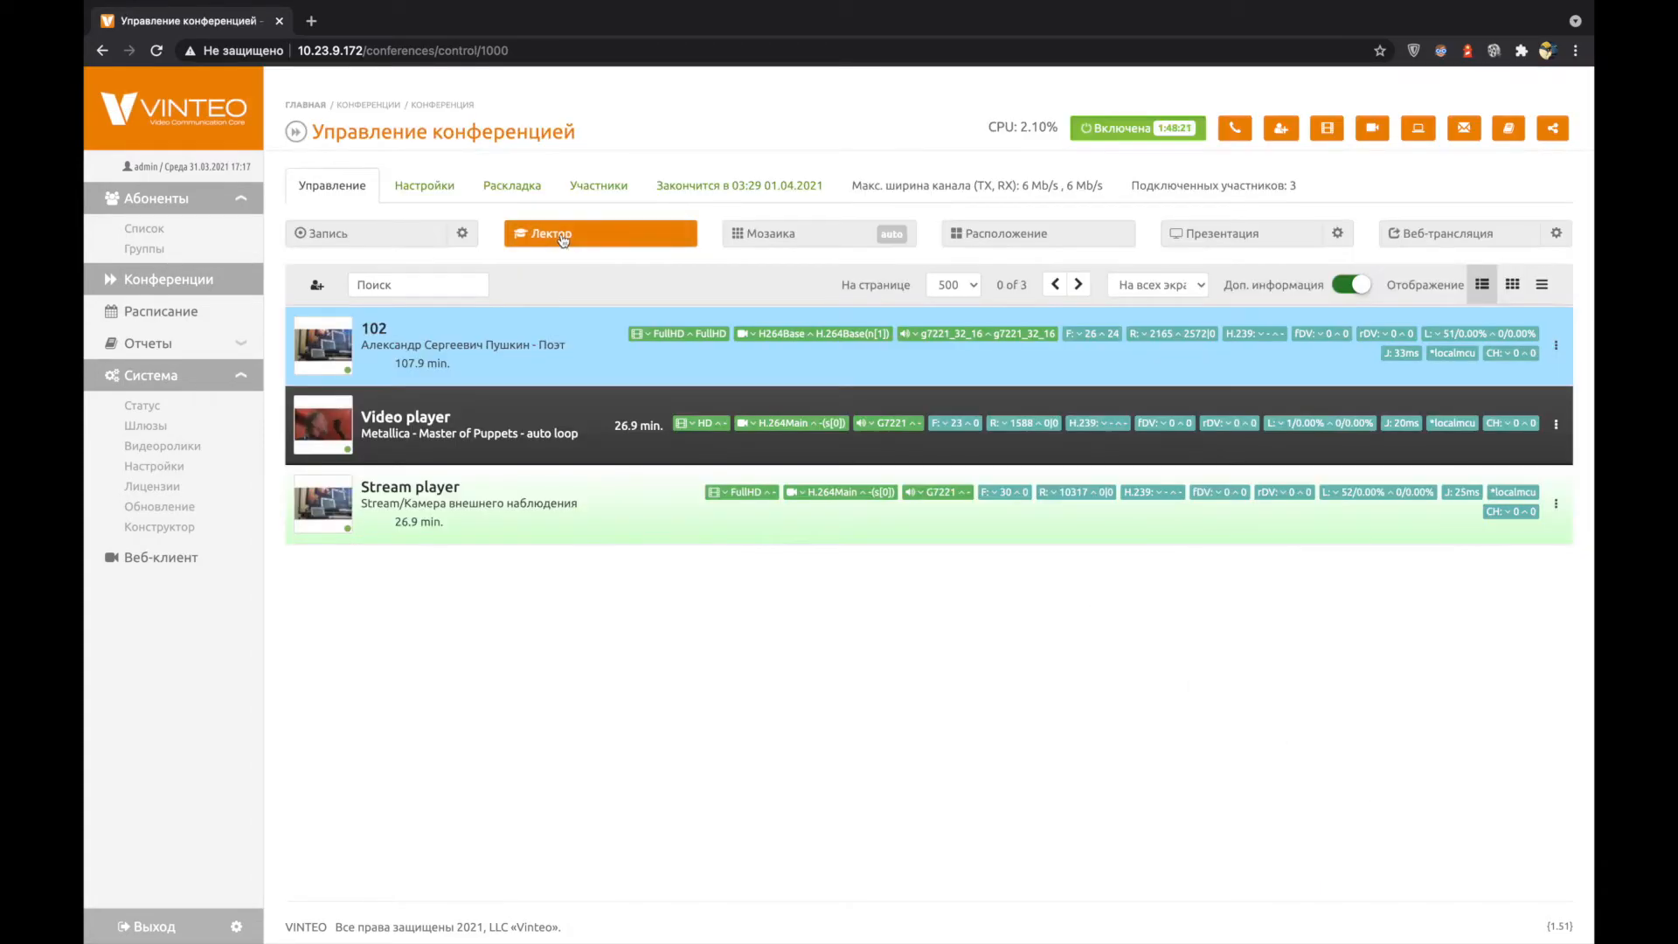
Step: Assign participant 102 as lecturer, and review the available mosaic layouts and presets without changing them
click(562, 236)
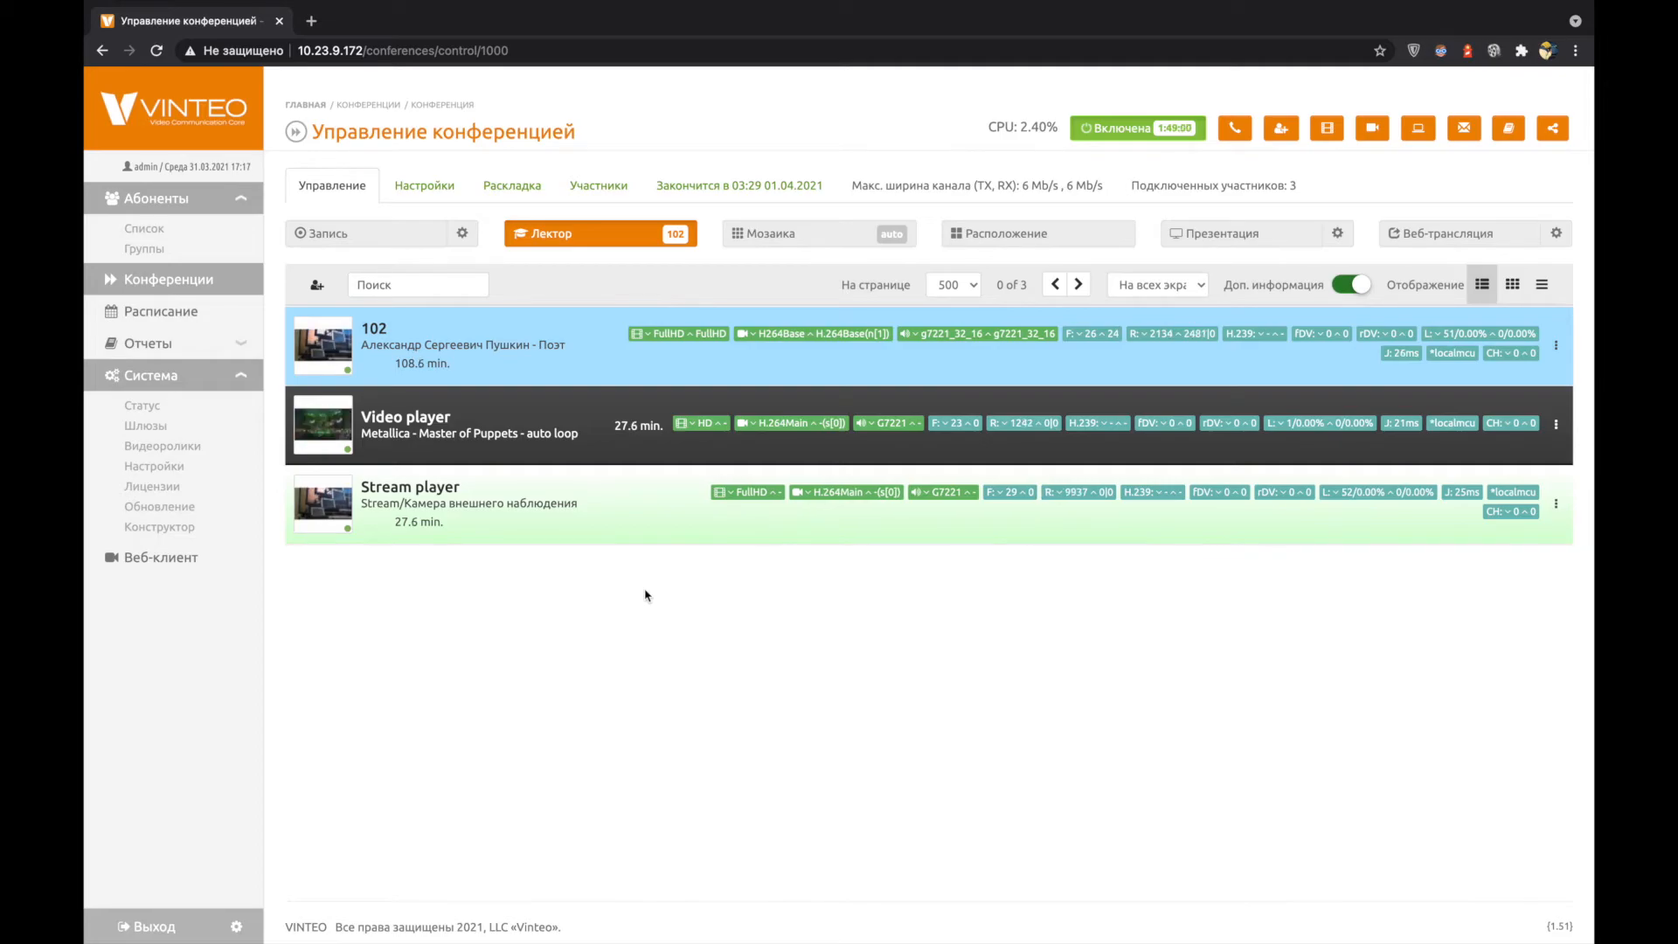
click(817, 233)
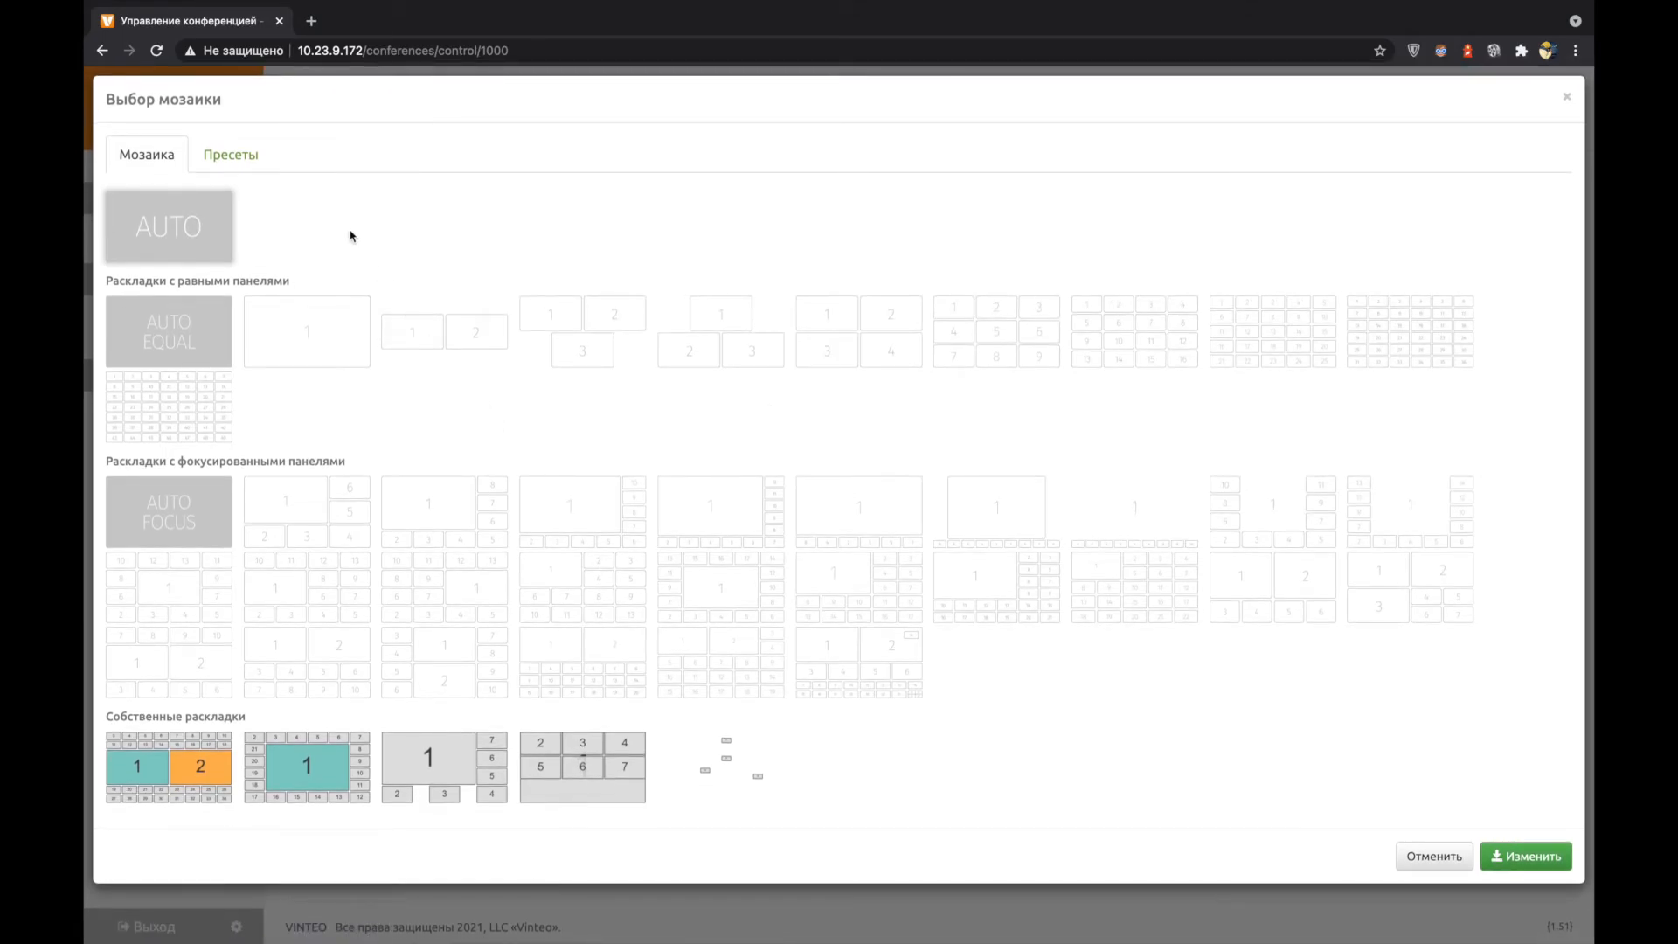
click(228, 156)
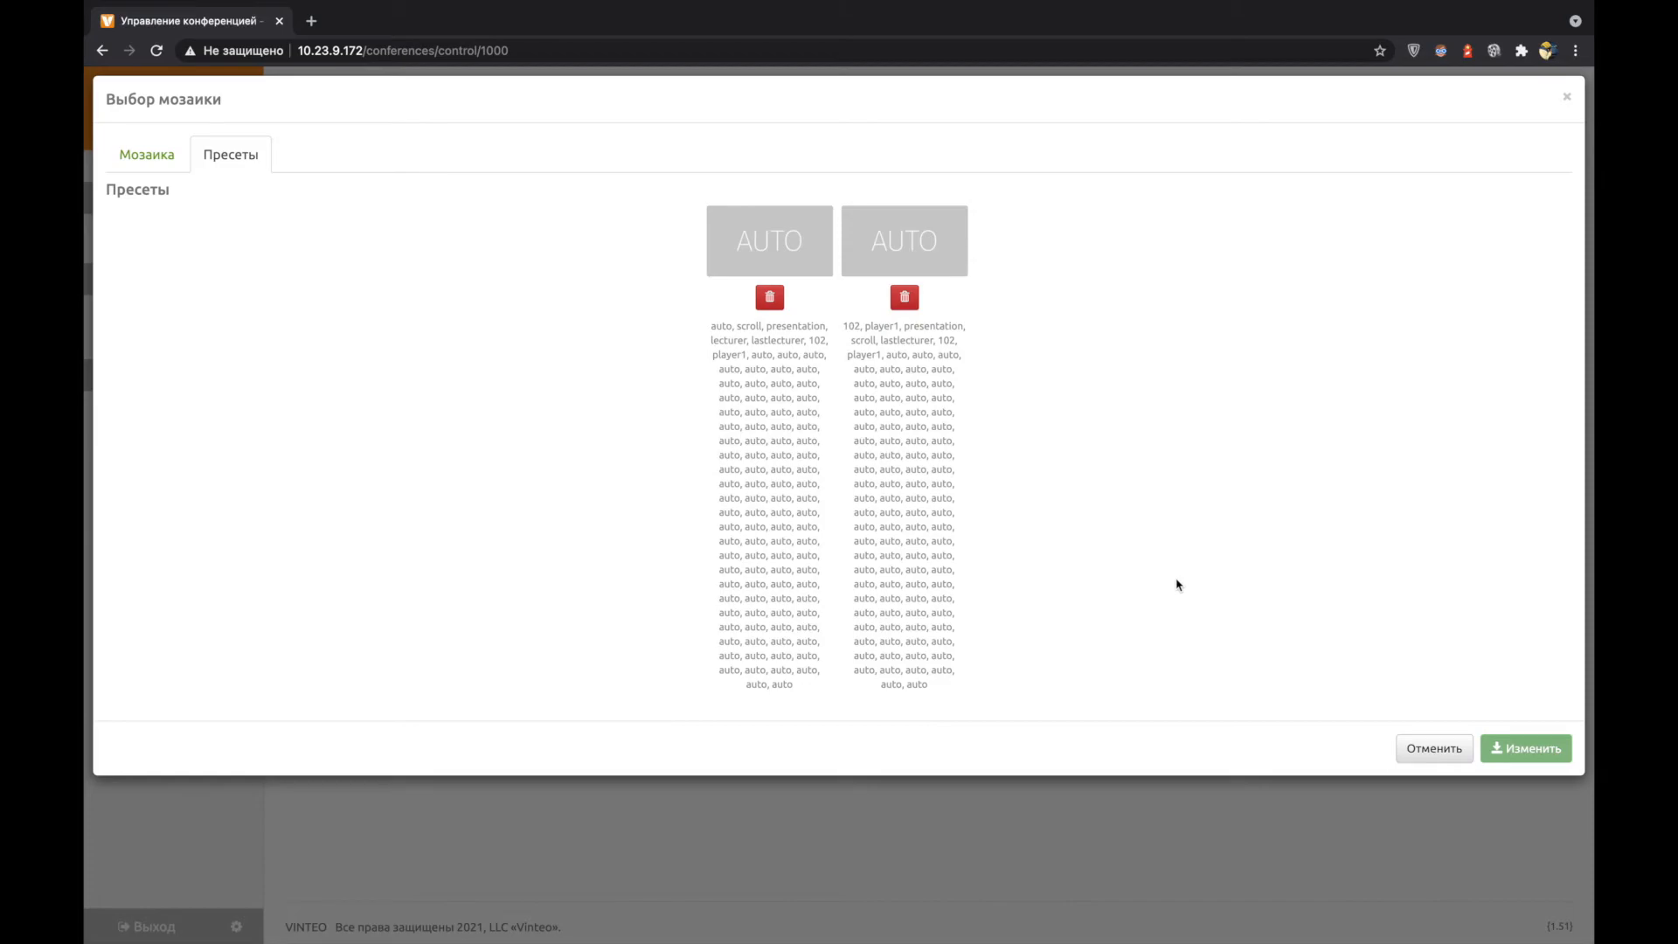
key(Escape)
Step: Check which participants occupy the on-screen panels, and review the presentation source setting without saving
click(1014, 236)
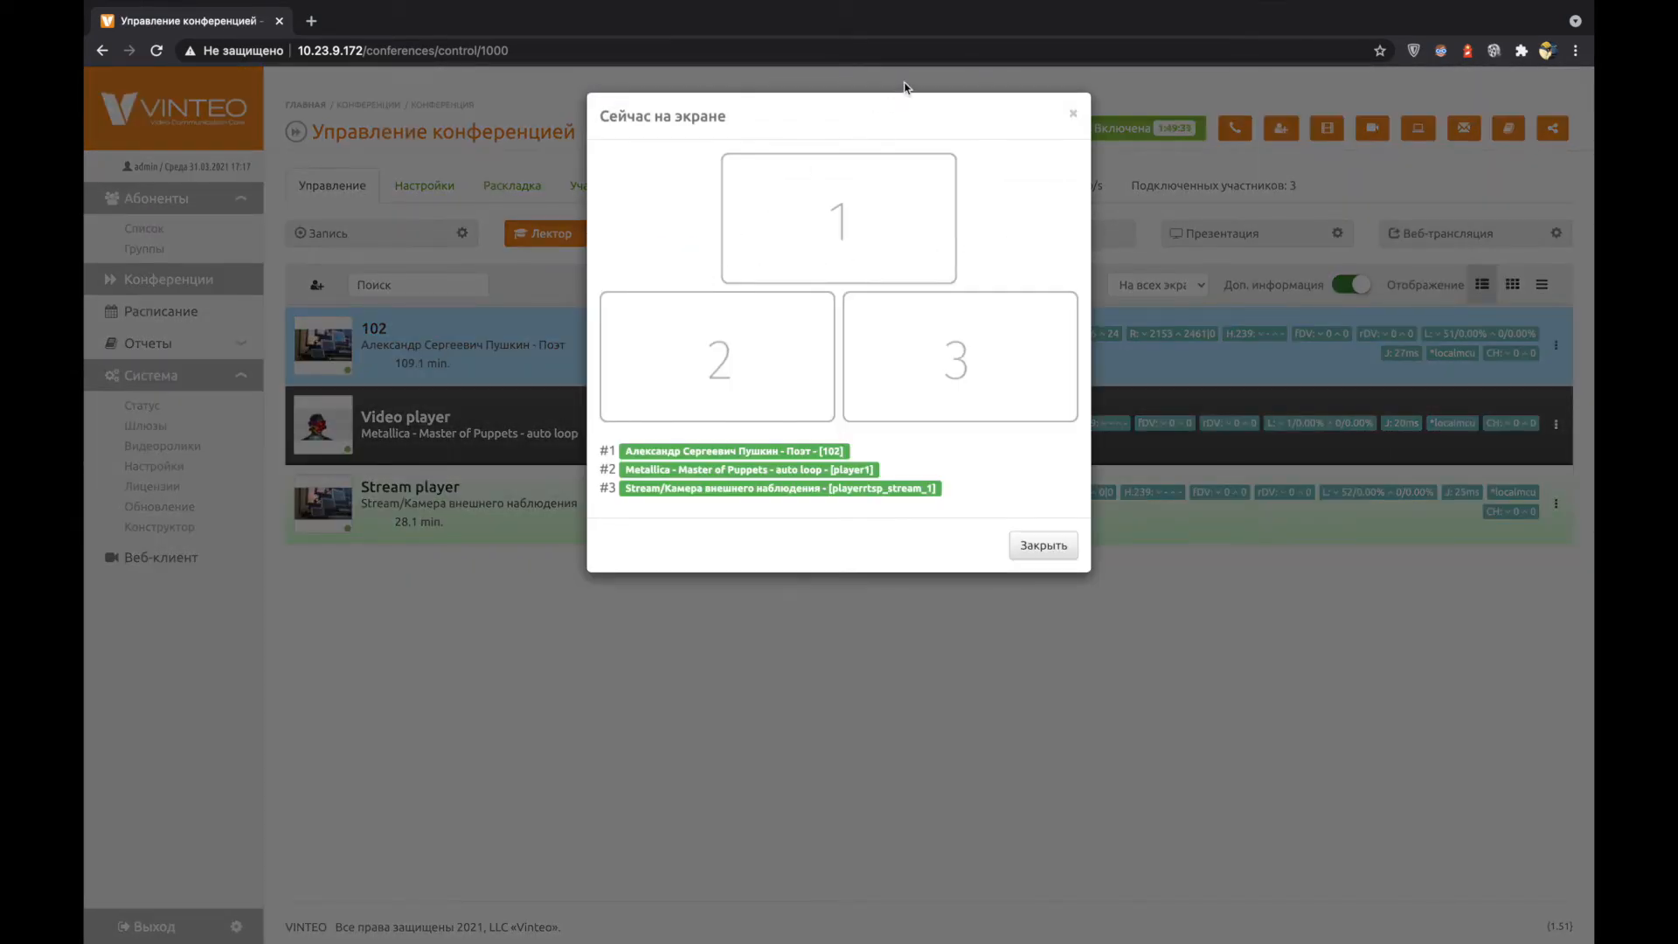
click(1042, 544)
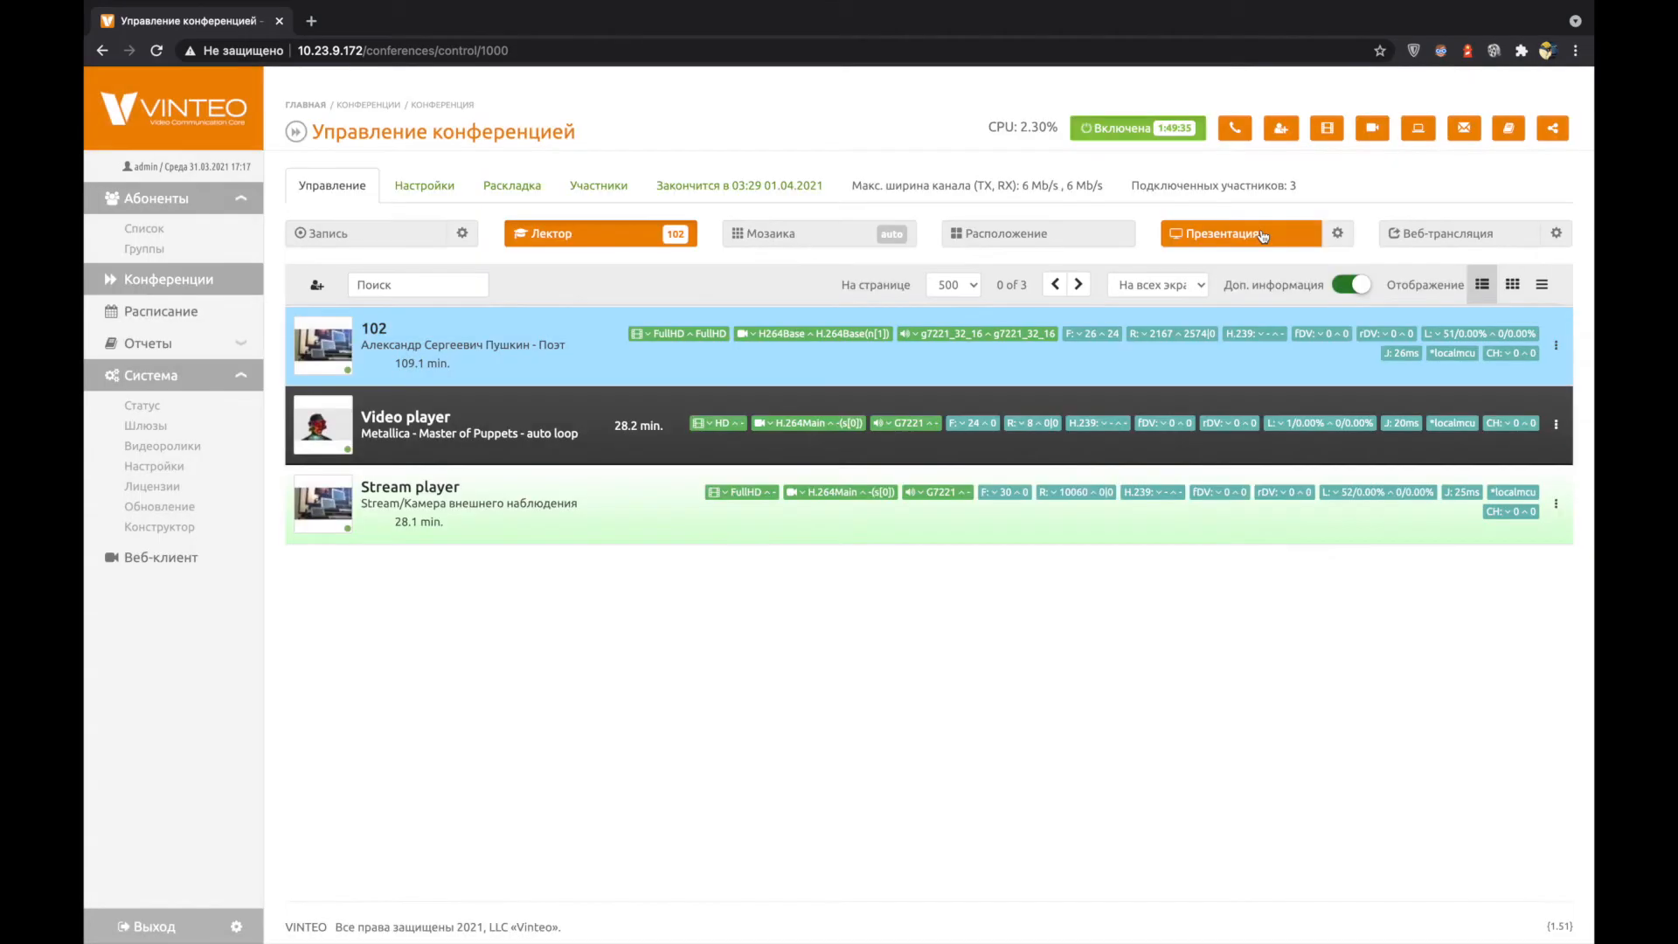
click(1336, 233)
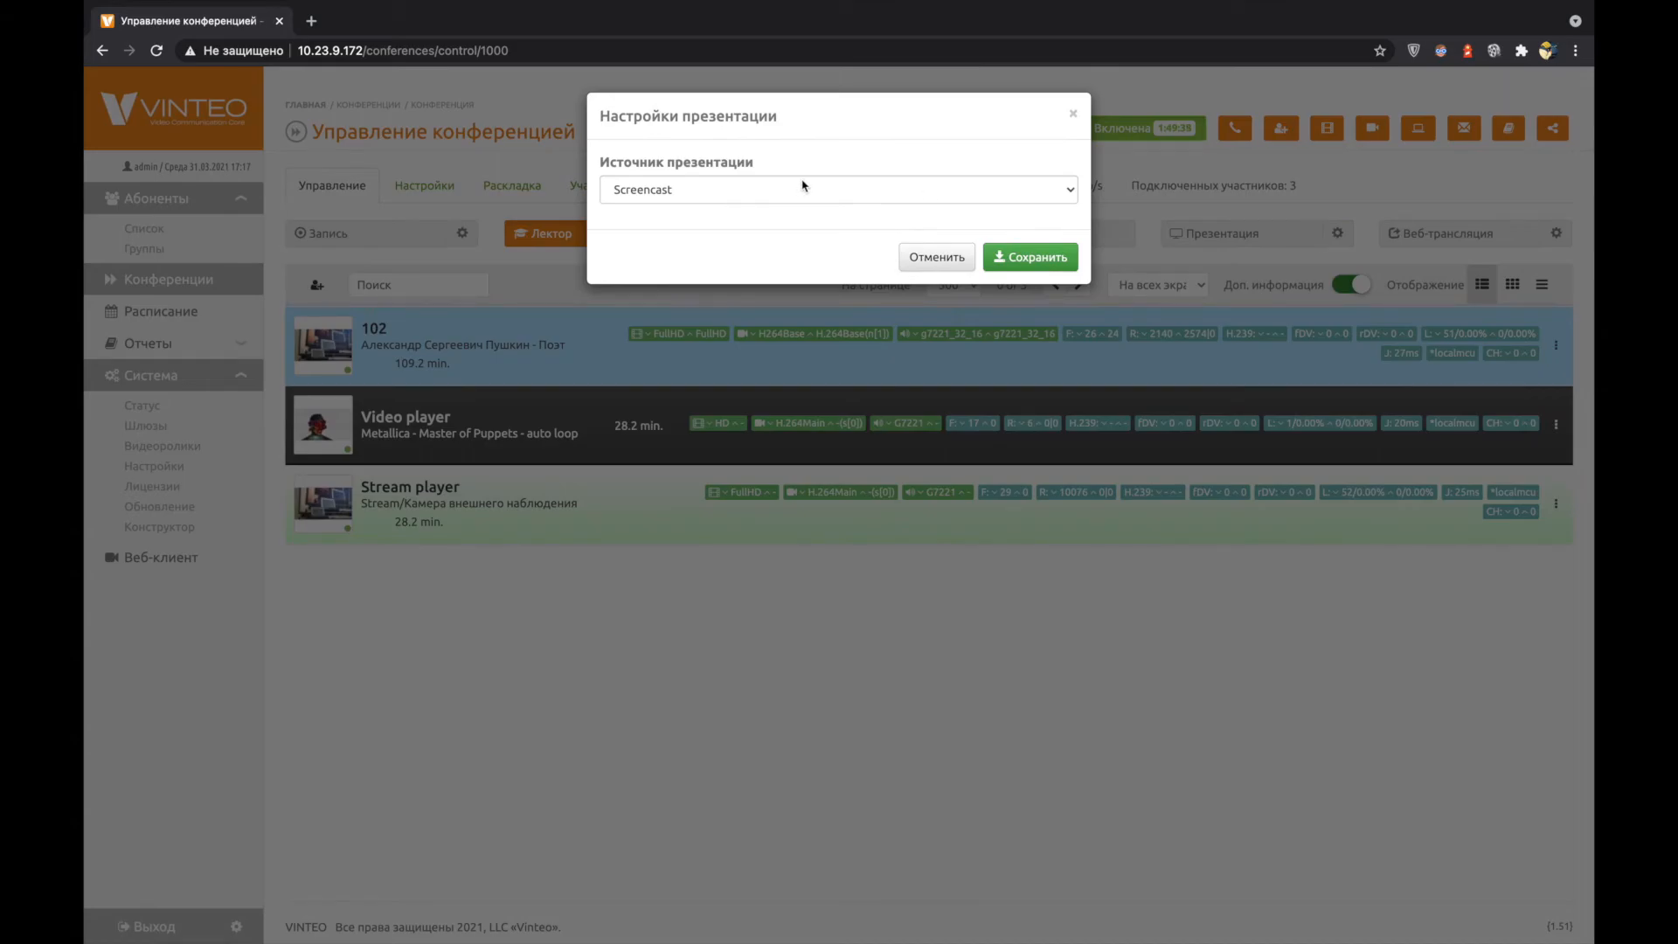
click(930, 259)
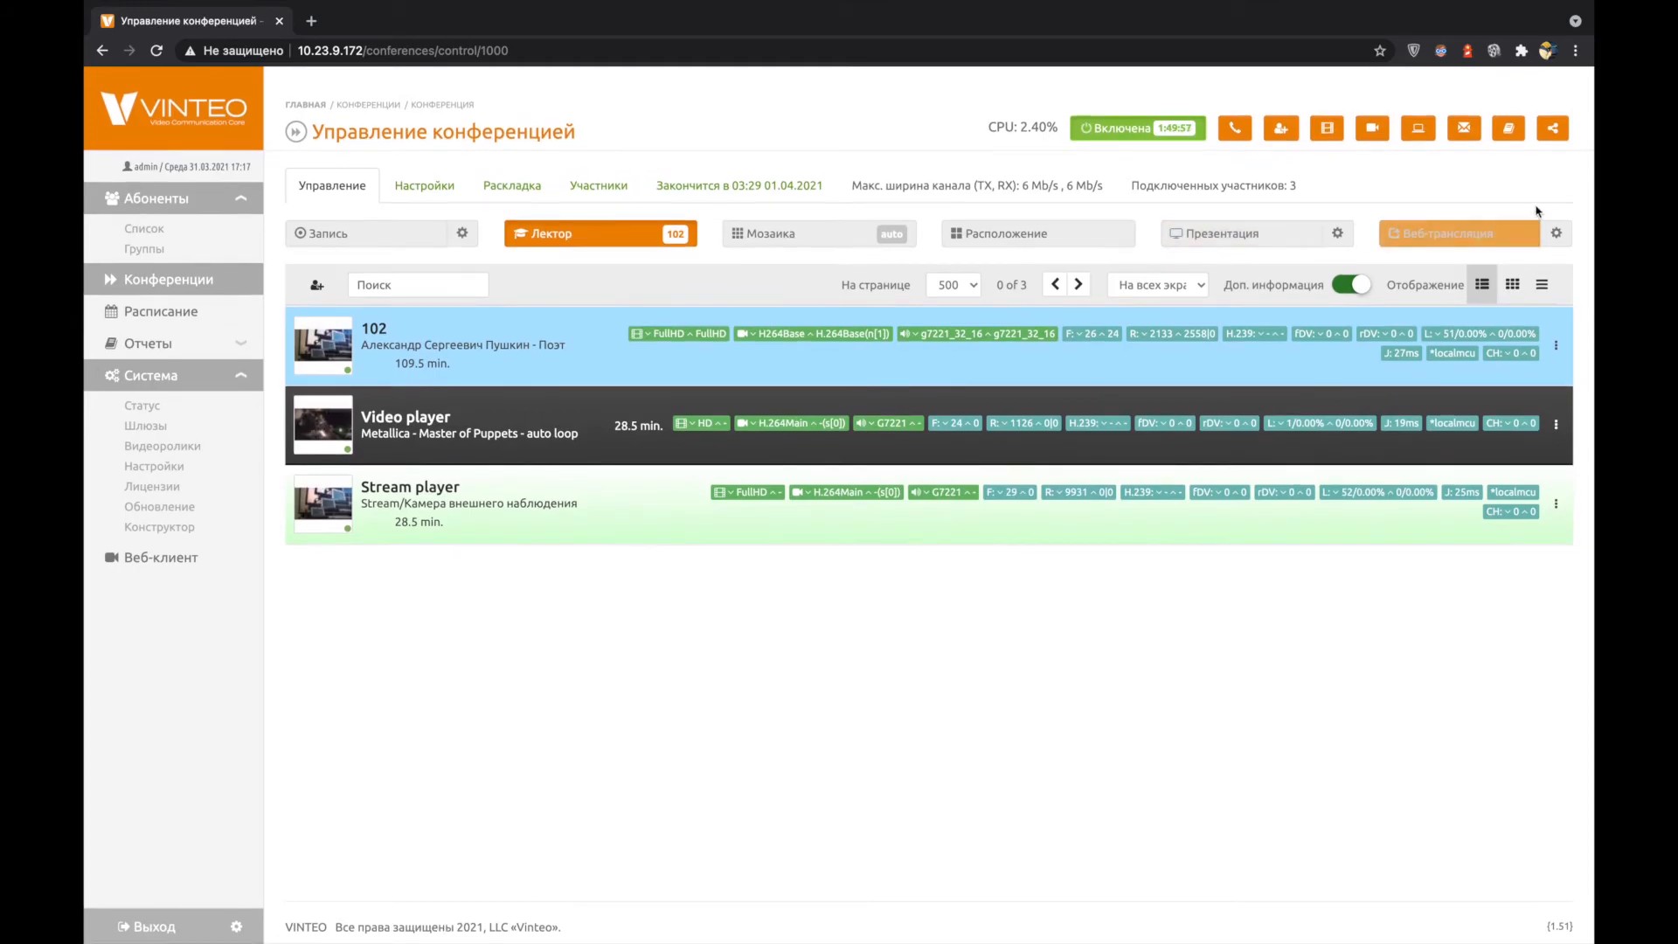
Step: Review the web broadcast's HLS settings, including the chat option and broadcast password, and leave without saving
click(1444, 245)
click(1555, 234)
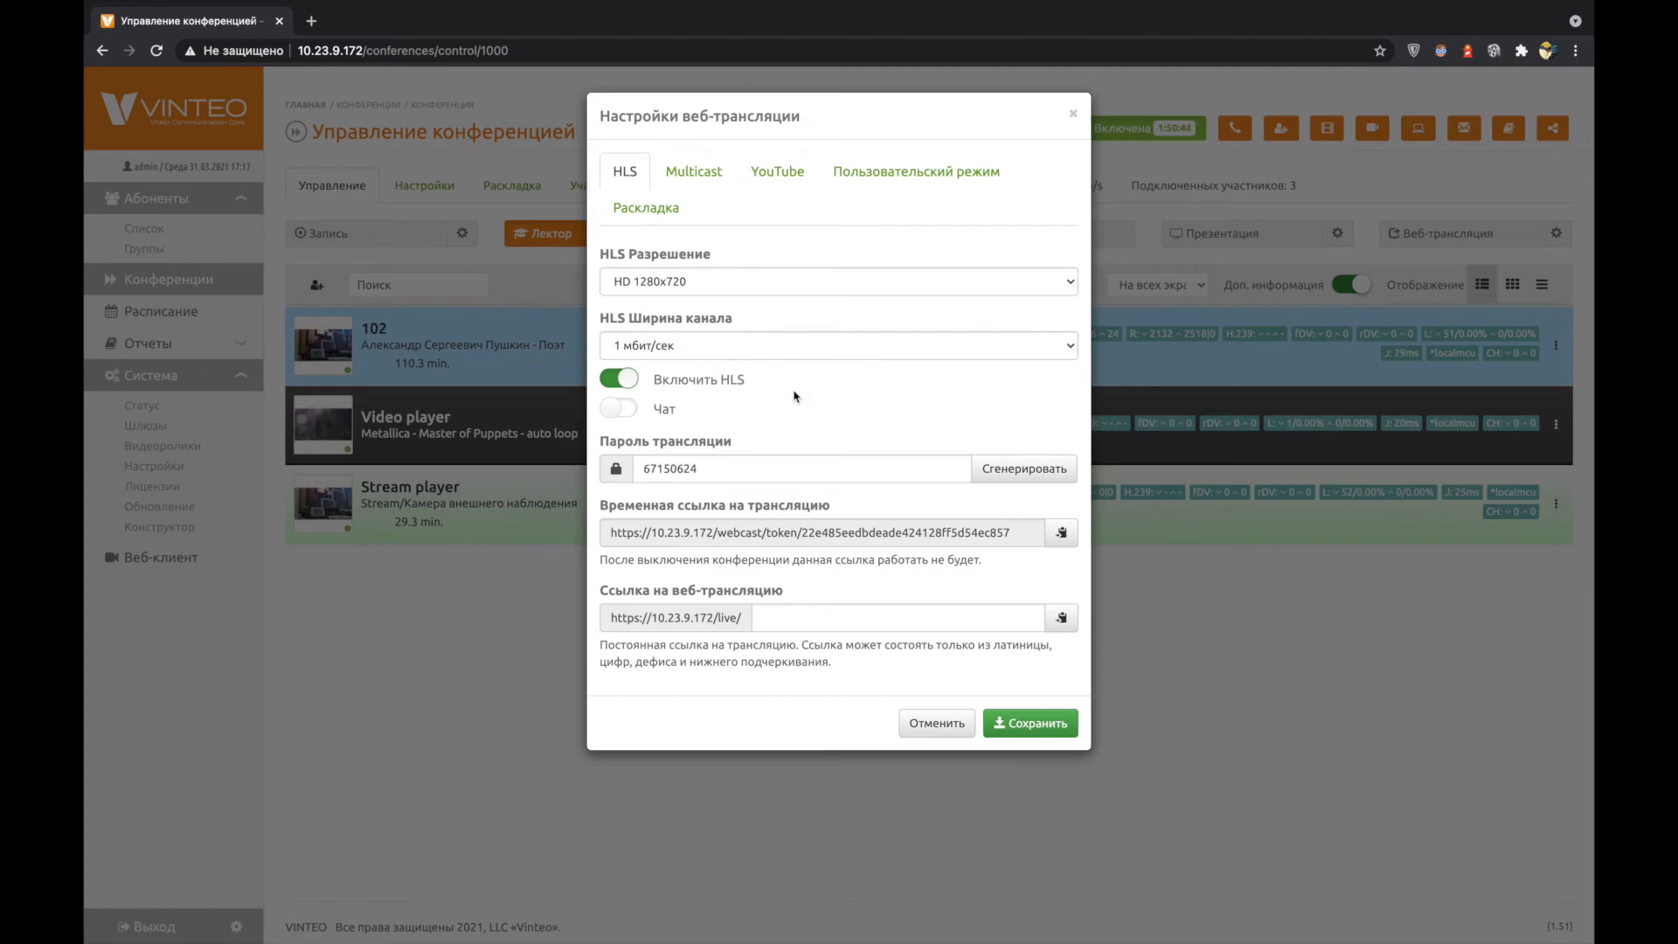
click(624, 410)
click(625, 410)
click(723, 469)
double_click(723, 469)
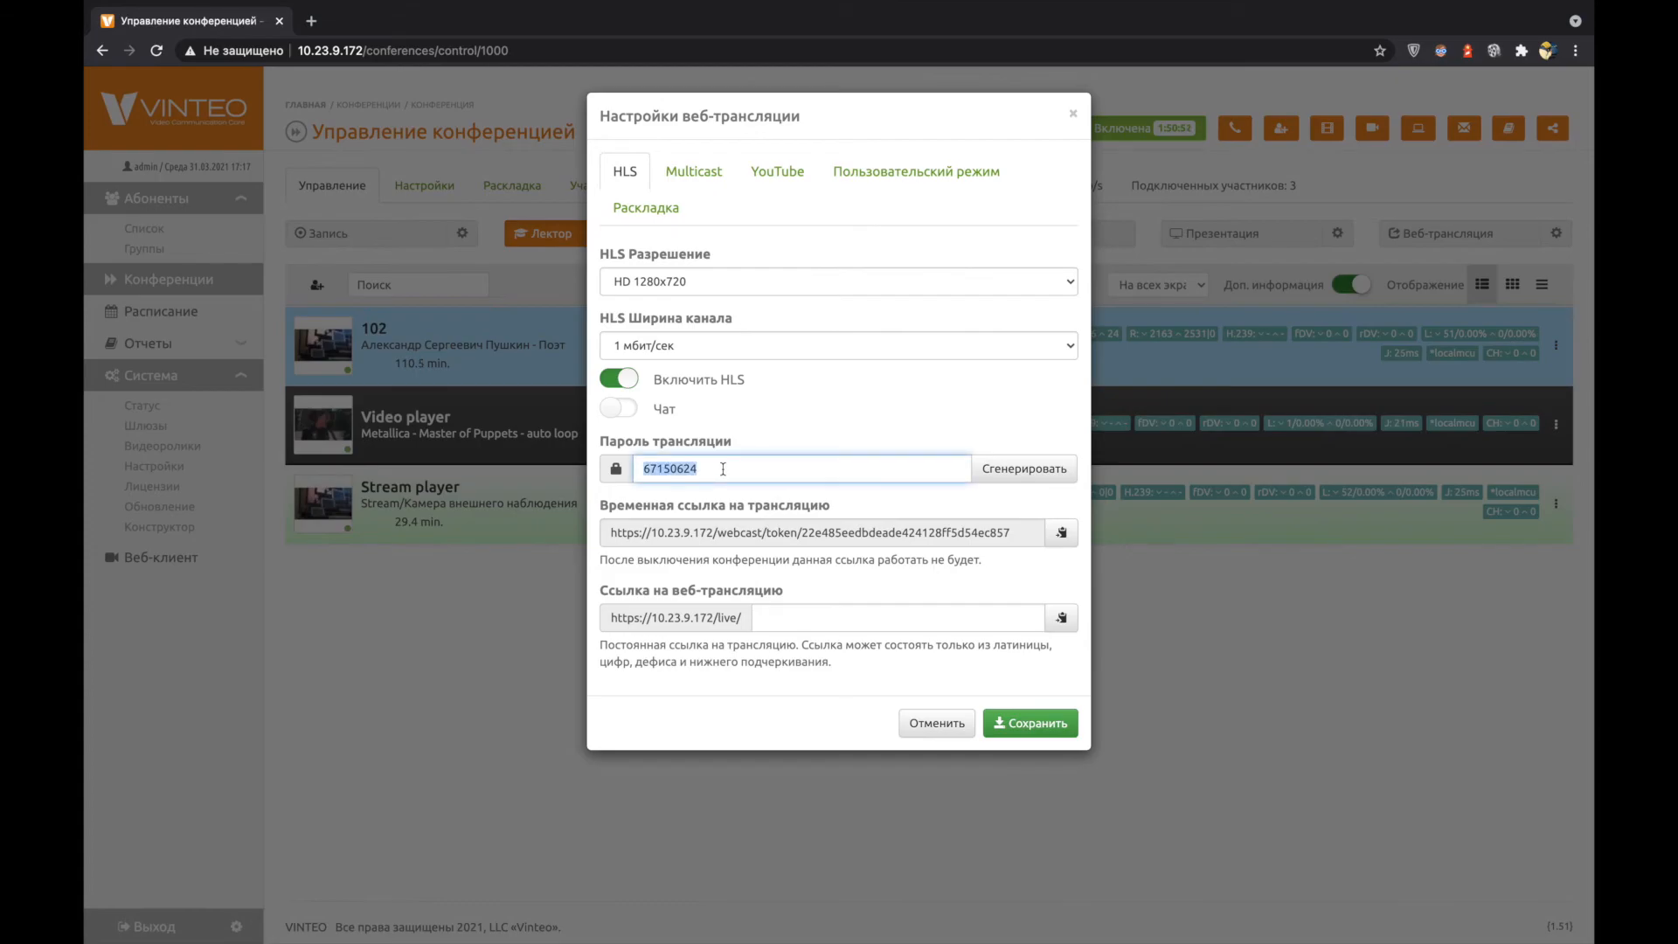
click(910, 723)
Step: Log out of the server and open the Веб-трансляция section of the login page
click(145, 924)
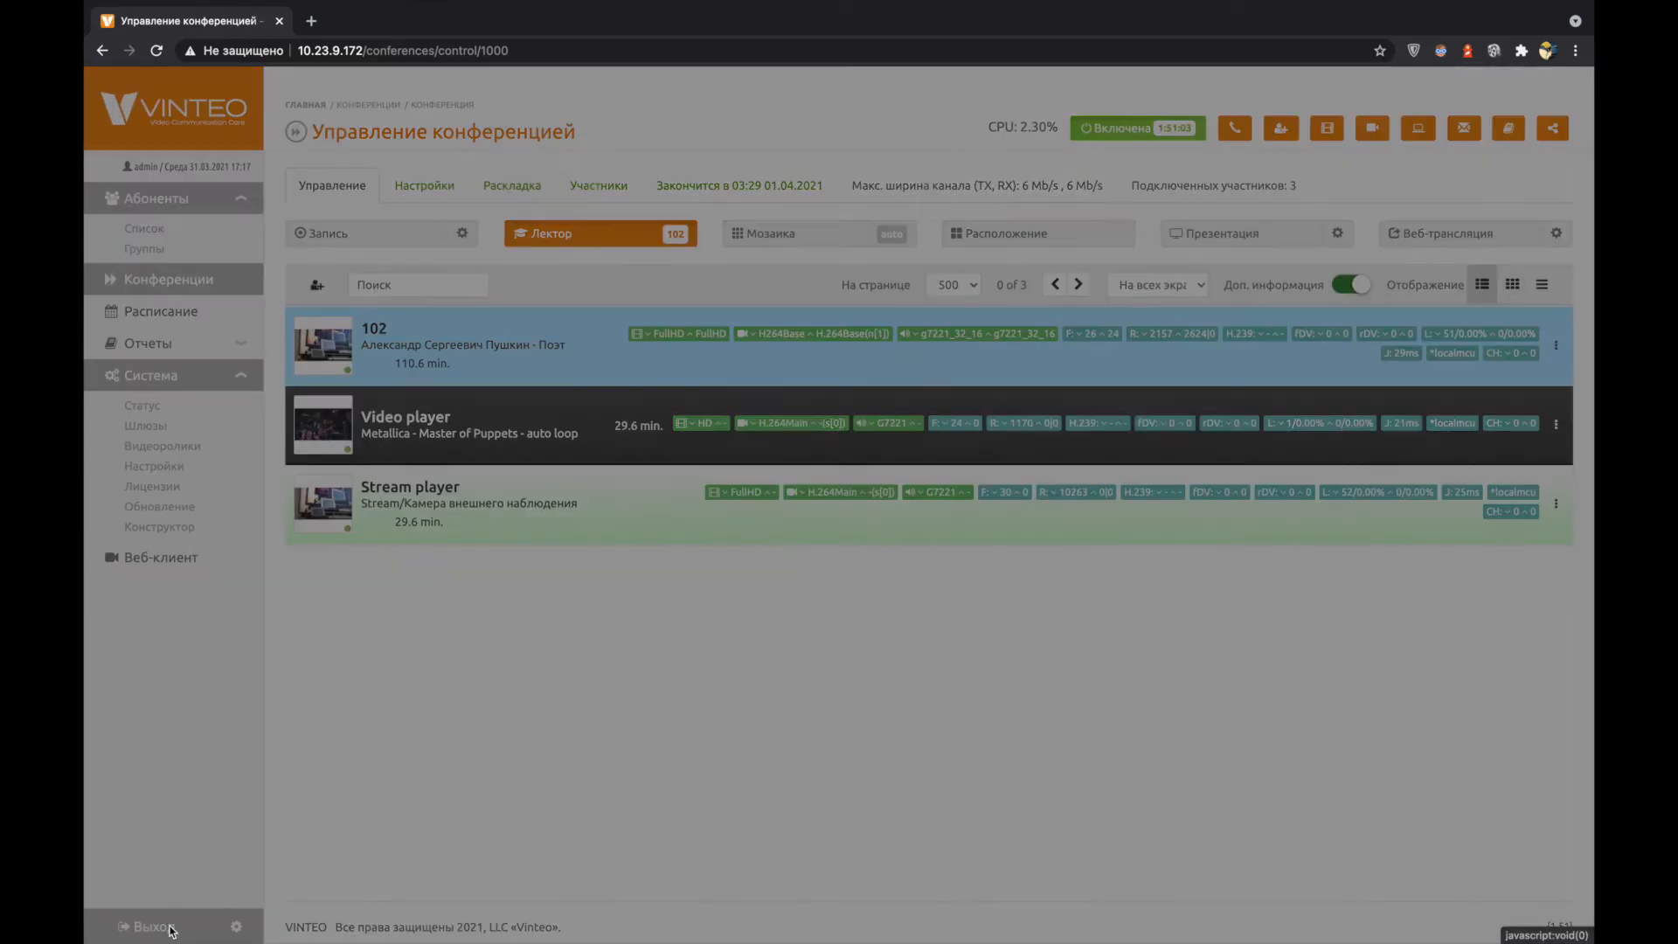
click(1040, 223)
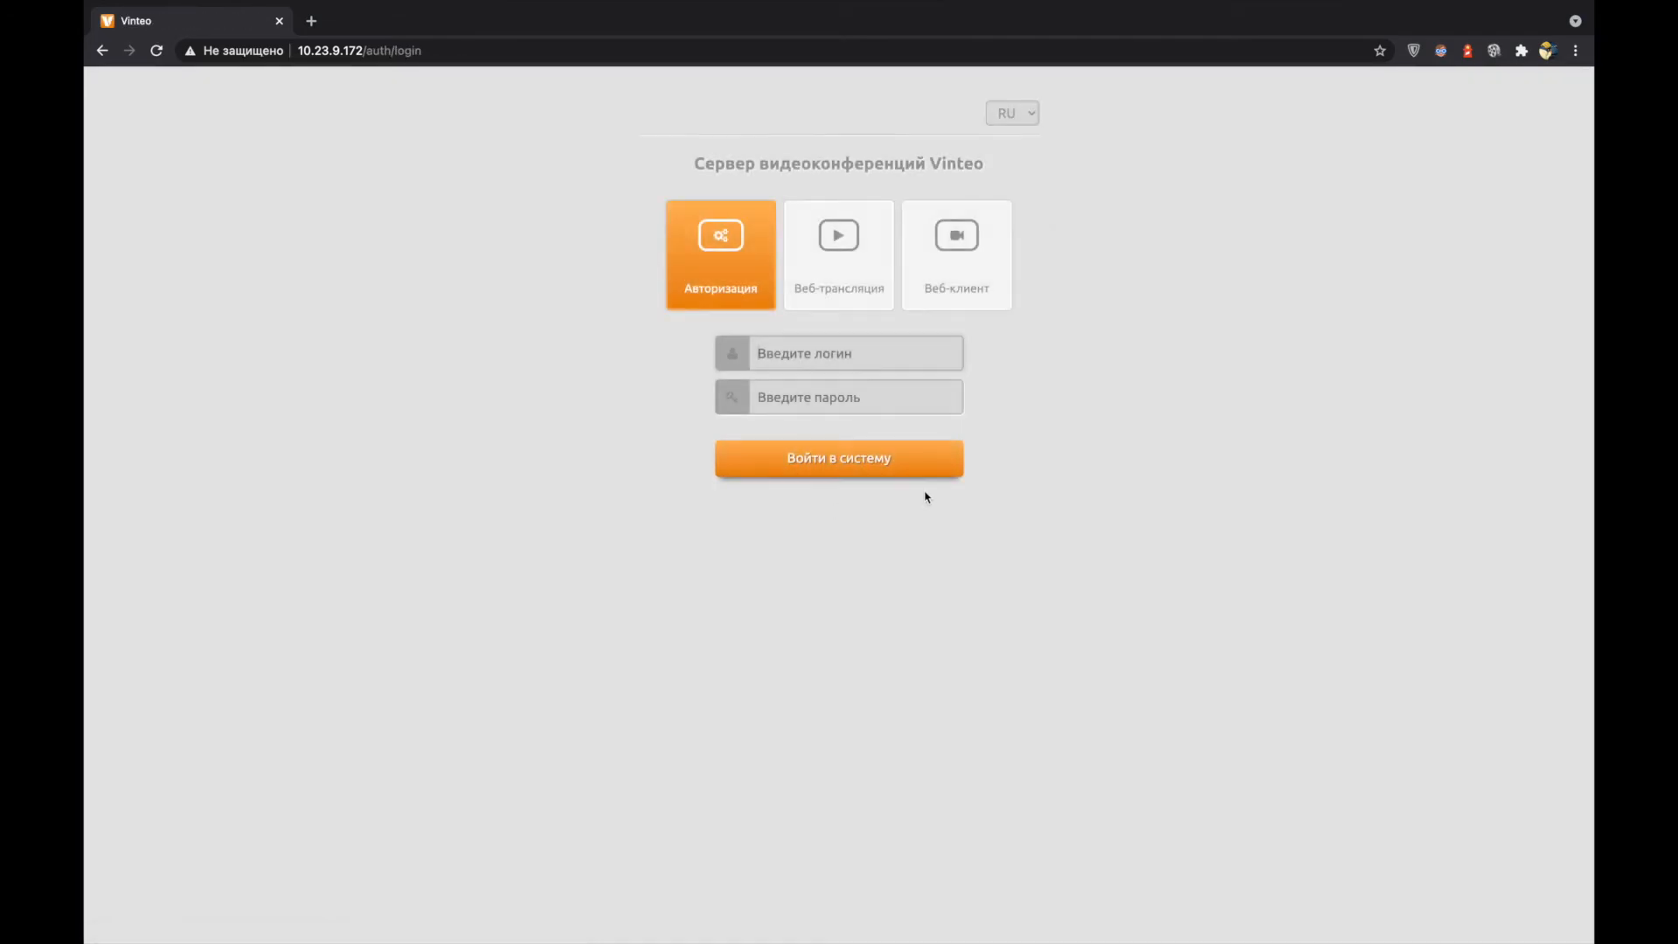
click(848, 249)
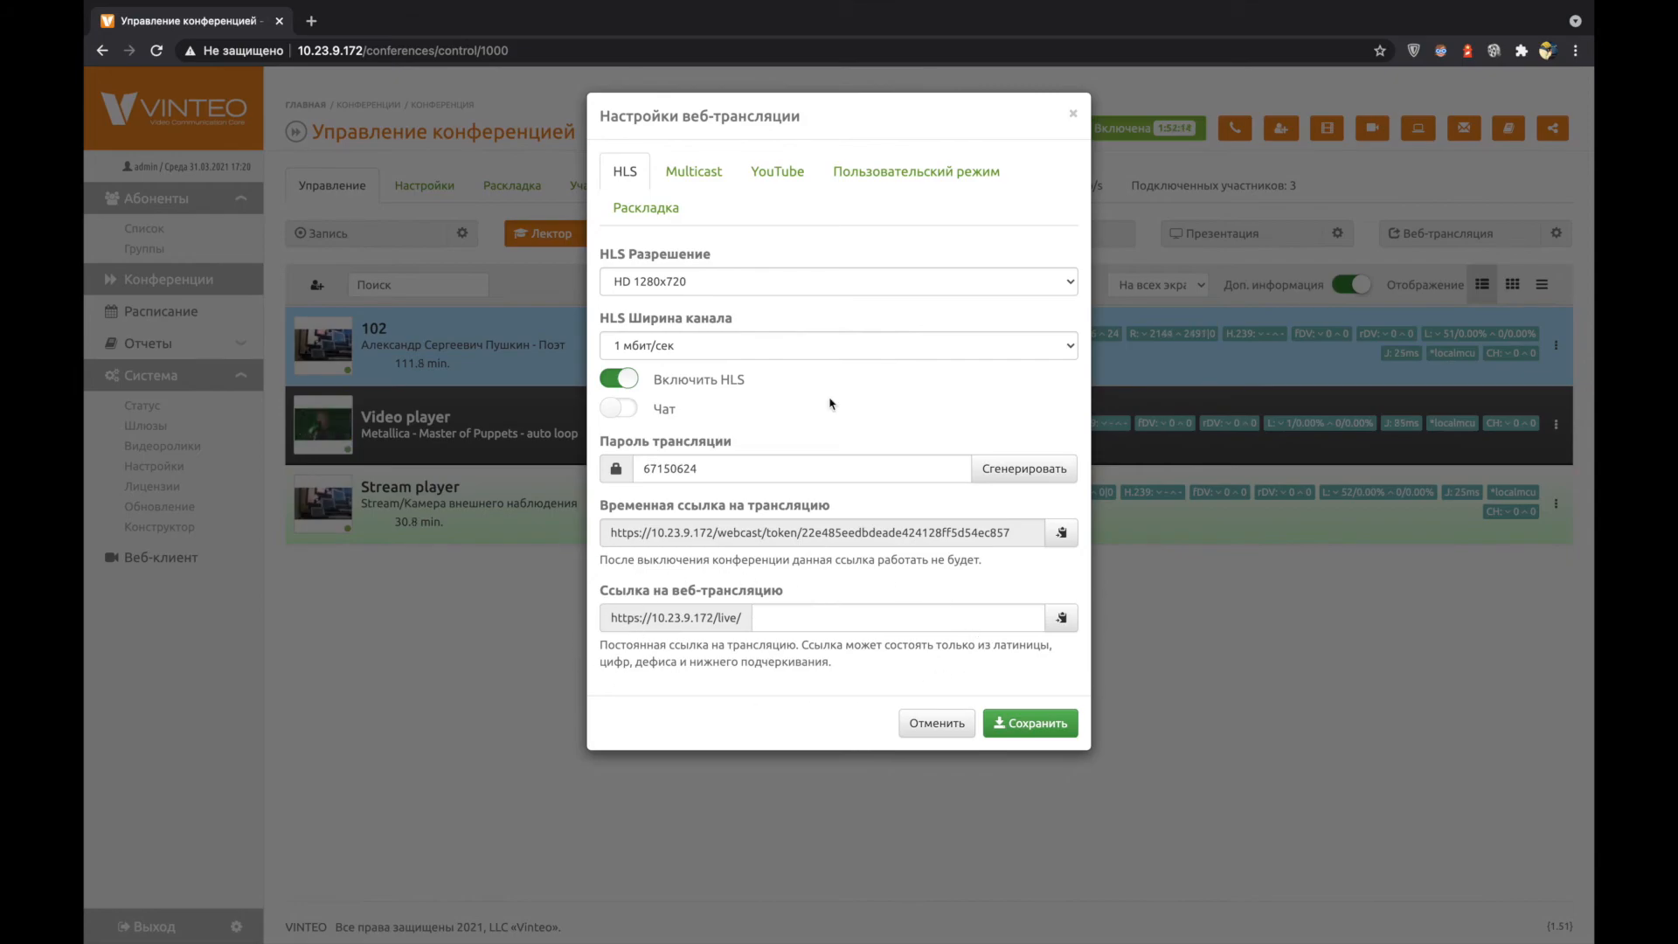
Step: Review the Multicast and YouTube broadcast settings, including the YouTube ping command, stream IP address field and broadcast switch
click(695, 174)
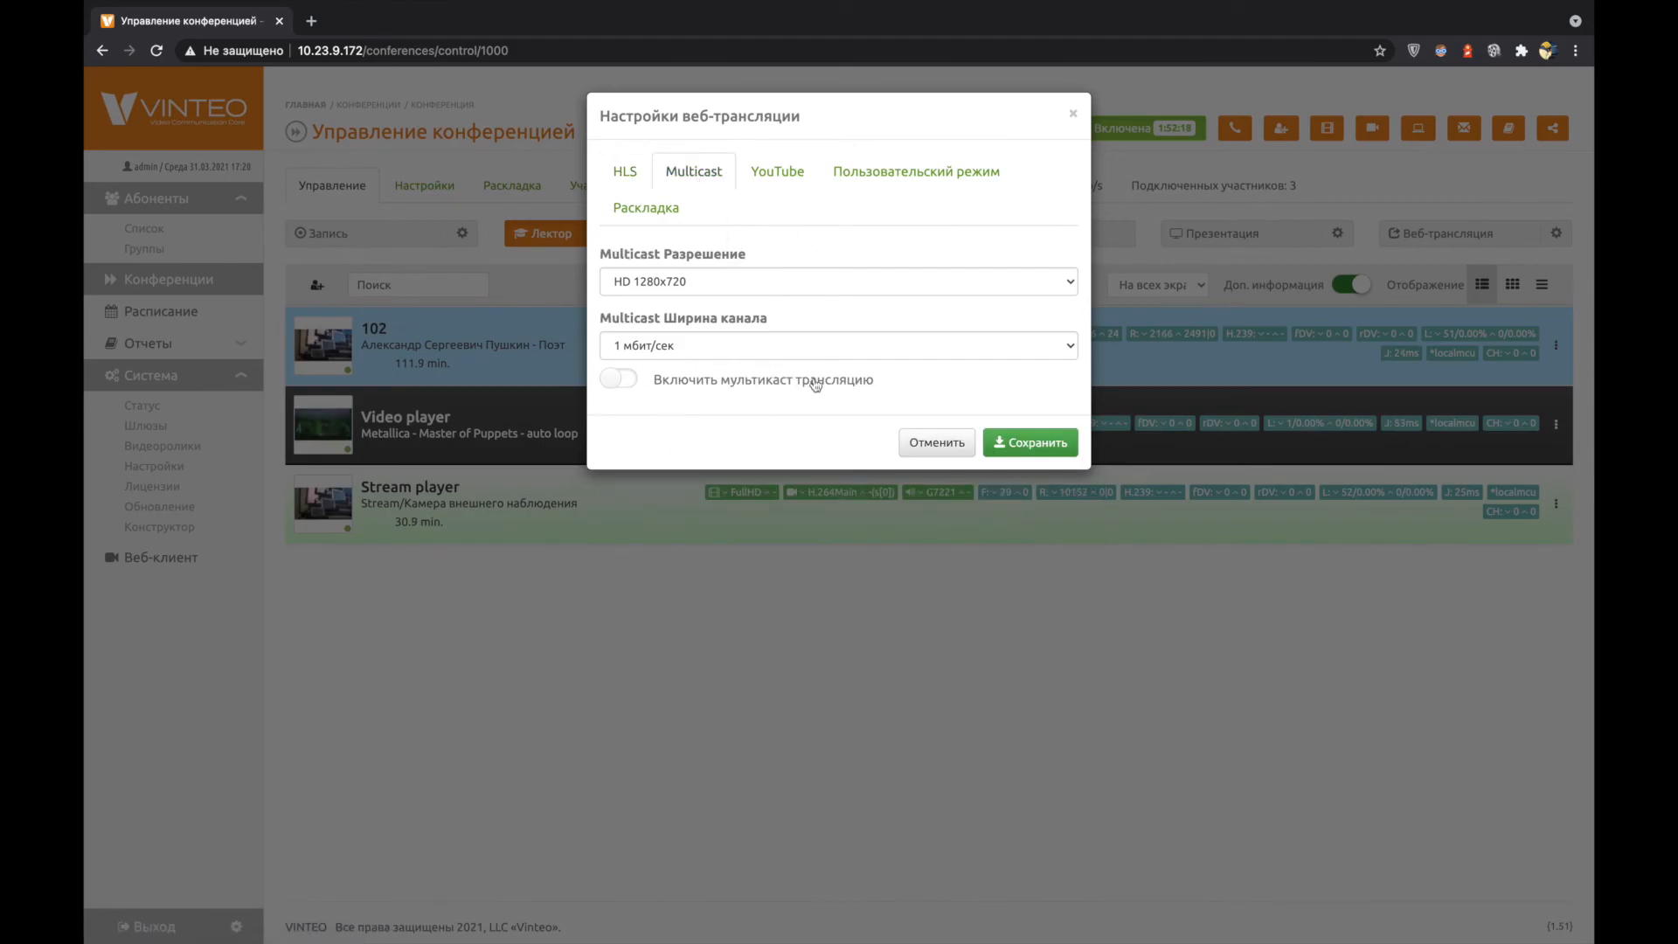
click(783, 182)
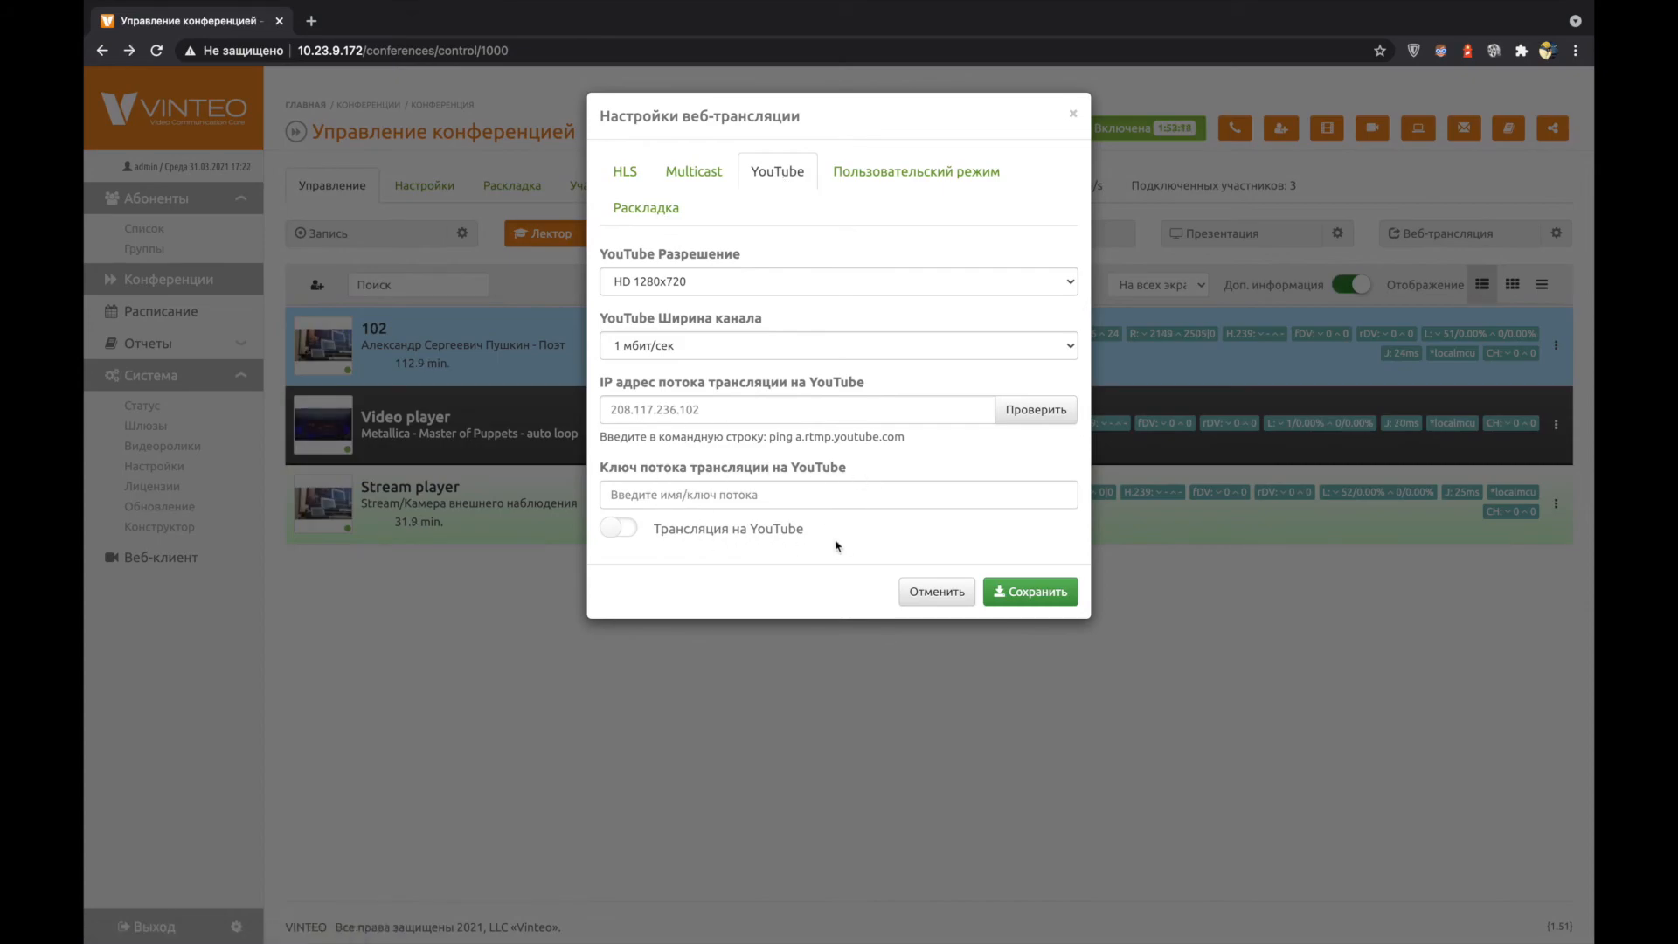
drag(906, 436, 770, 440)
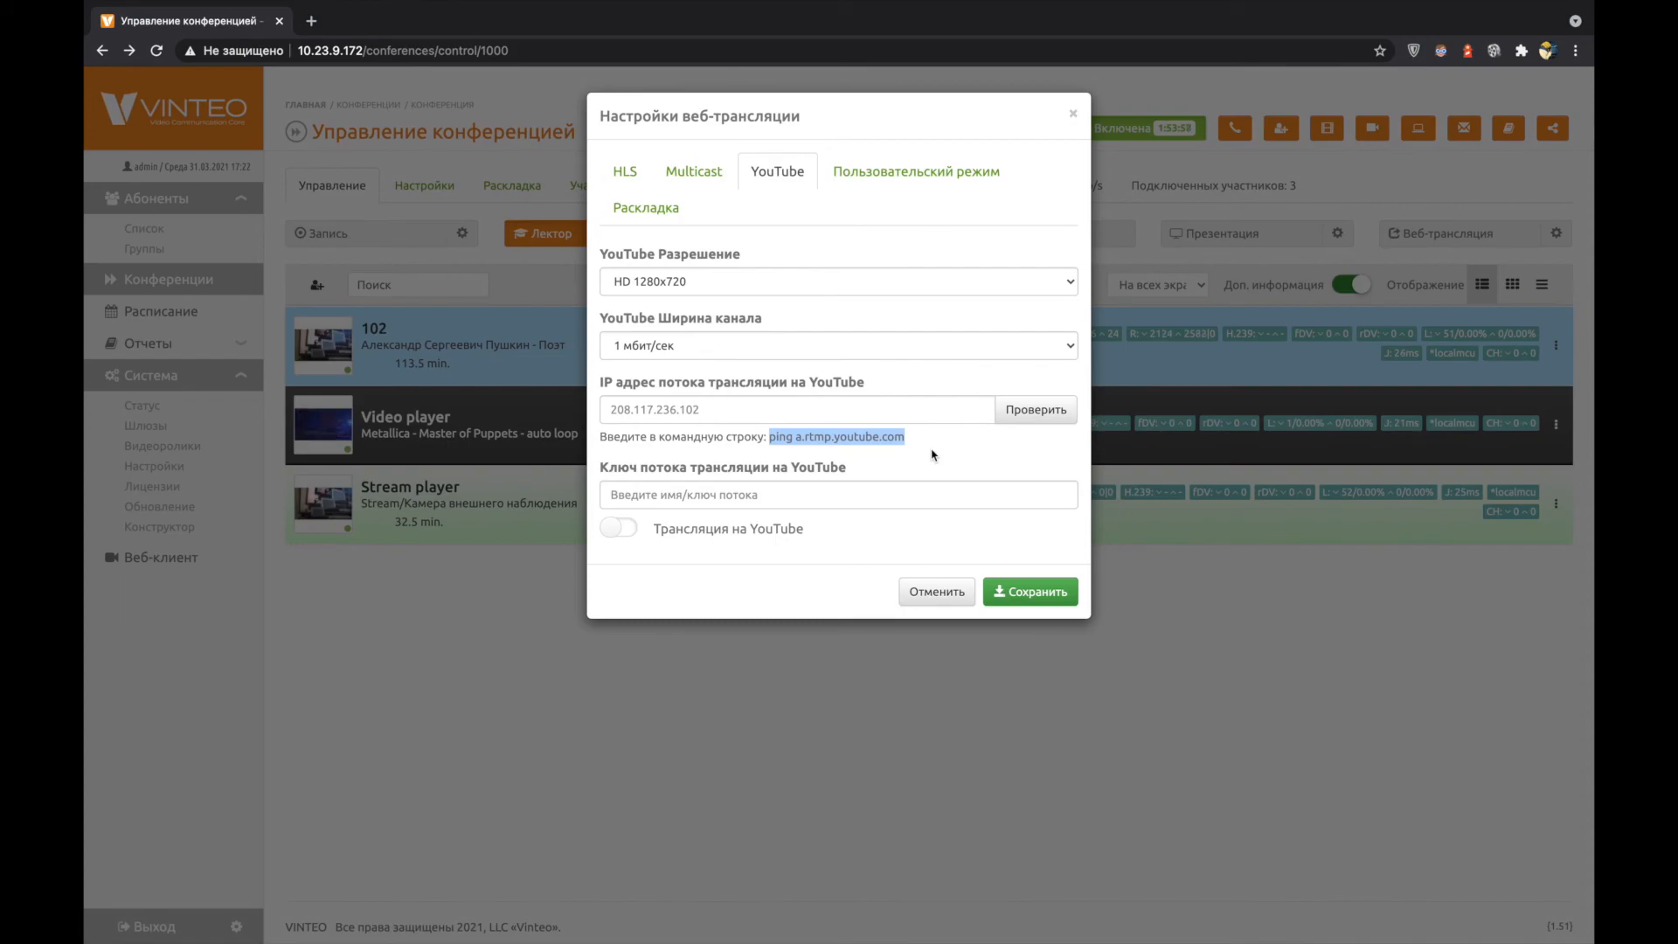
click(712, 405)
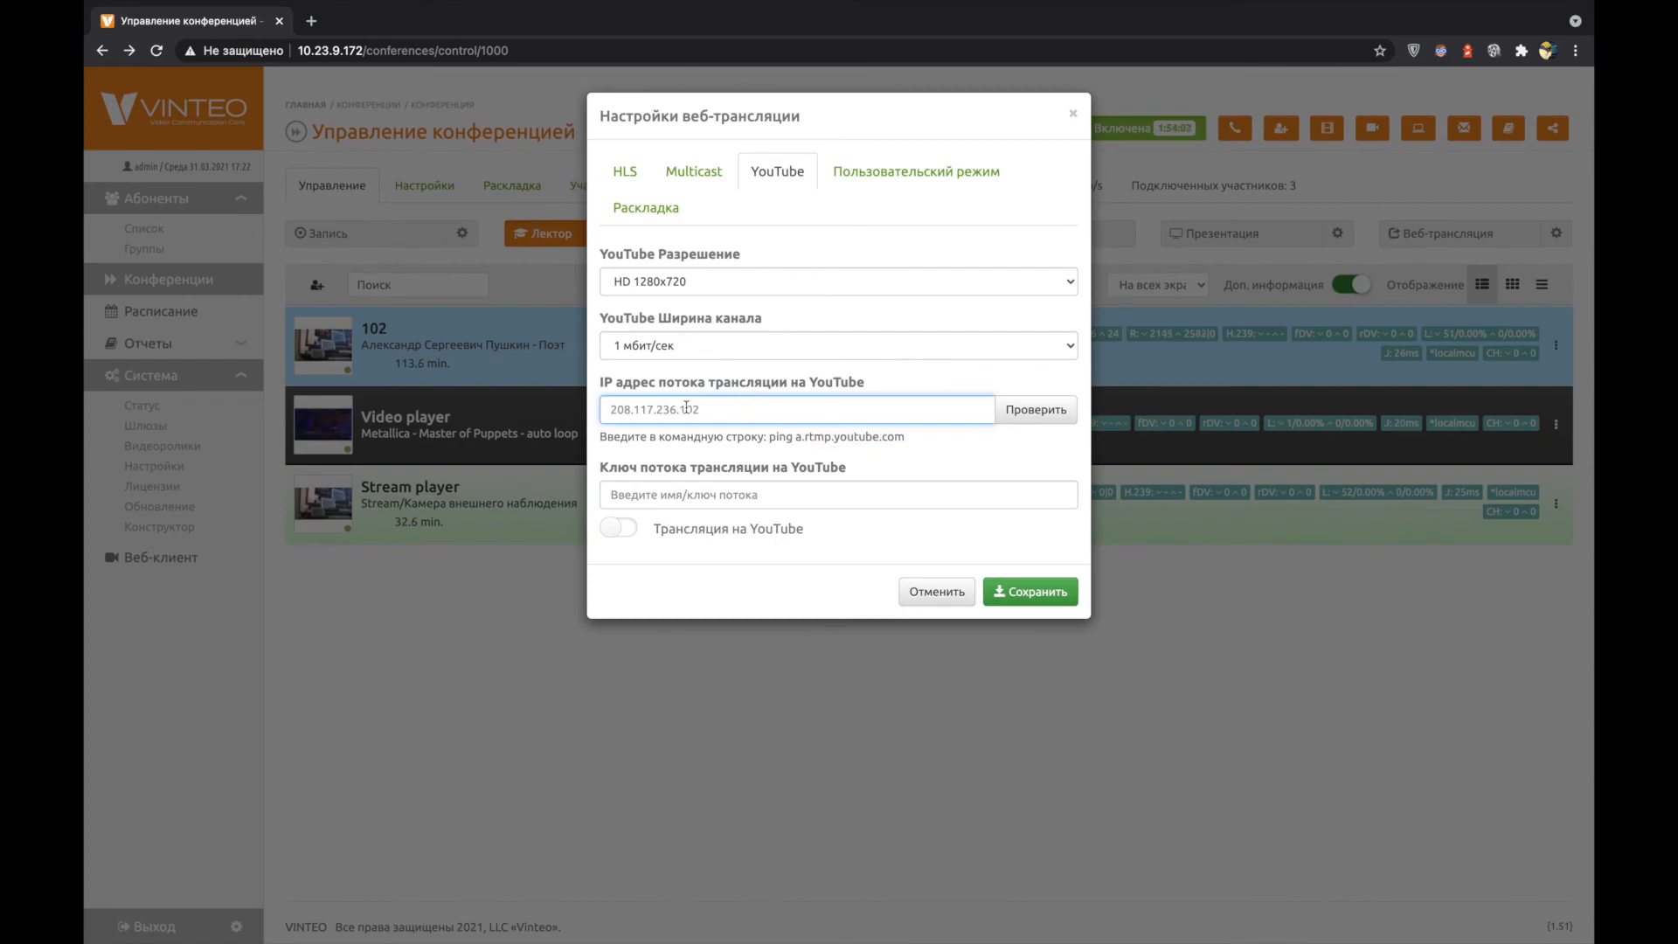
click(626, 536)
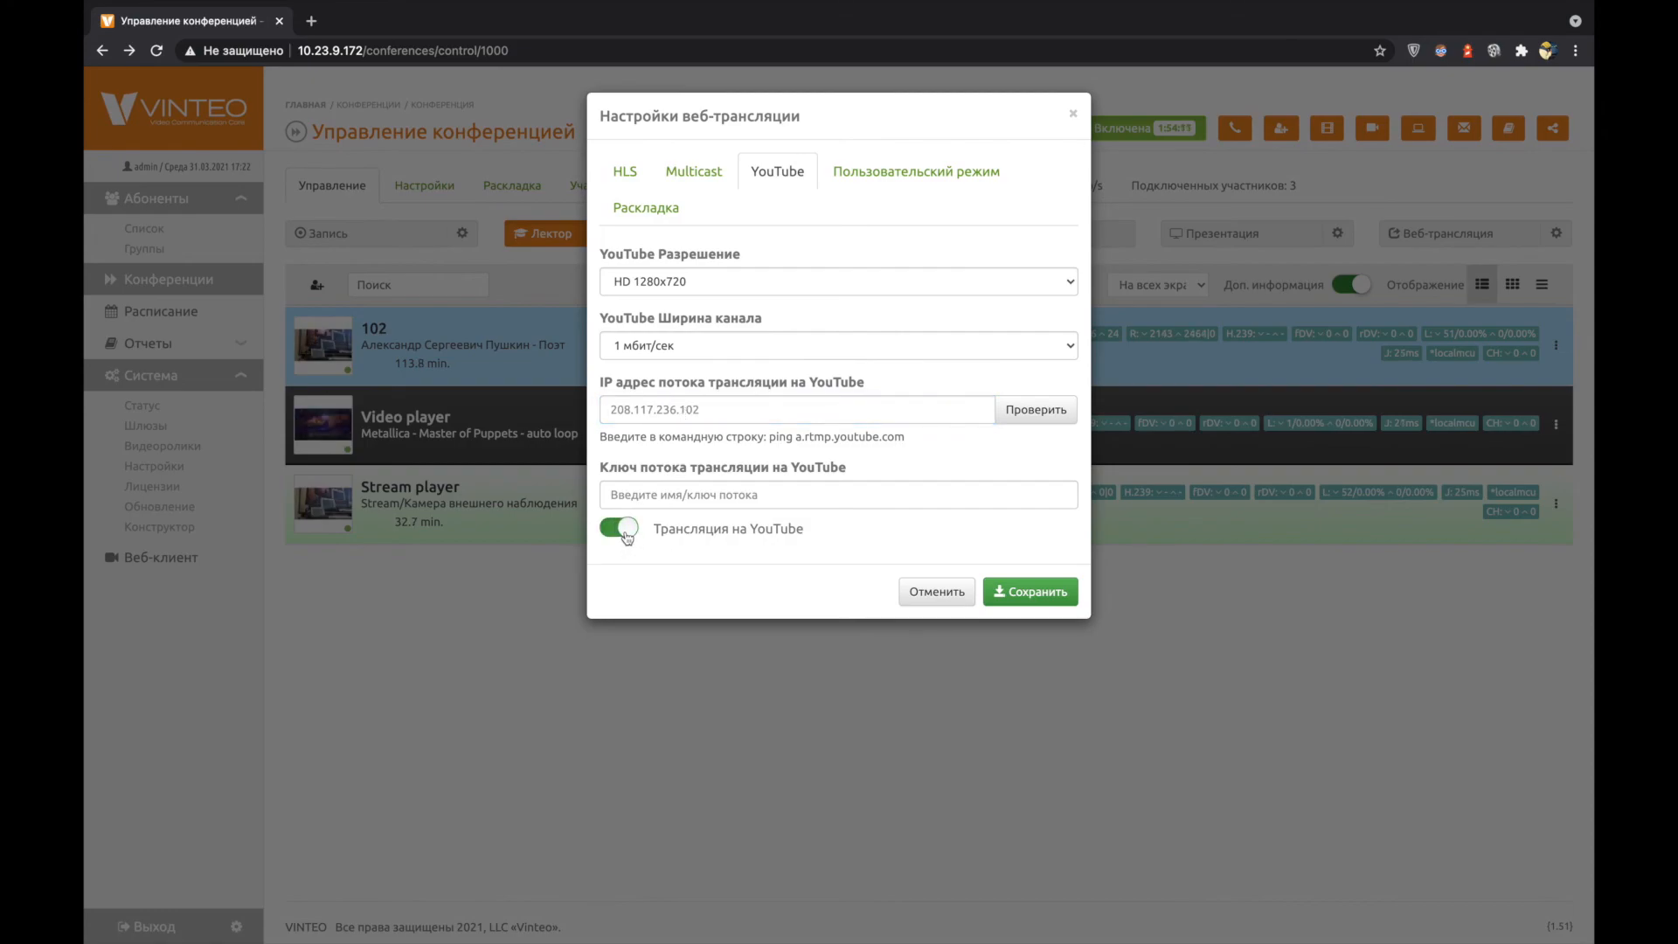
click(626, 537)
Step: Review the custom-mode broadcast settings, and switch the broadcast layout to Использовать выбранную раскладку конференции
click(927, 185)
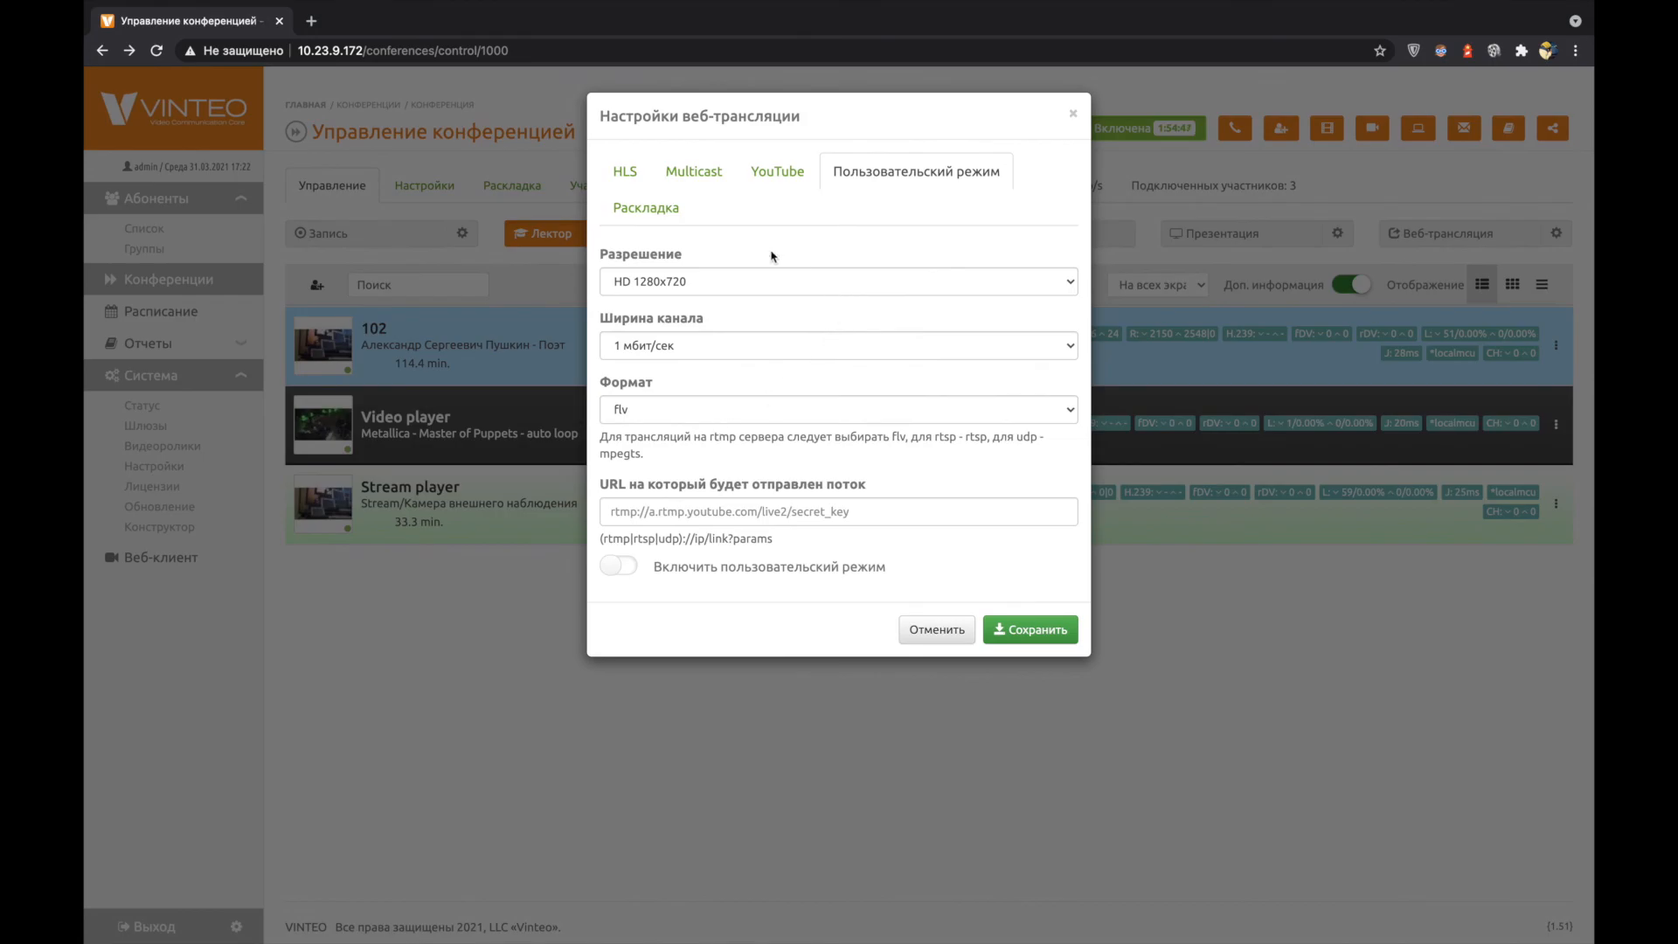
click(644, 209)
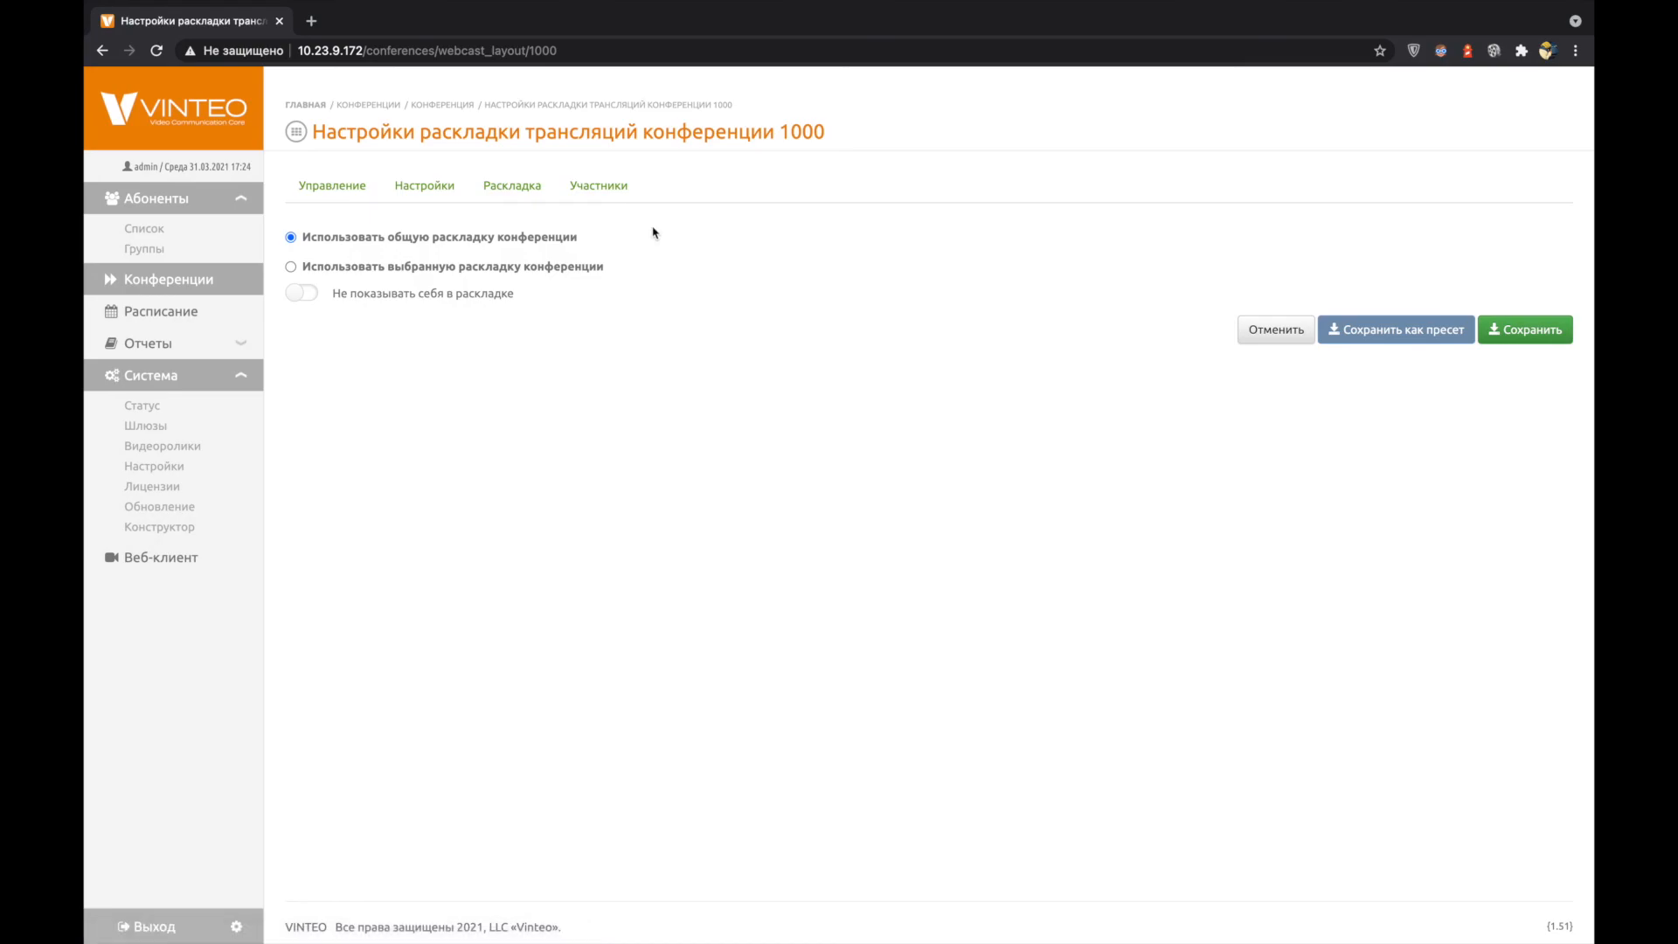
click(290, 266)
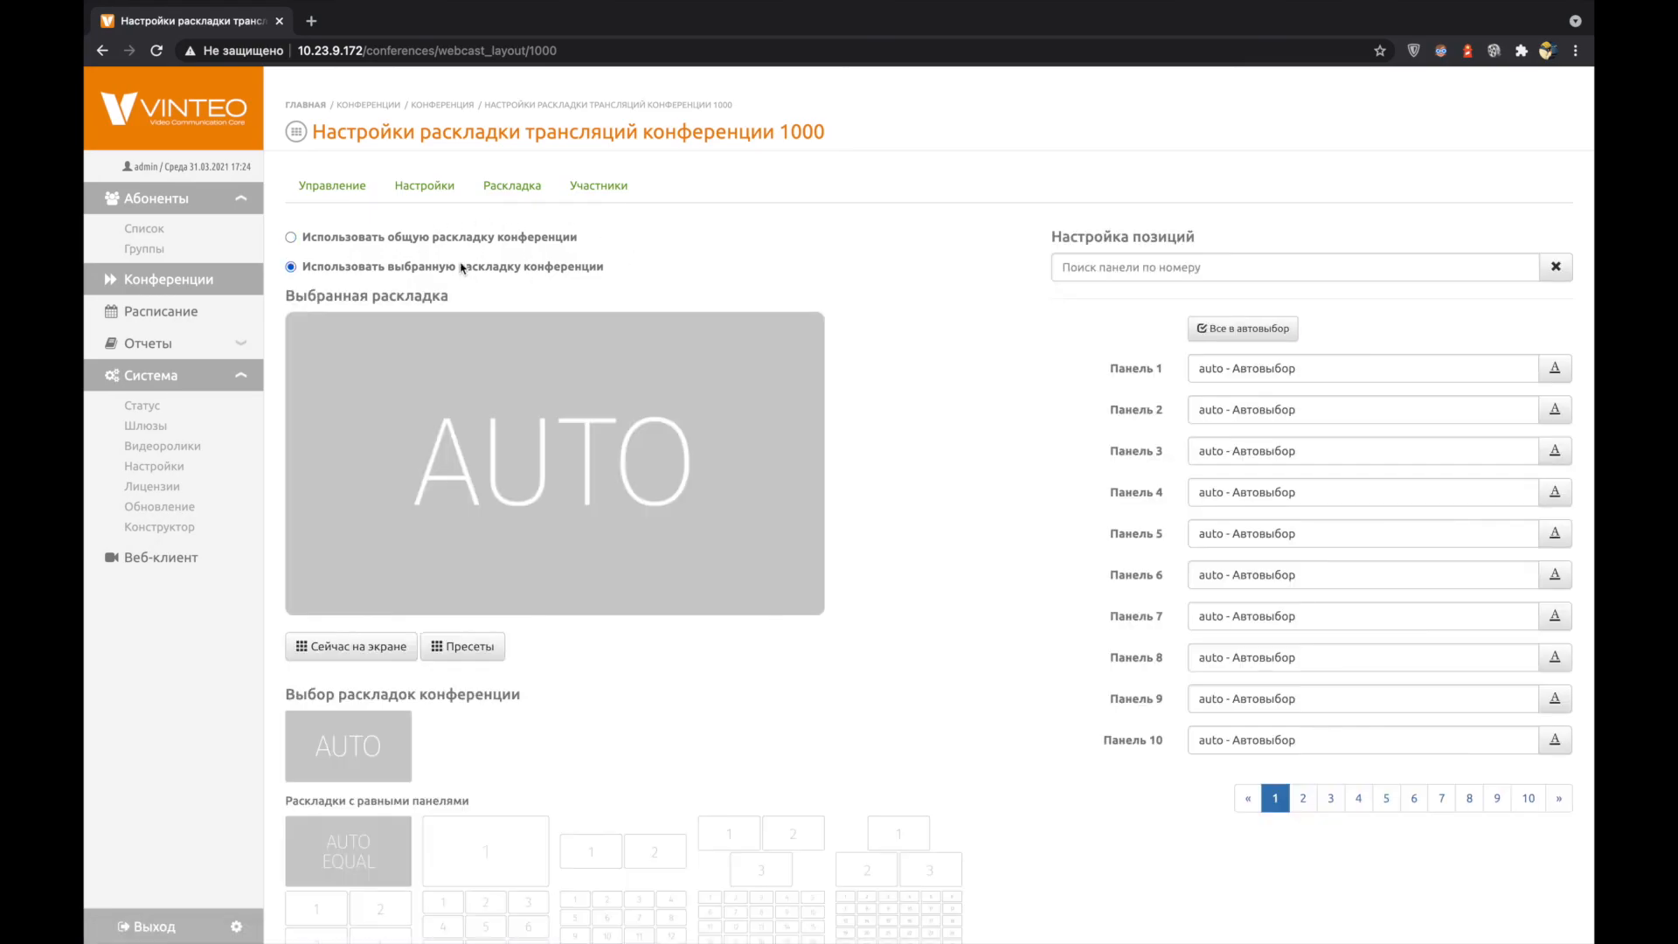